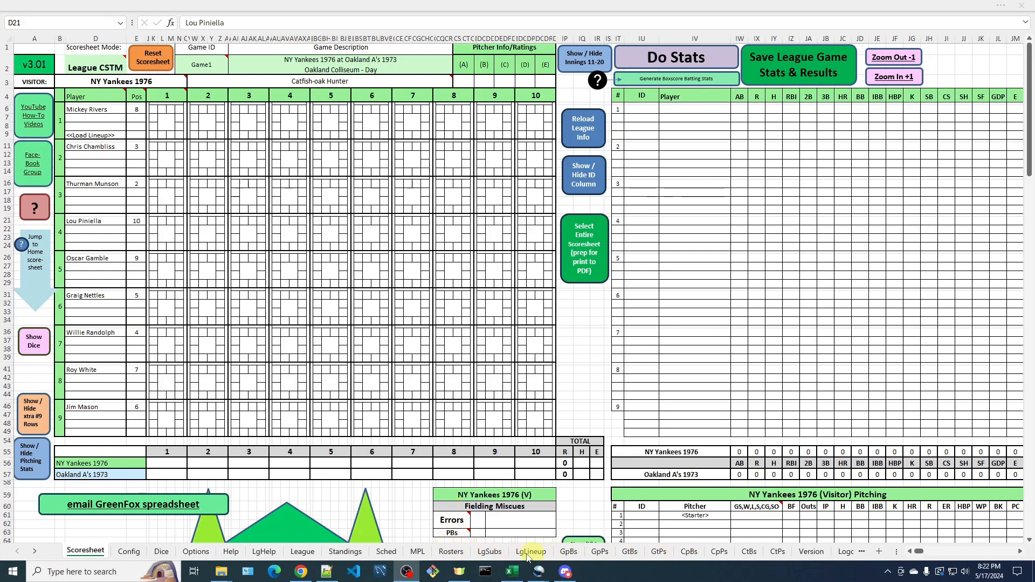
Review the league standings and the game schedule sheets, and return to the scoresheet.
click(346, 552)
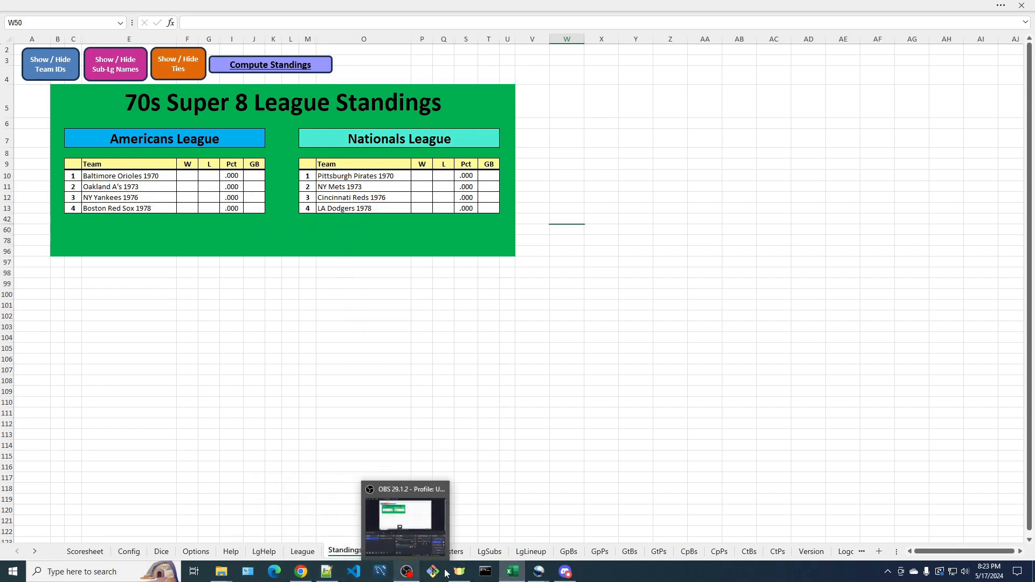
click(386, 551)
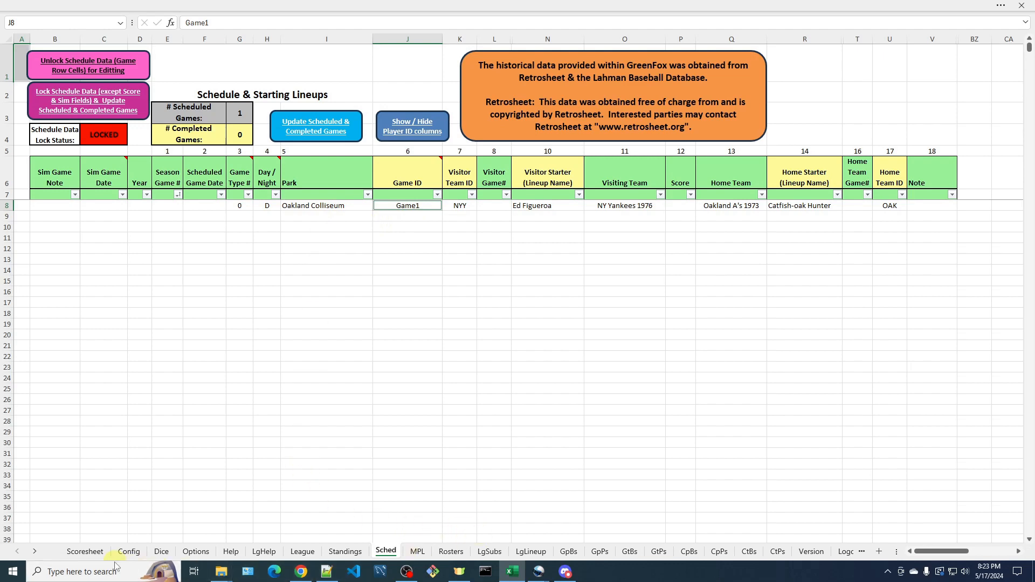
click(87, 552)
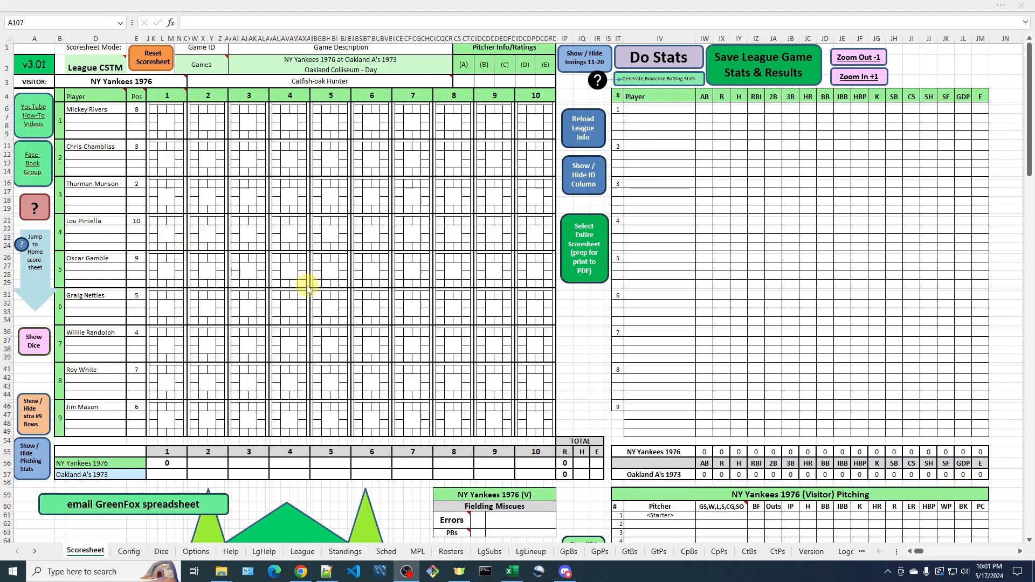
Examine the visitor and home scoresheets and the key explaining the cells of a batter block.
scroll(307, 290, down, 13)
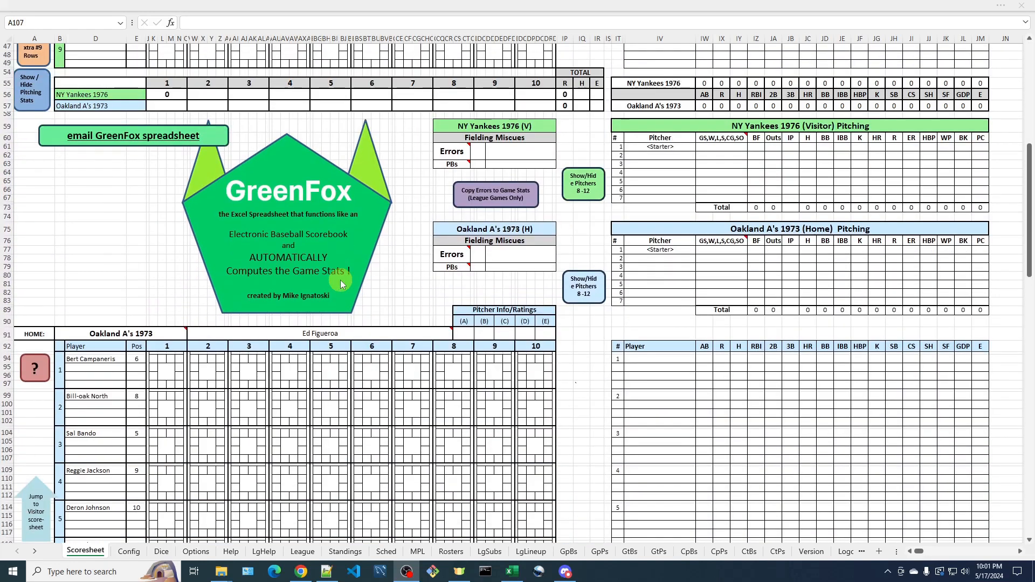
scroll(341, 280, down, 4)
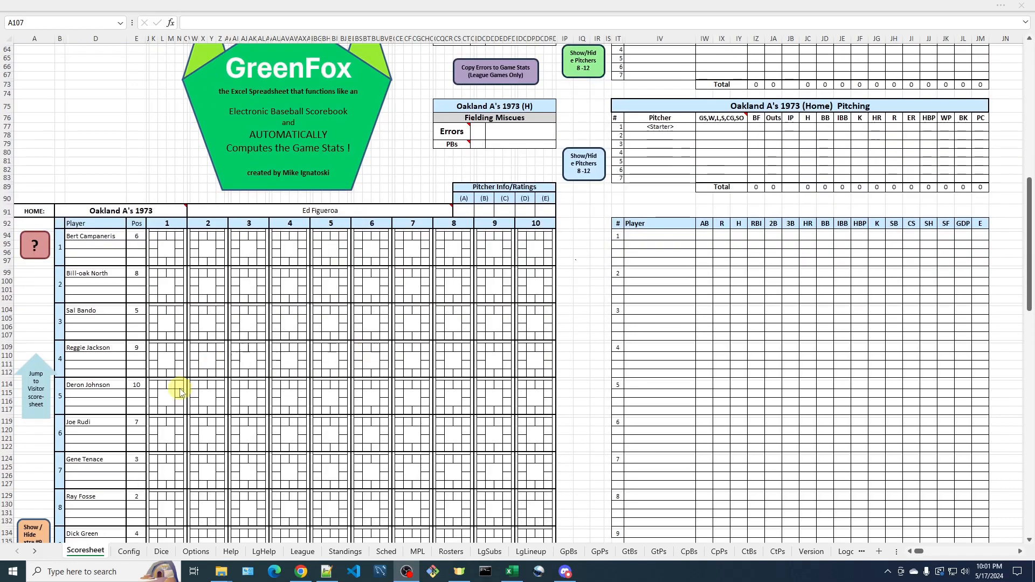
scroll(329, 370, up, 15)
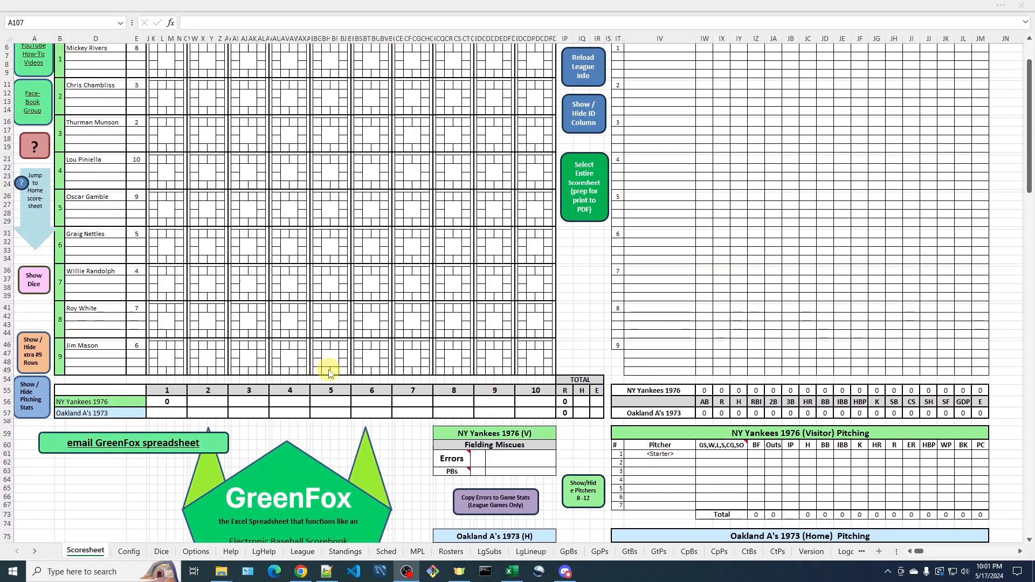
scroll(329, 370, up, 2)
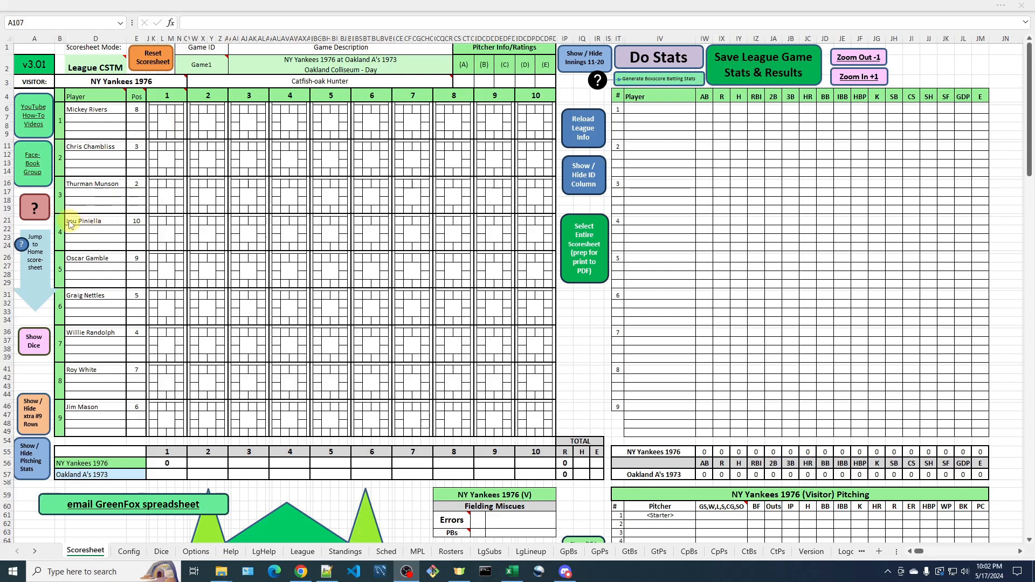
click(42, 210)
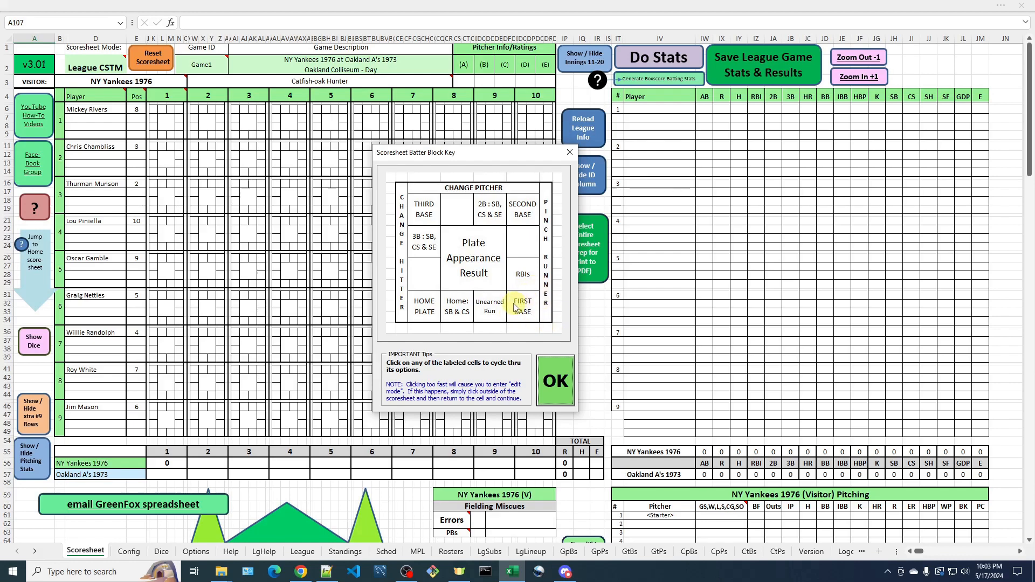
click(556, 381)
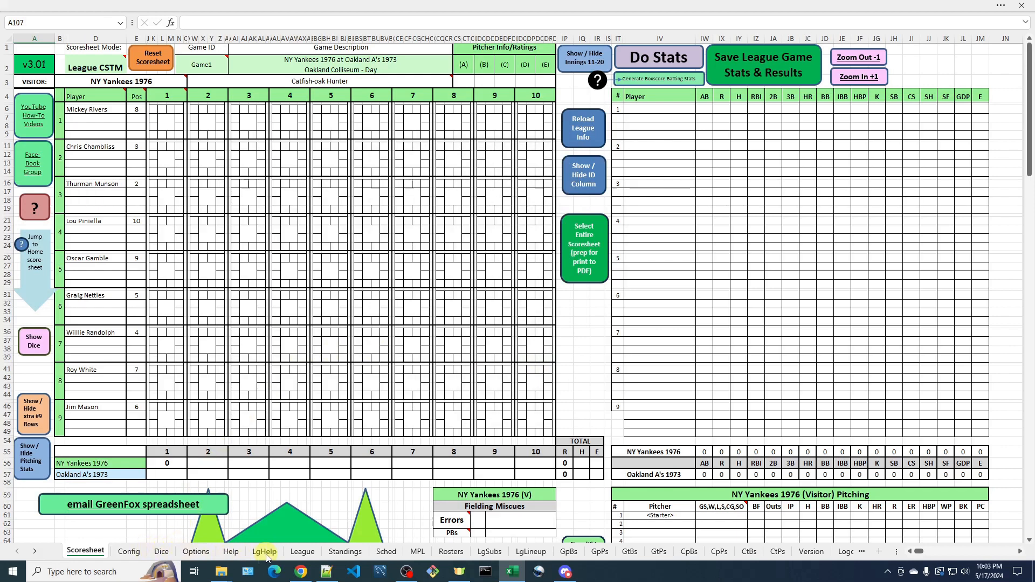
Read the Help sheet's batter block layout, cell explanations and Batter Result window notes, and return to the scoresheet.
click(231, 552)
scroll(300, 362, up, 3)
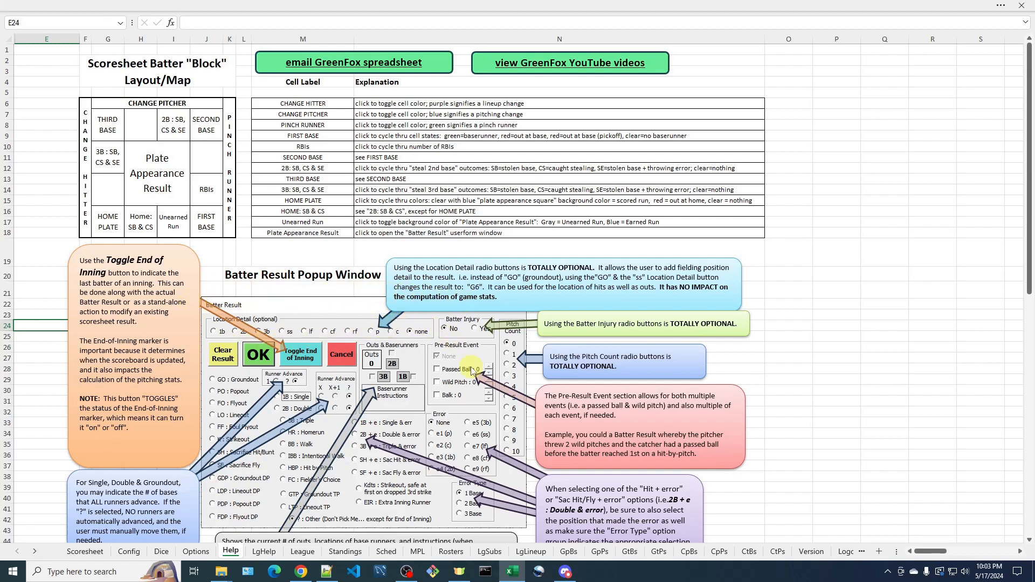
scroll(472, 371, down, 3)
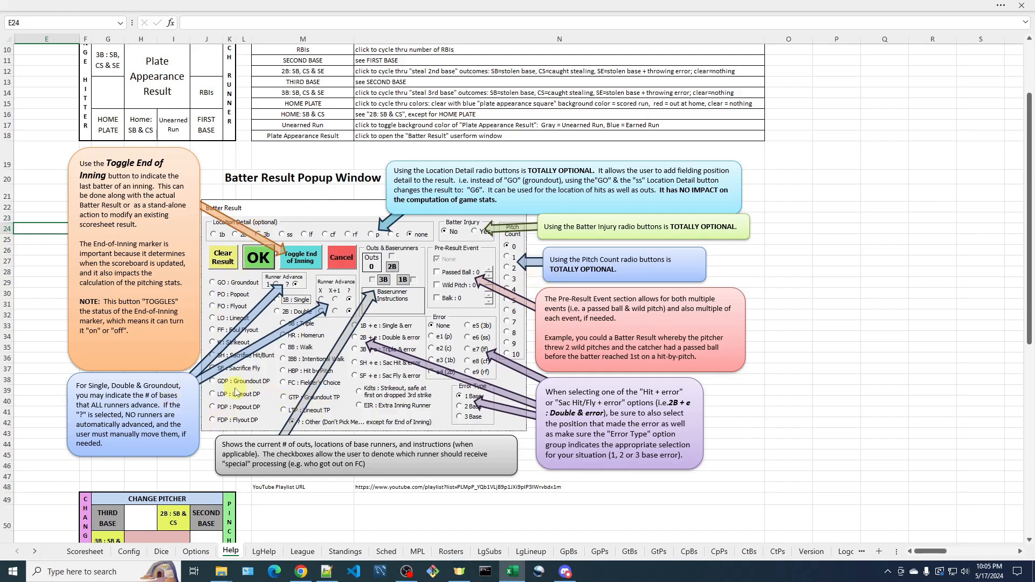
scroll(235, 393, down, 1)
scroll(236, 392, down, 2)
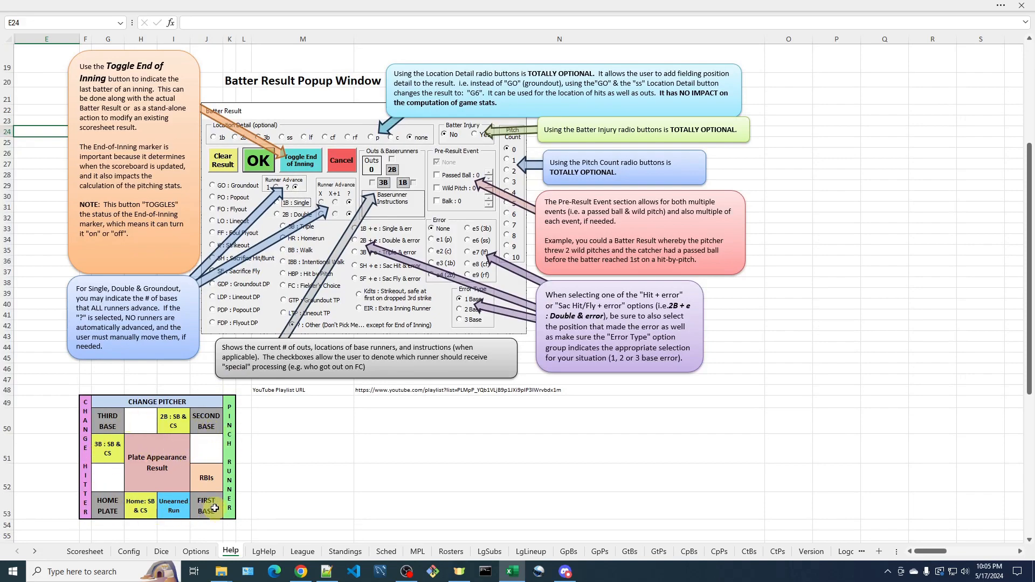
scroll(218, 387, up, 4)
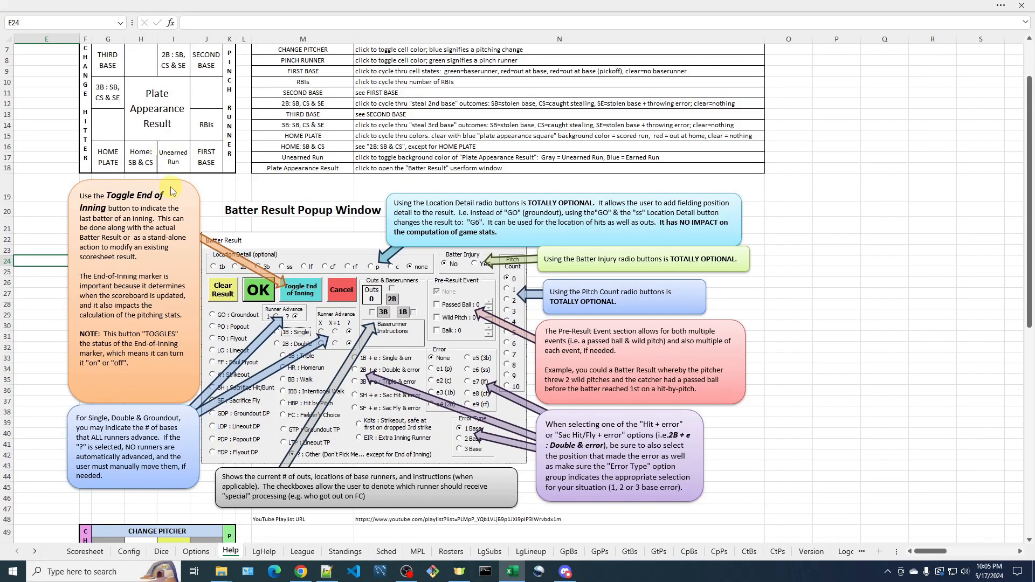
scroll(223, 514, down, 3)
scroll(222, 514, down, 2)
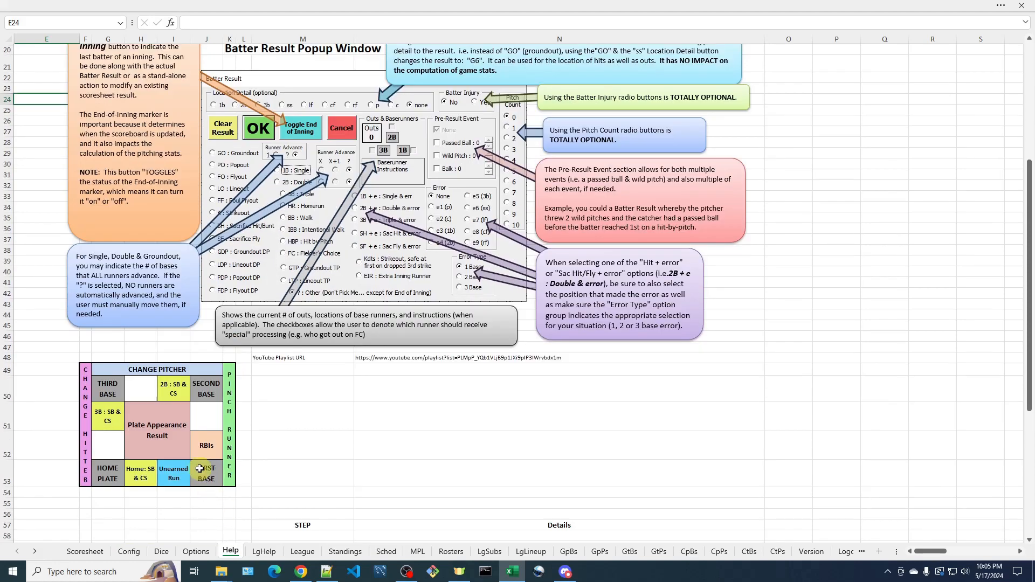
scroll(199, 467, up, 4)
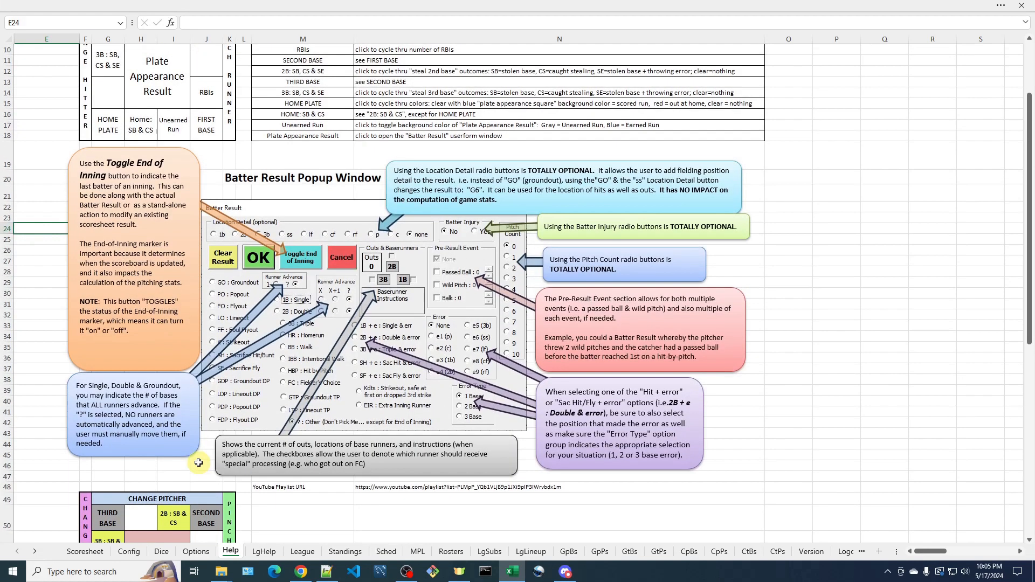
scroll(100, 372, up, 3)
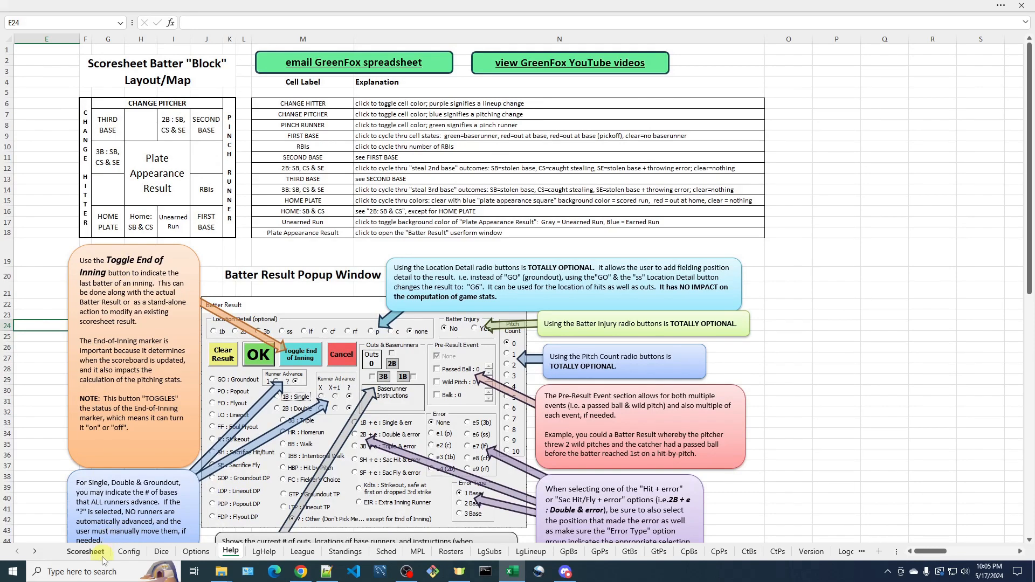
click(86, 551)
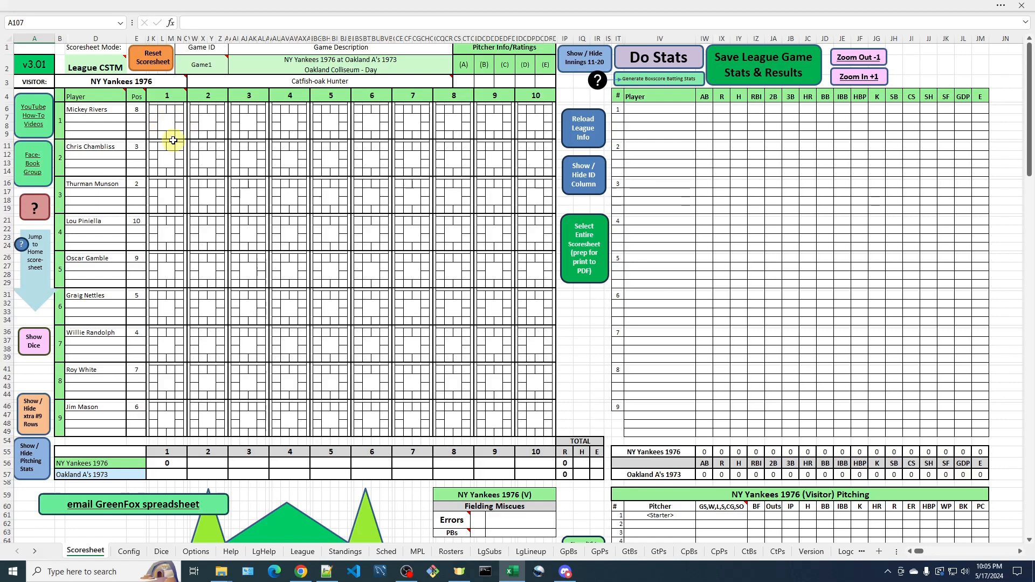
Record a groundout without location detail for the visitors' first batter in inning 1, and clear that result.
click(161, 116)
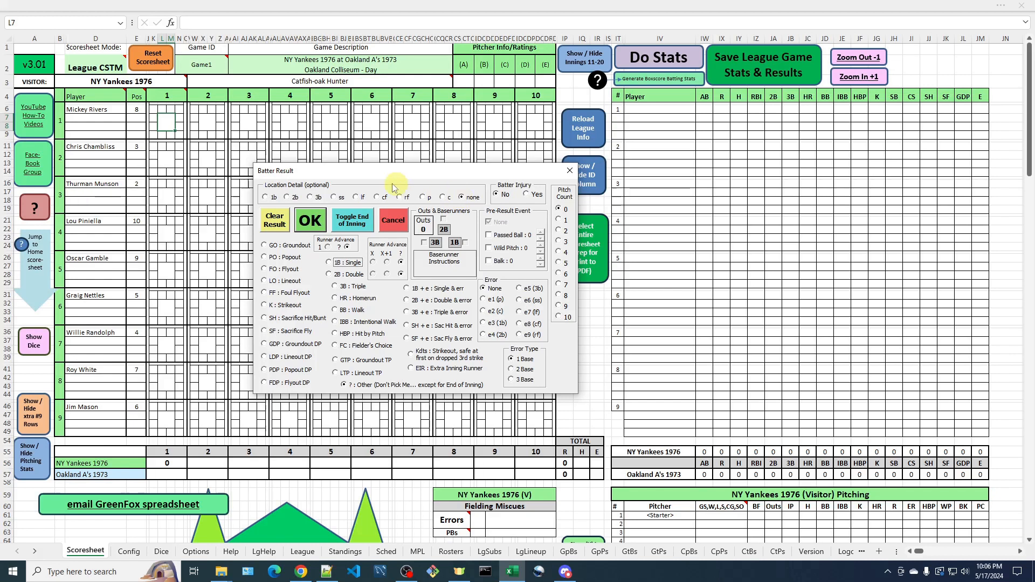
click(278, 248)
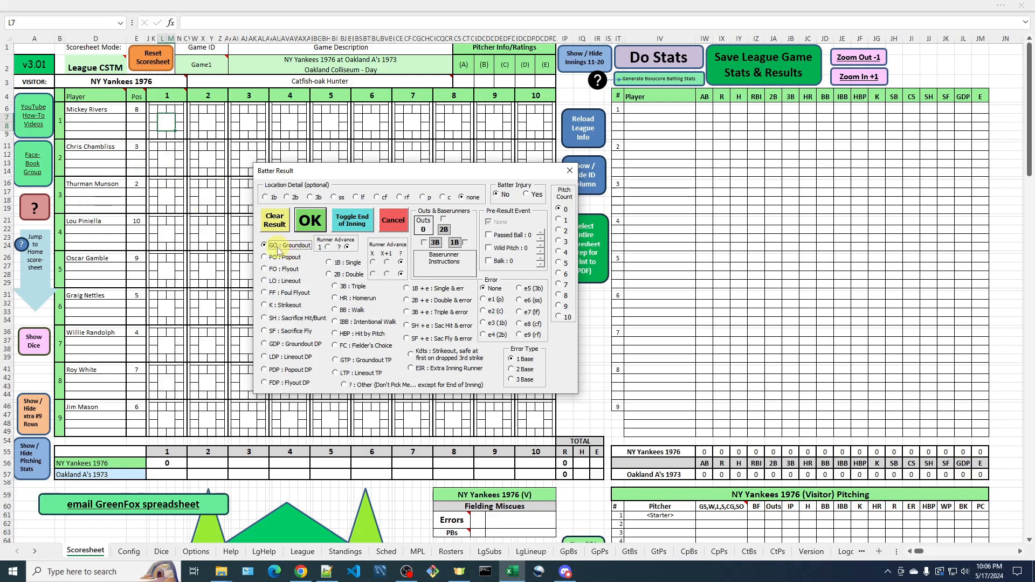
click(311, 223)
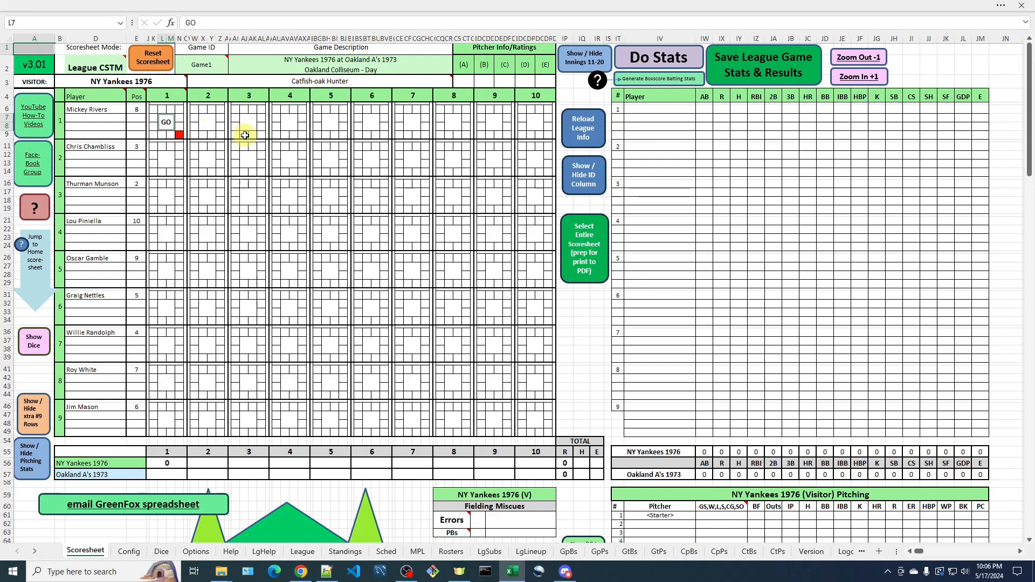
click(168, 123)
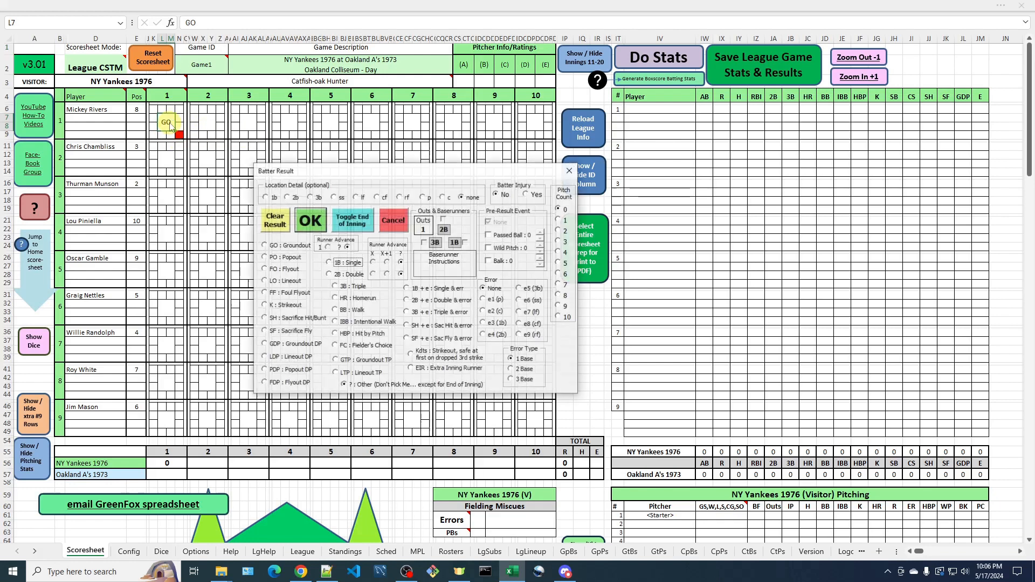
click(277, 221)
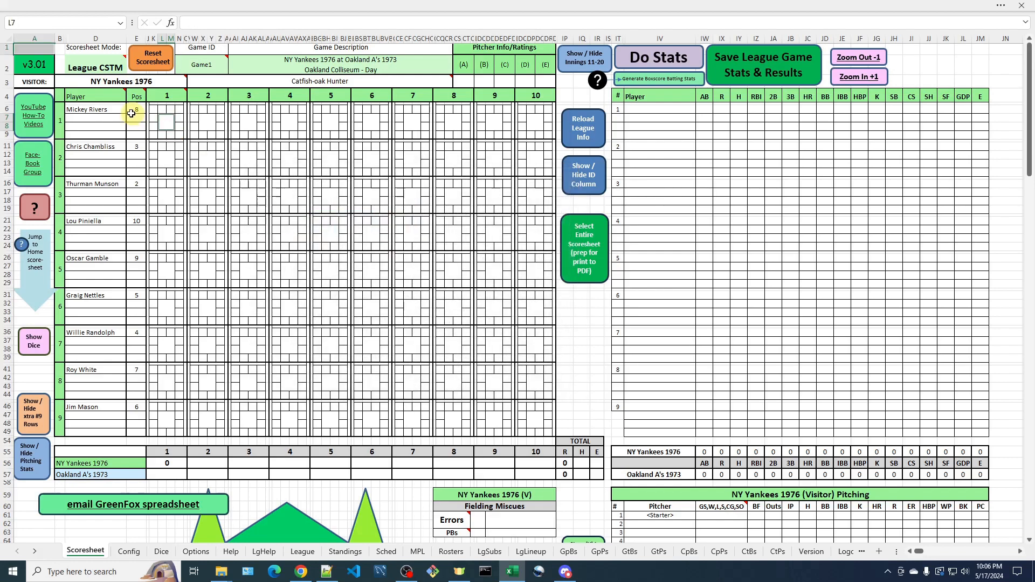
Record a groundout to the shortstop for the visitors' first batter in inning 1.
click(168, 127)
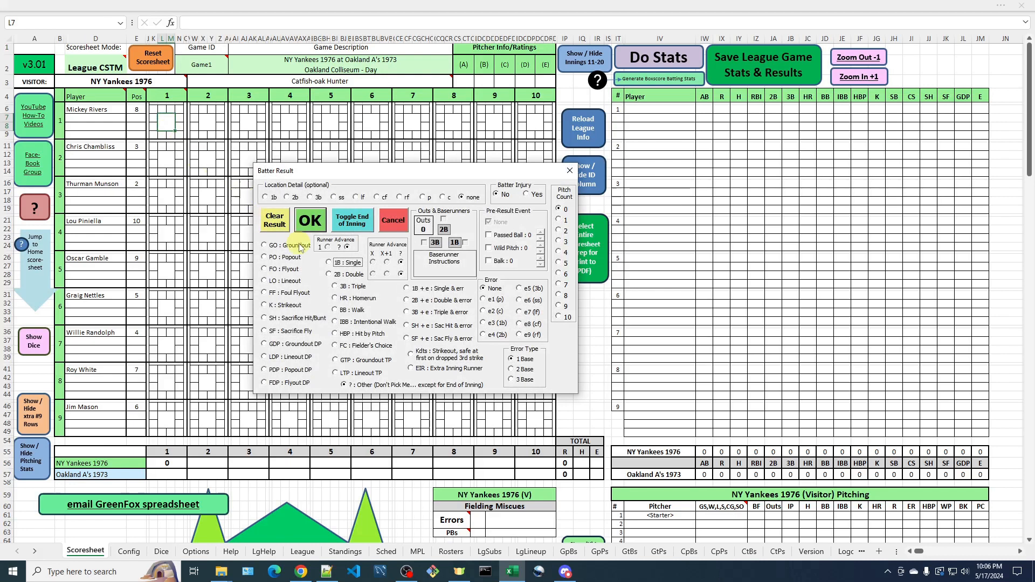
click(265, 246)
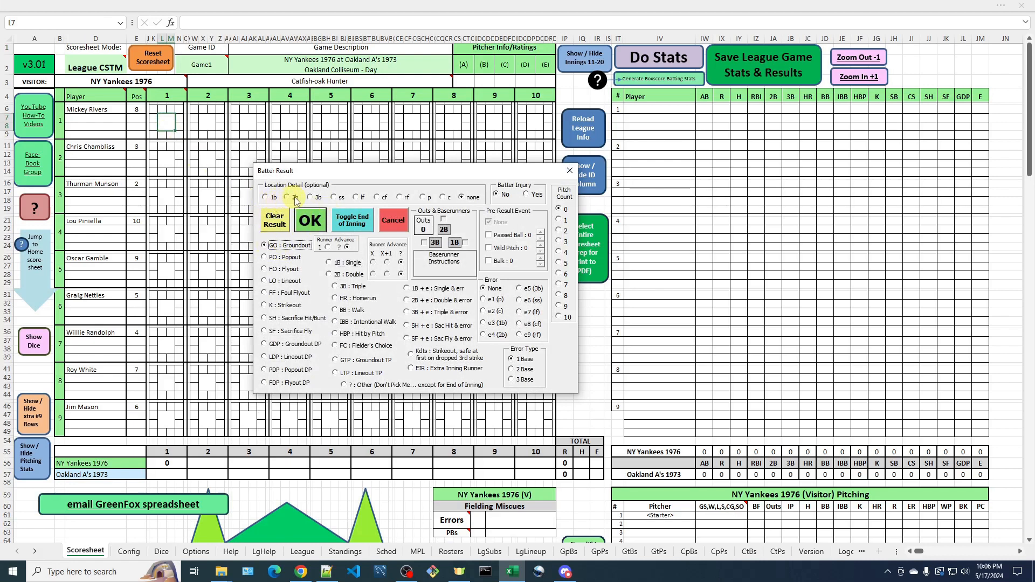
click(335, 197)
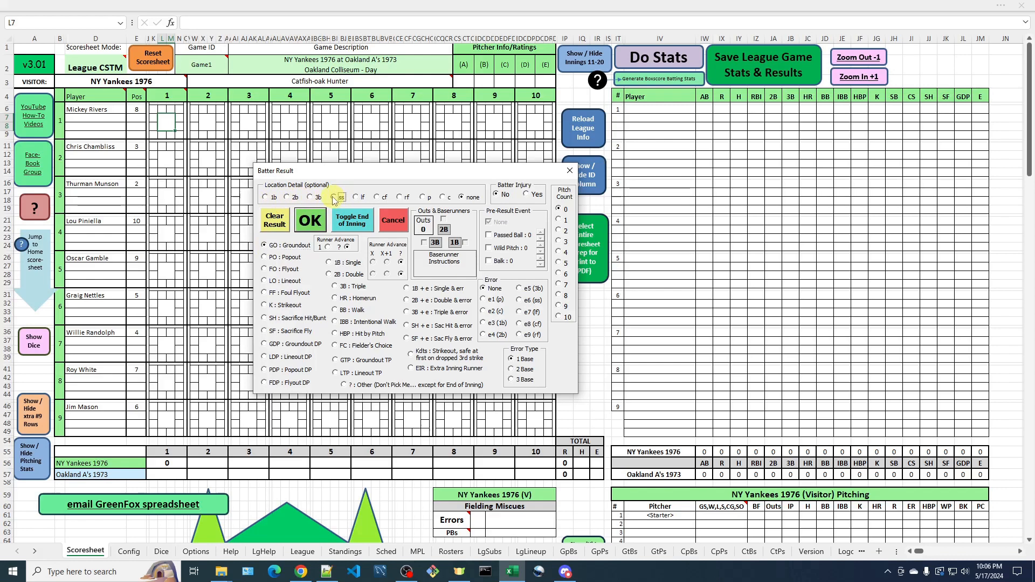
click(311, 222)
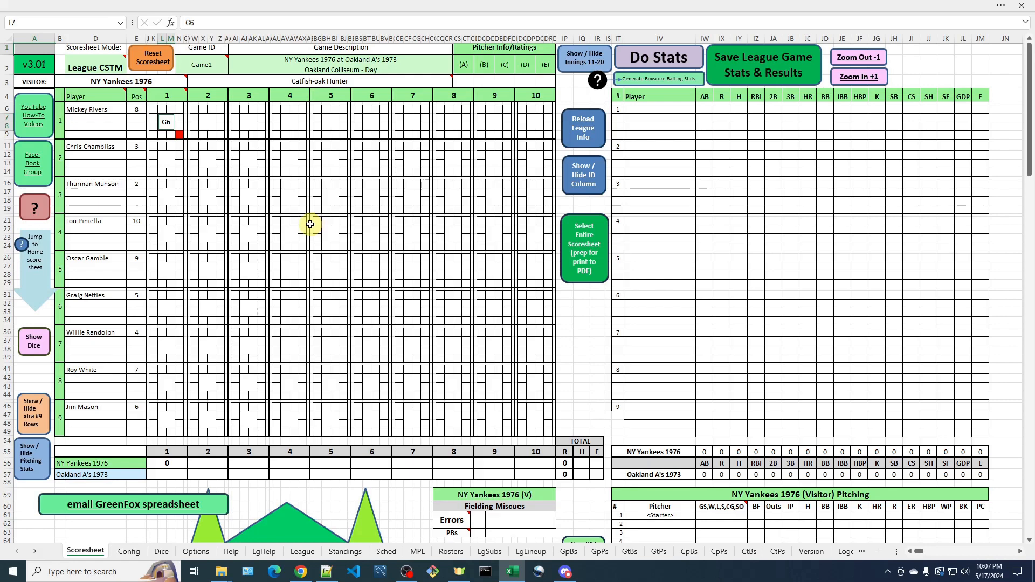
Record a single for the visitors' second batter in inning 1, without location detail.
click(167, 158)
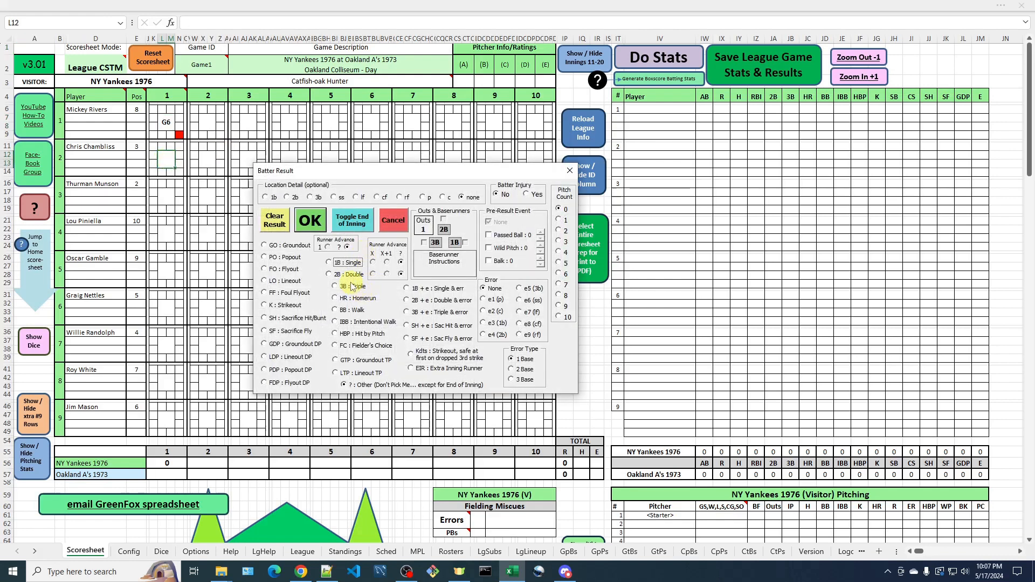
click(329, 262)
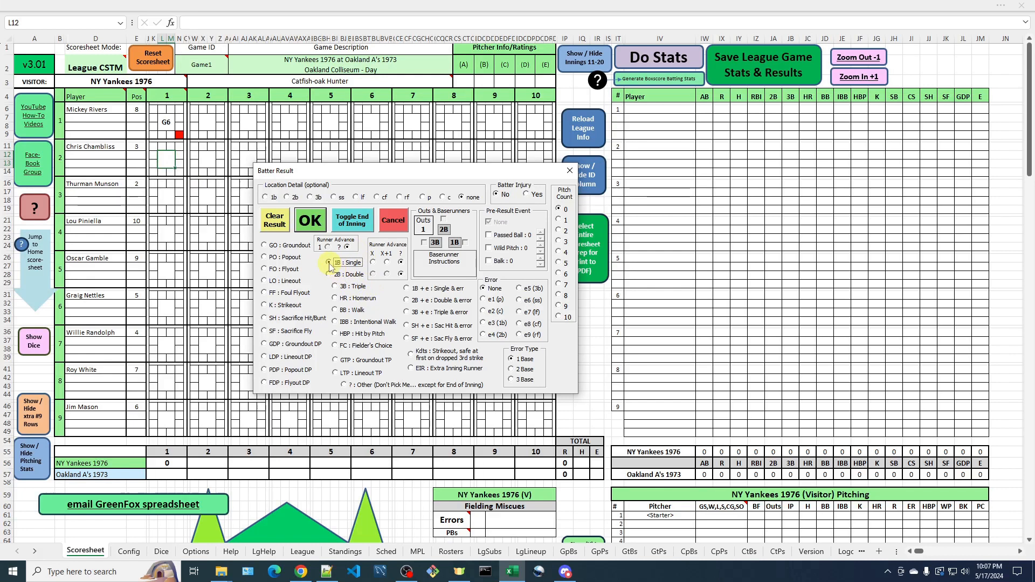
click(314, 227)
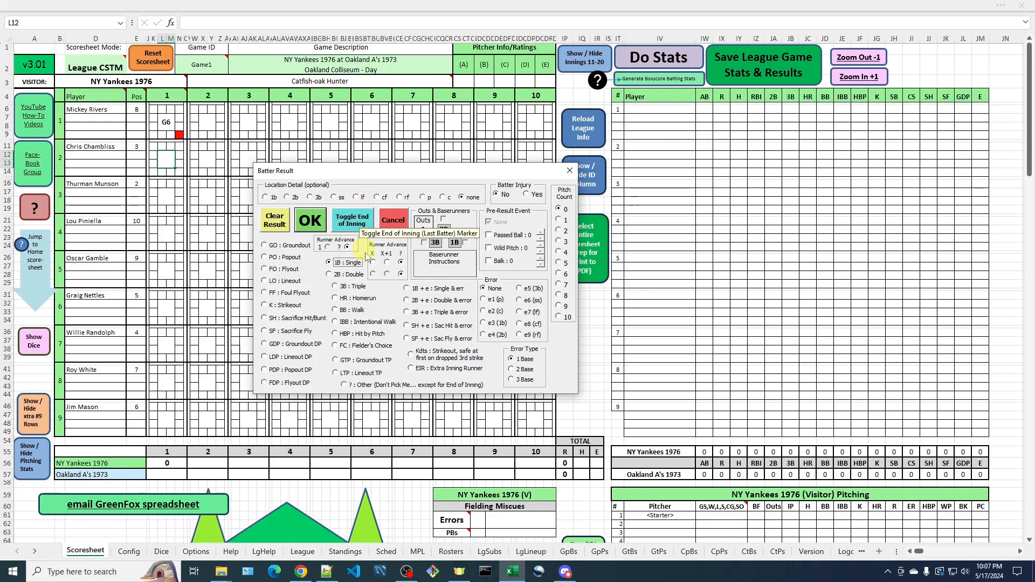
click(317, 231)
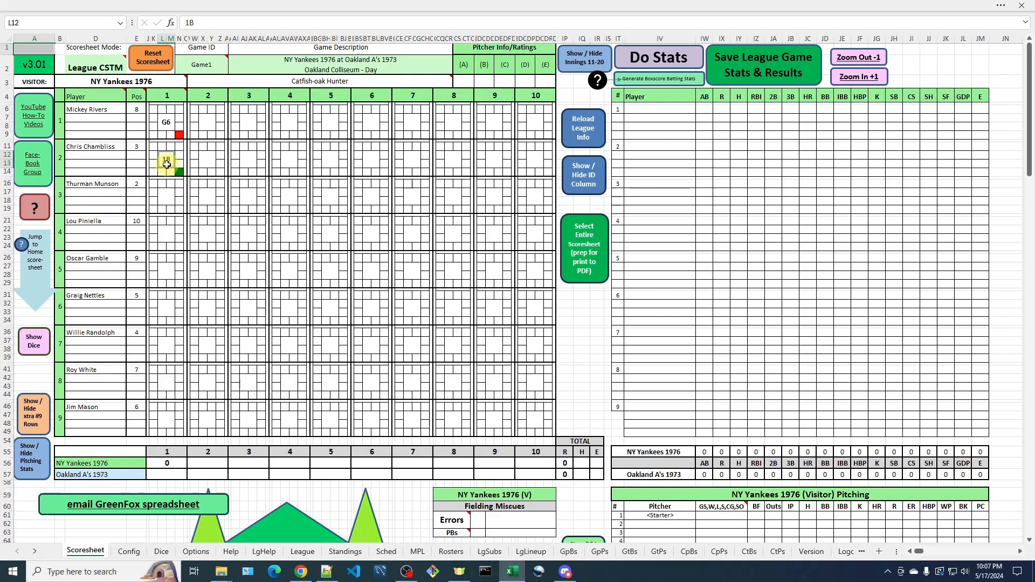
Record a walk for the visitors' third batter in inning 1.
click(167, 199)
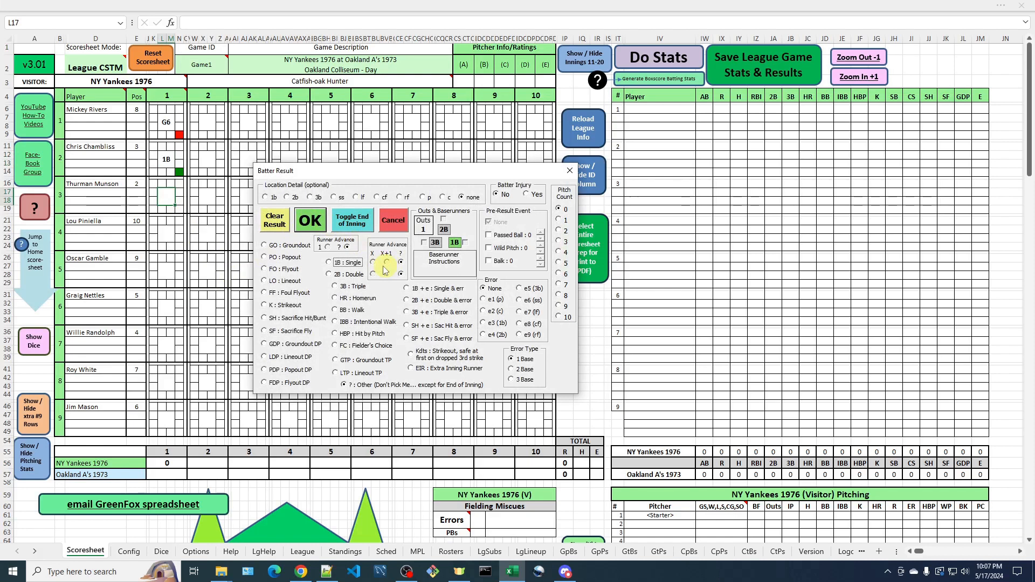
click(335, 310)
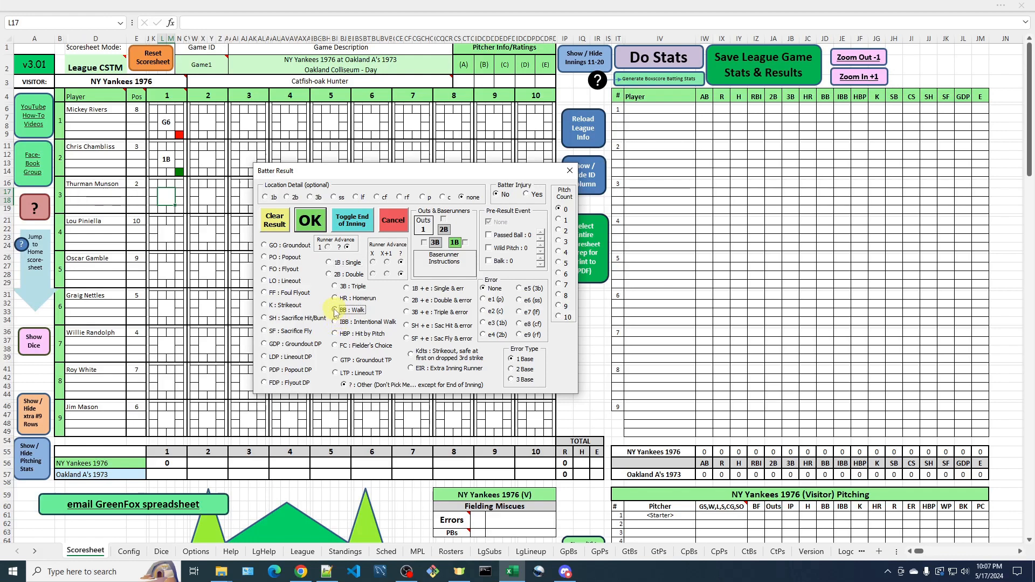
click(310, 221)
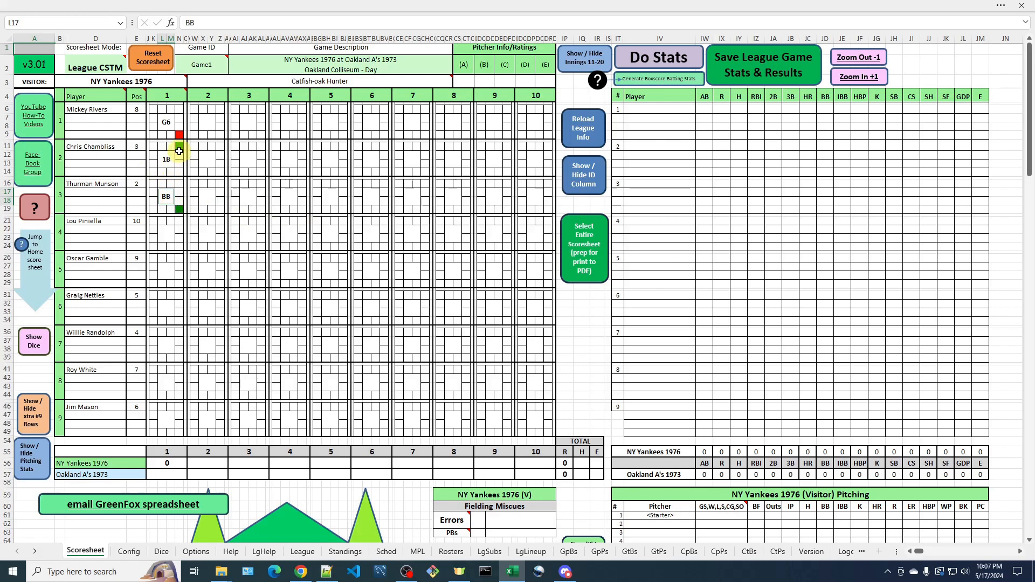
Record a fielder's choice to the second baseman for the visitors' fourth batter in inning 1, with the runner from first put out.
click(167, 236)
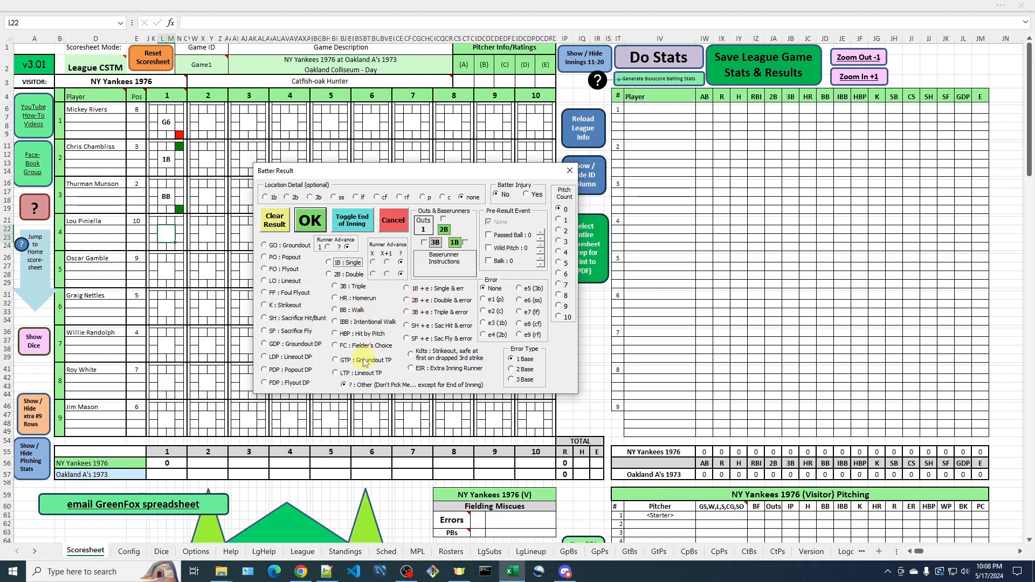
click(336, 348)
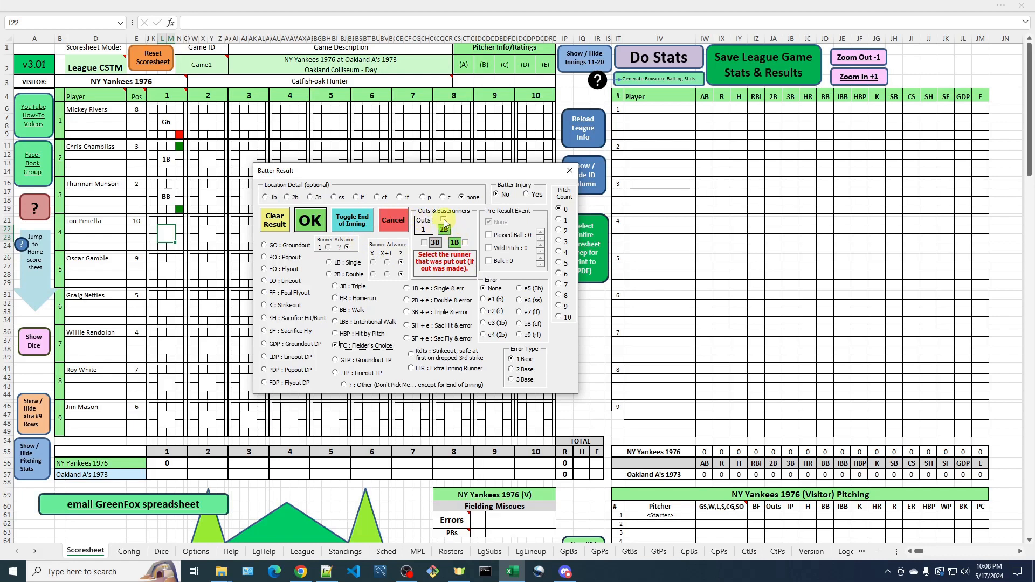
click(465, 243)
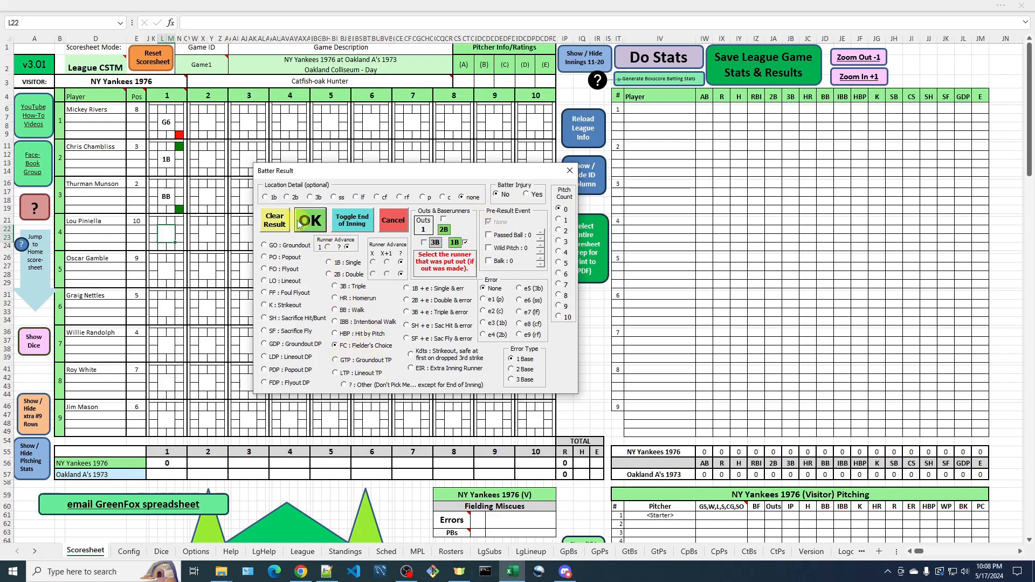
click(288, 198)
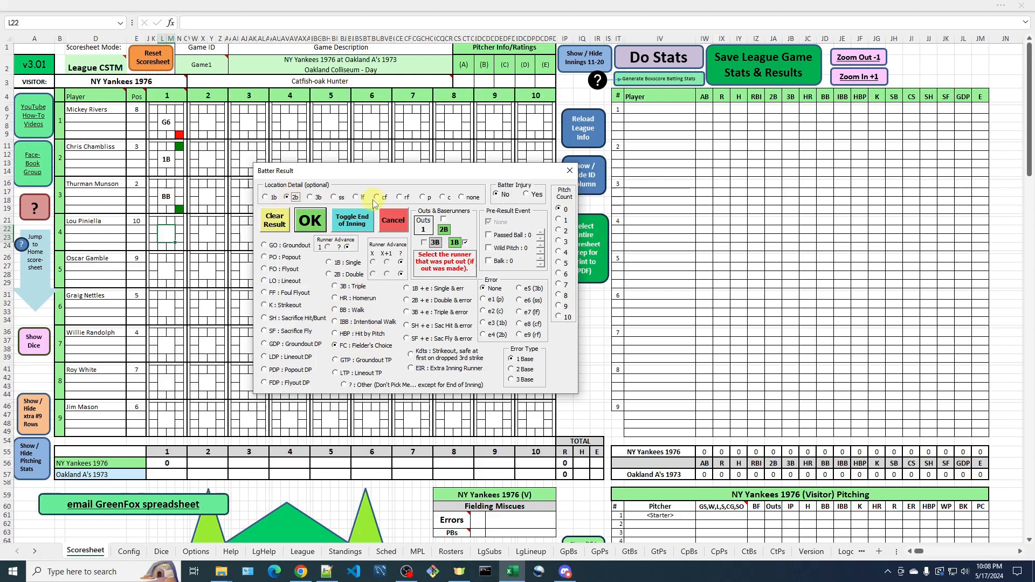
click(312, 230)
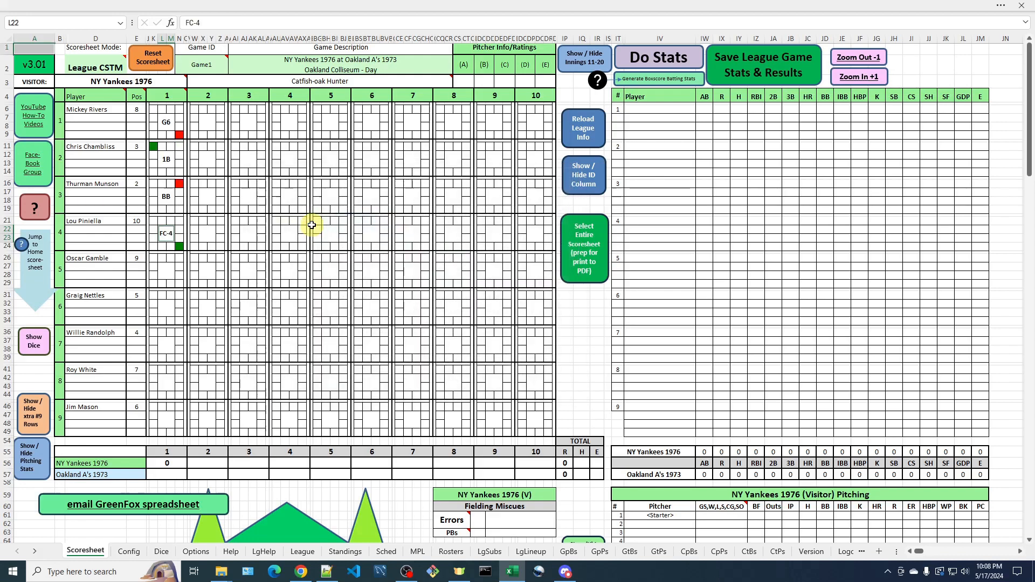
click(179, 247)
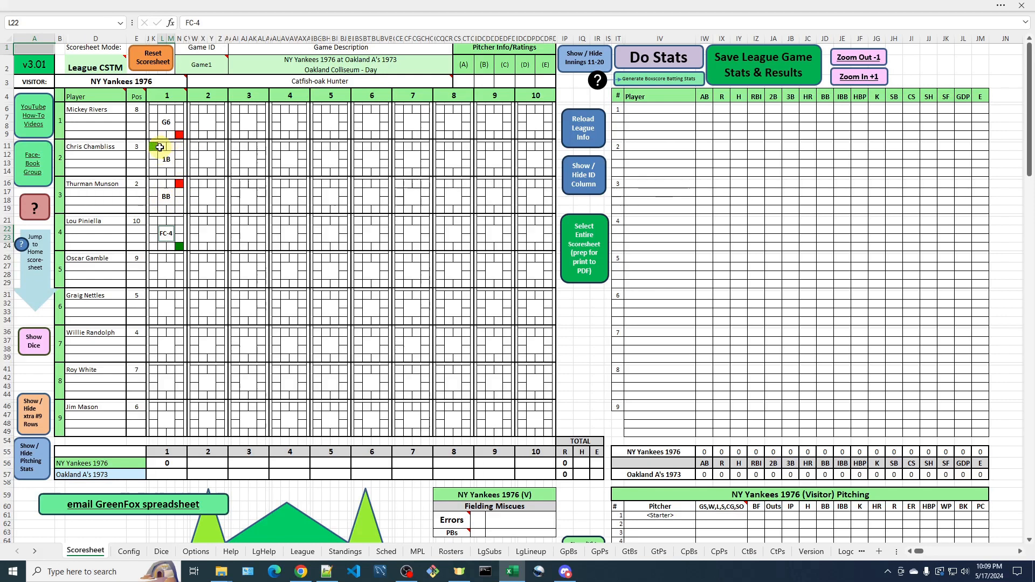
Record a flyout to right field for the visitors' fifth batter in inning 1 and mark the end of the inning.
click(166, 273)
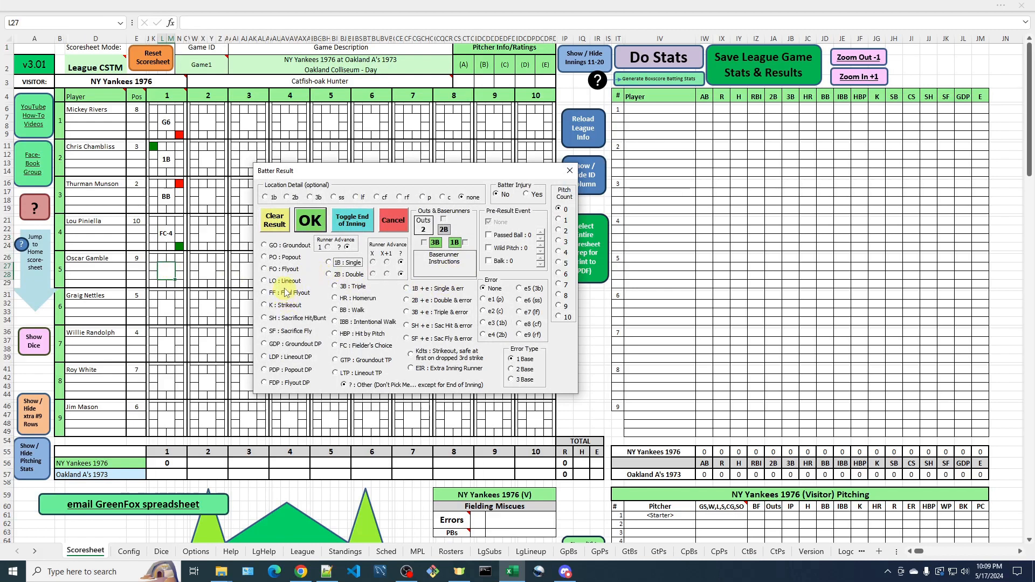
click(282, 269)
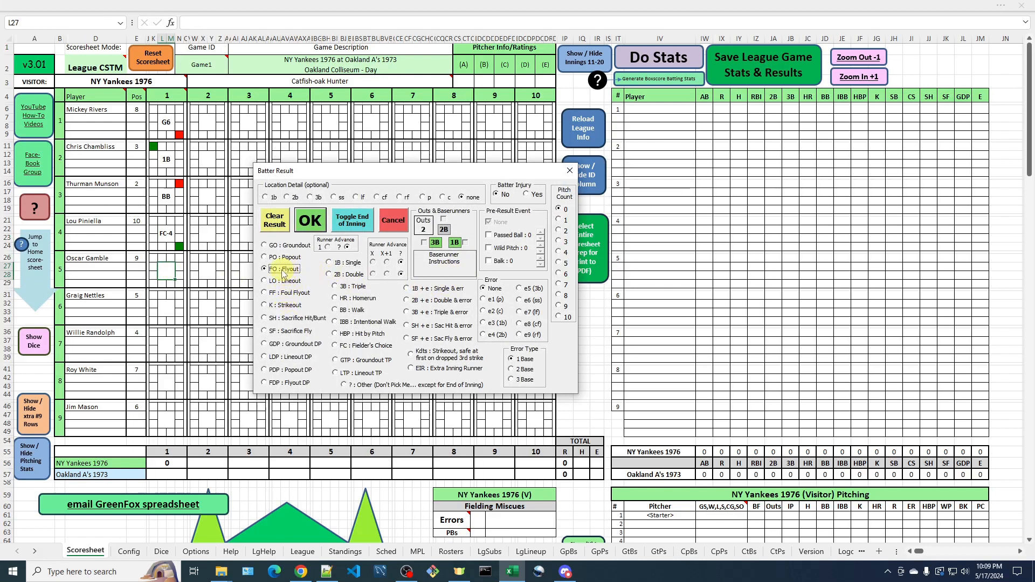
click(406, 198)
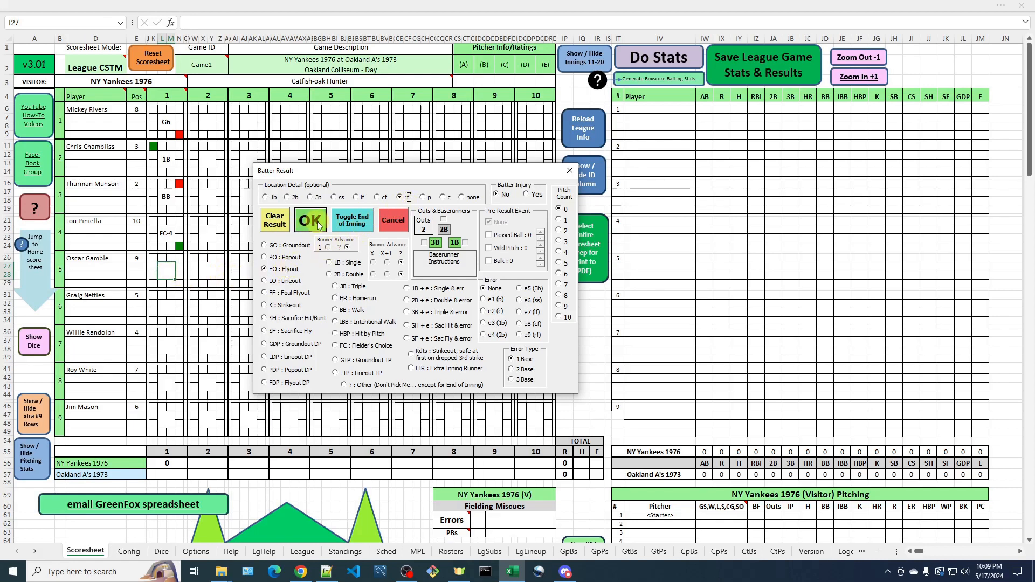
click(354, 224)
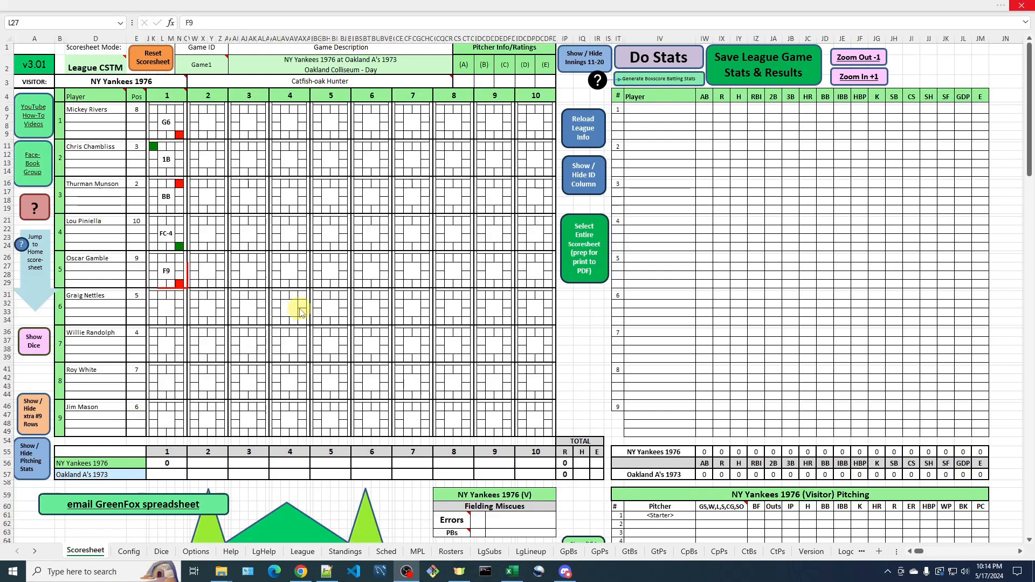
Hide the pitching stats section between the visitor and home scoresheets.
scroll(267, 318, down, 3)
scroll(300, 312, down, 6)
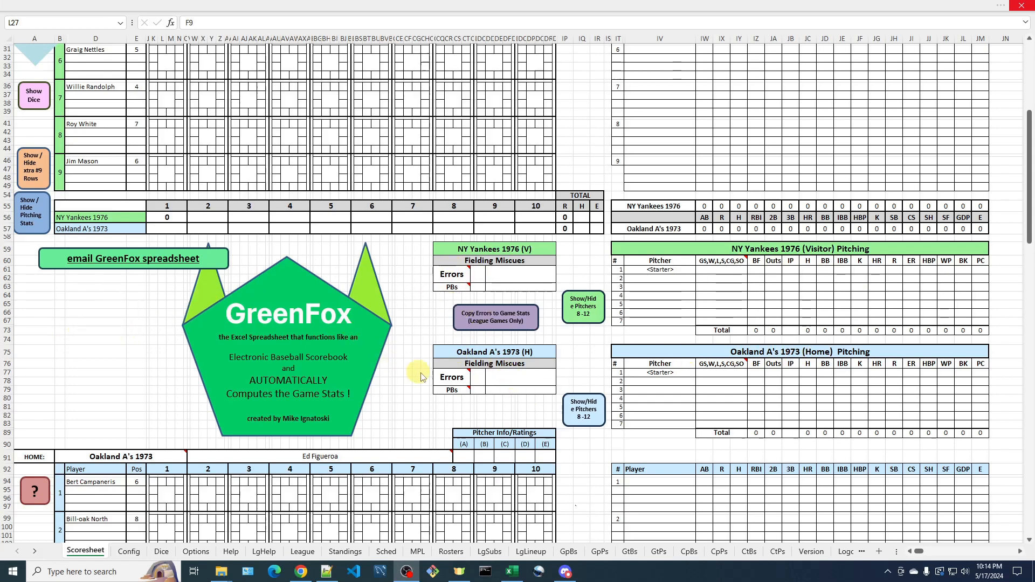
scroll(423, 370, up, 1)
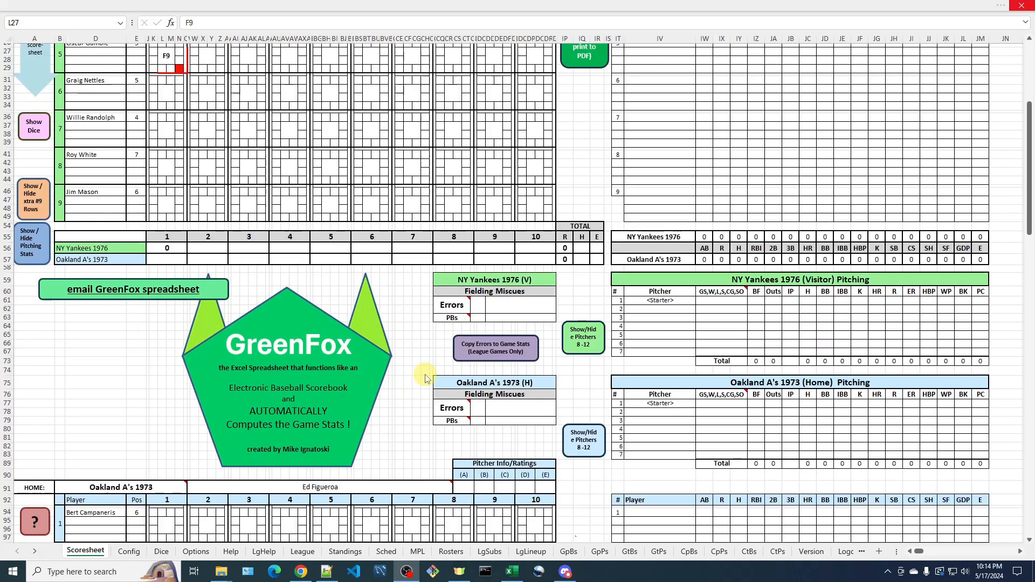
click(29, 248)
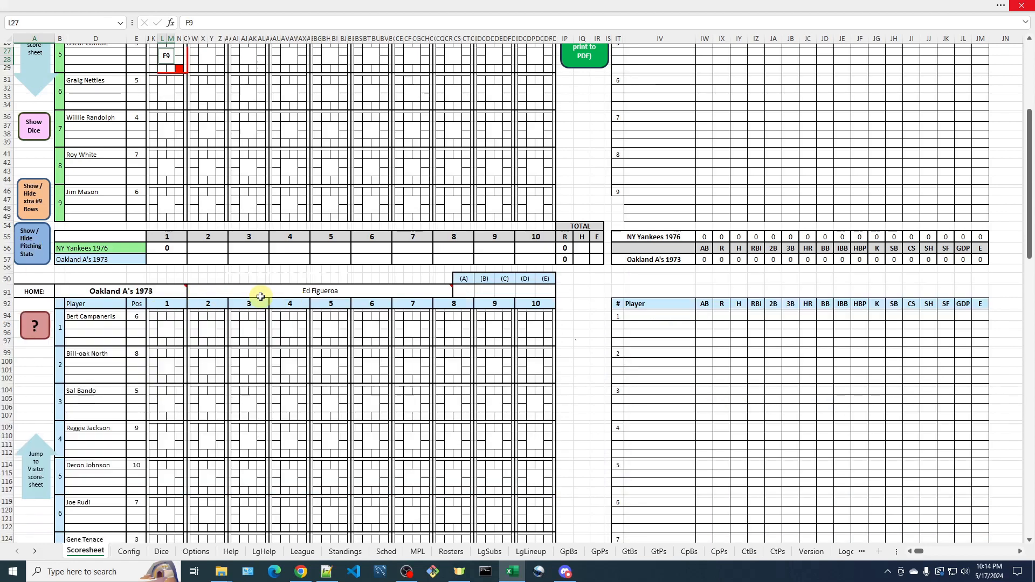
mouse_move(261, 293)
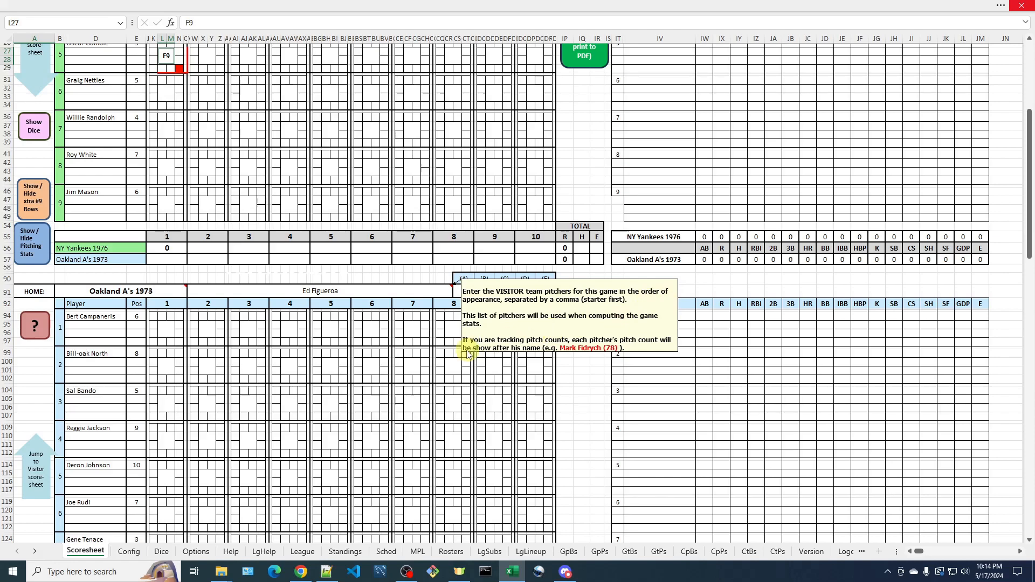
scroll(432, 352, up, 5)
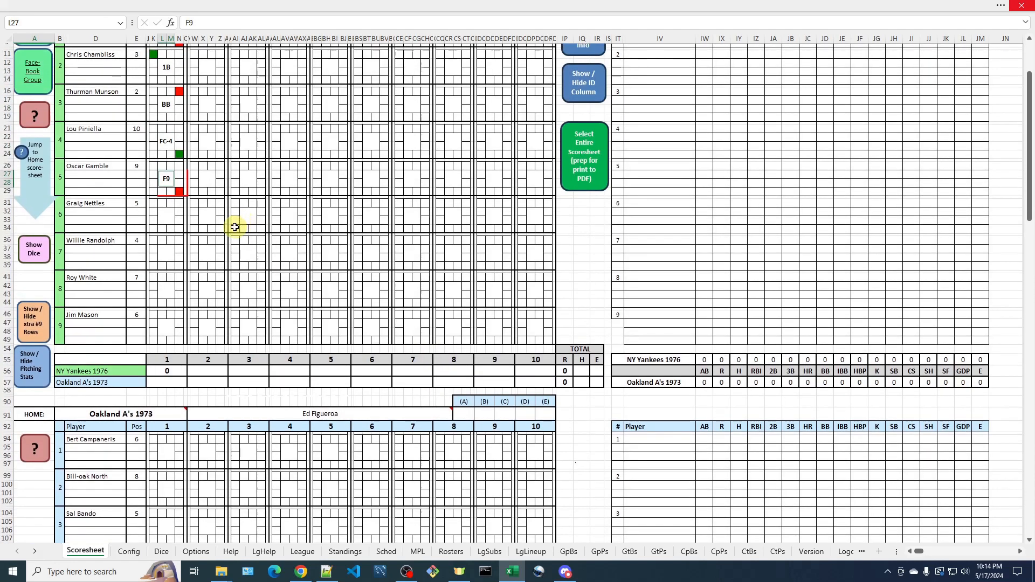
scroll(227, 228, up, 2)
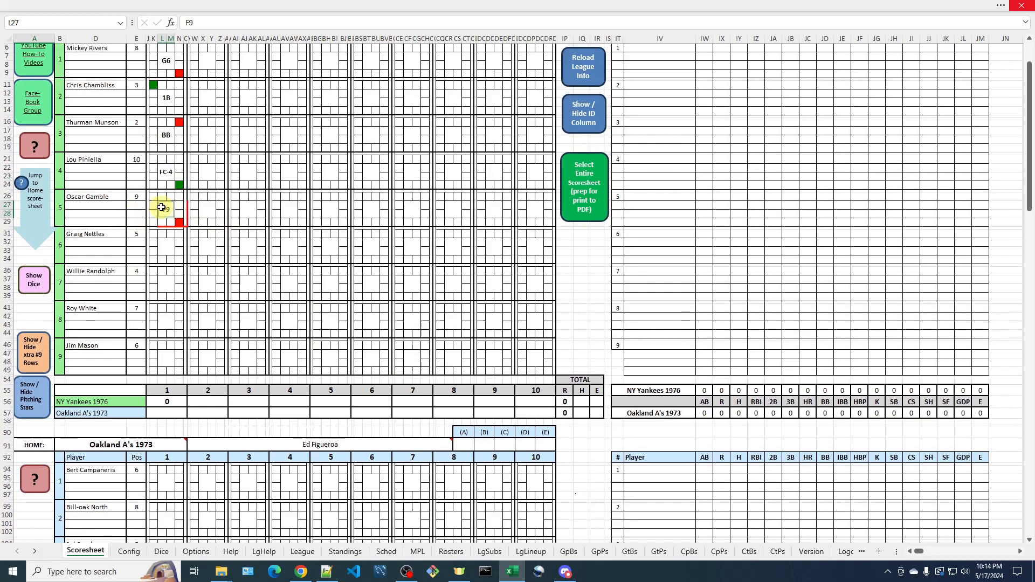
Record a one-base error by the shortstop for the home team's first batter in inning 1.
click(42, 205)
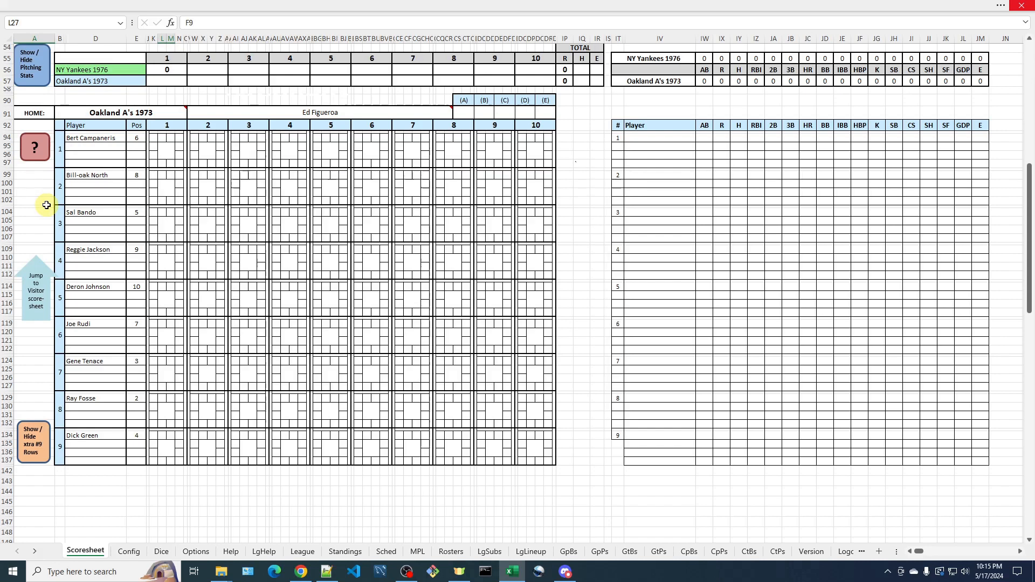
click(40, 312)
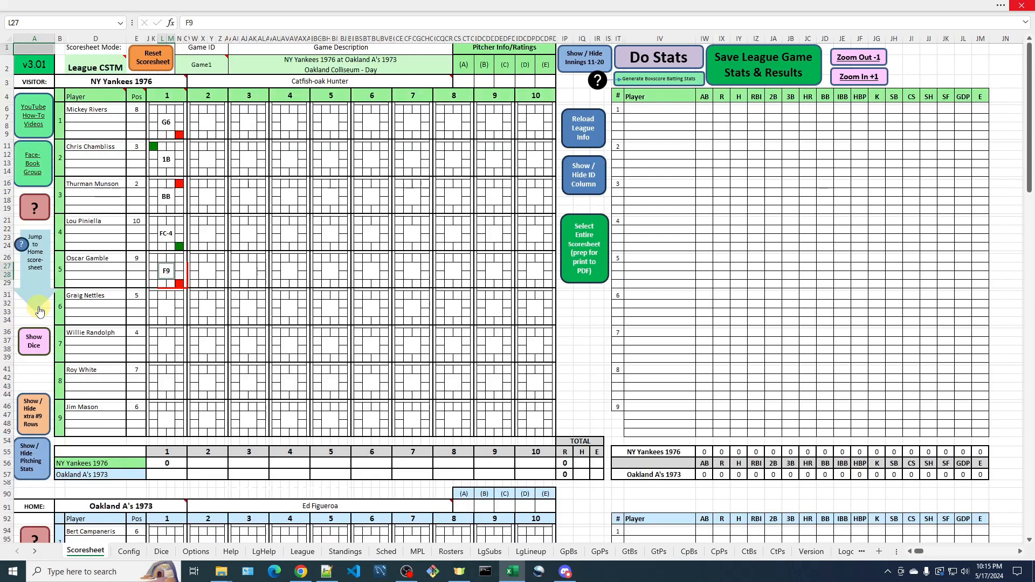
click(37, 264)
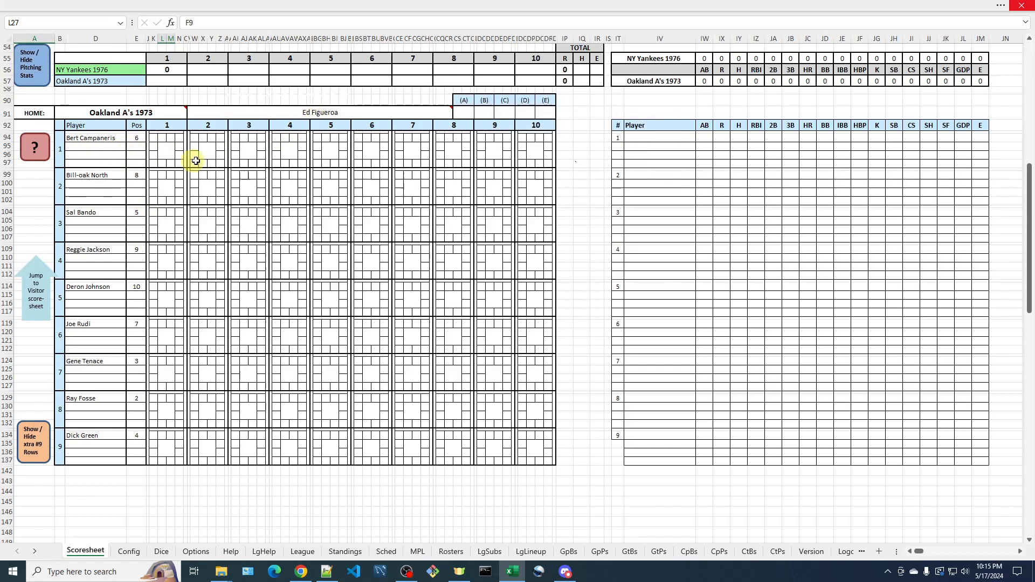
click(166, 155)
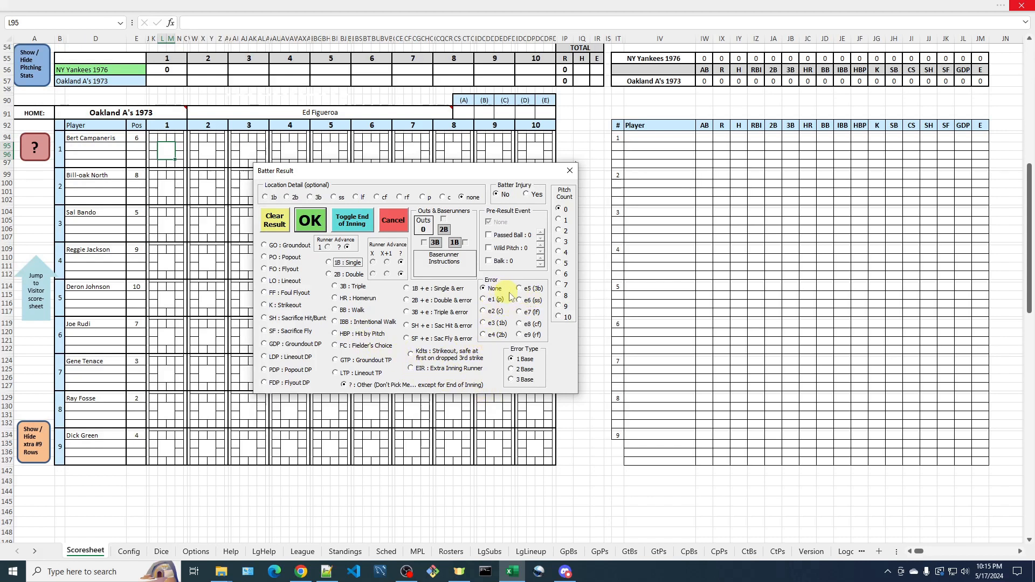
click(522, 303)
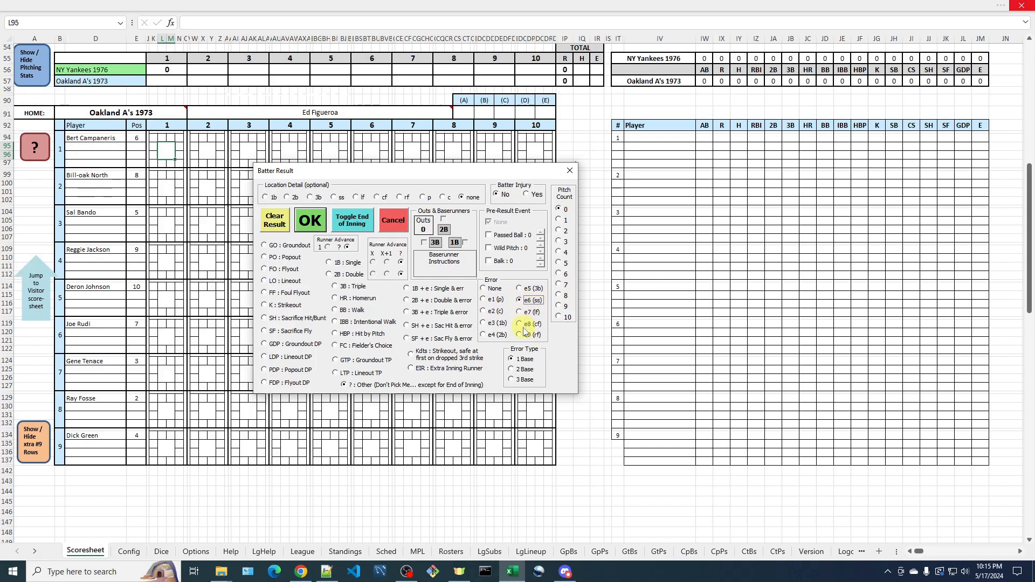
click(512, 370)
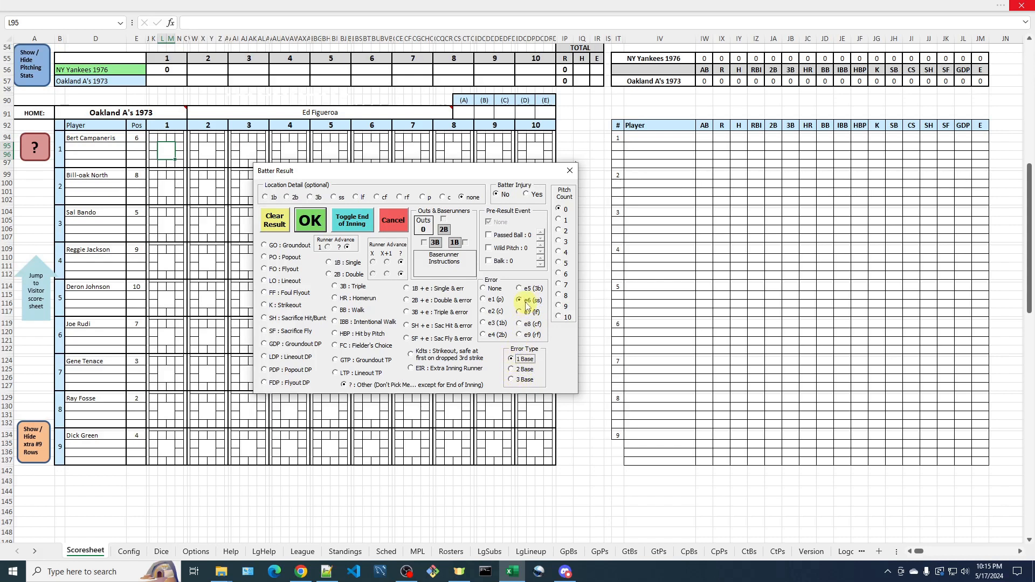
click(312, 221)
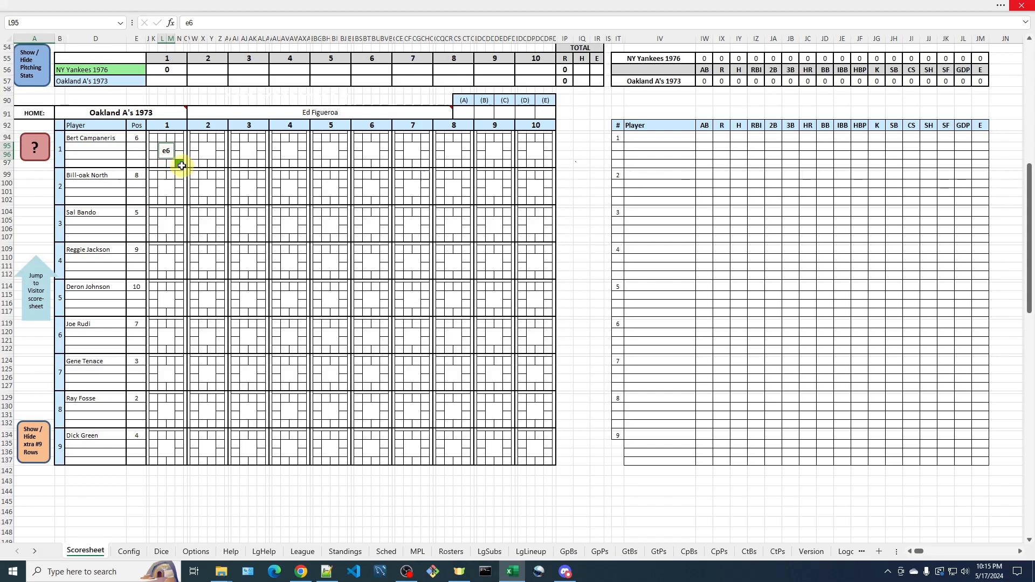
Check the batter block key, and try the SB and SE options at second base for the home team's first batter in inning 1.
click(35, 147)
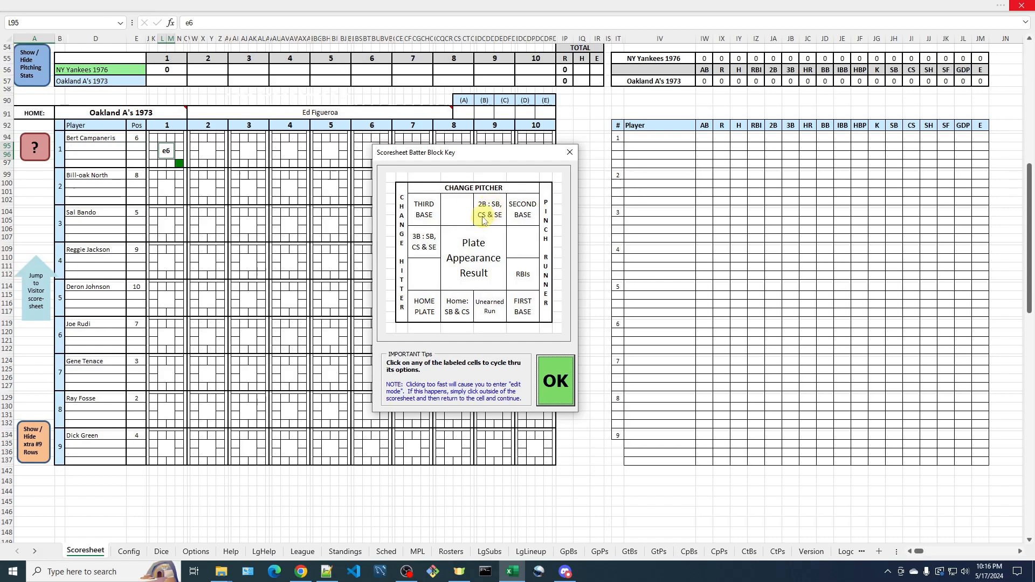
click(553, 366)
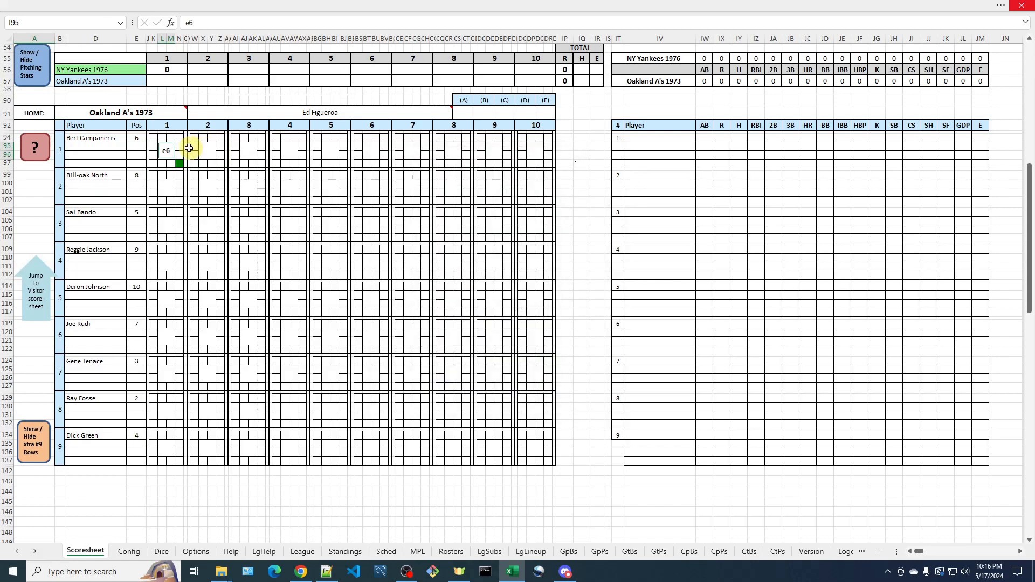
click(172, 139)
text(SB)
key(Return)
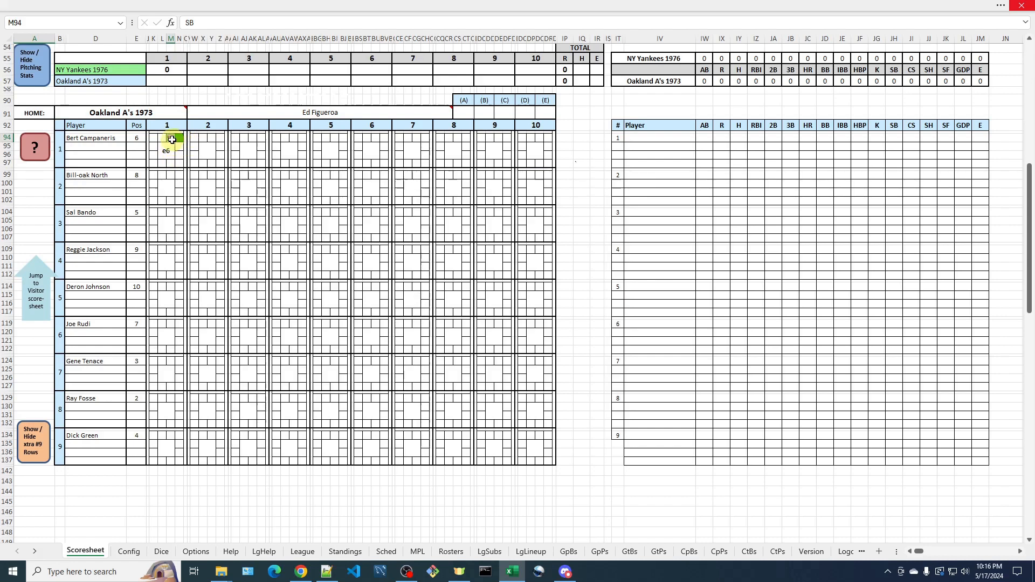
click(170, 139)
click(170, 139)
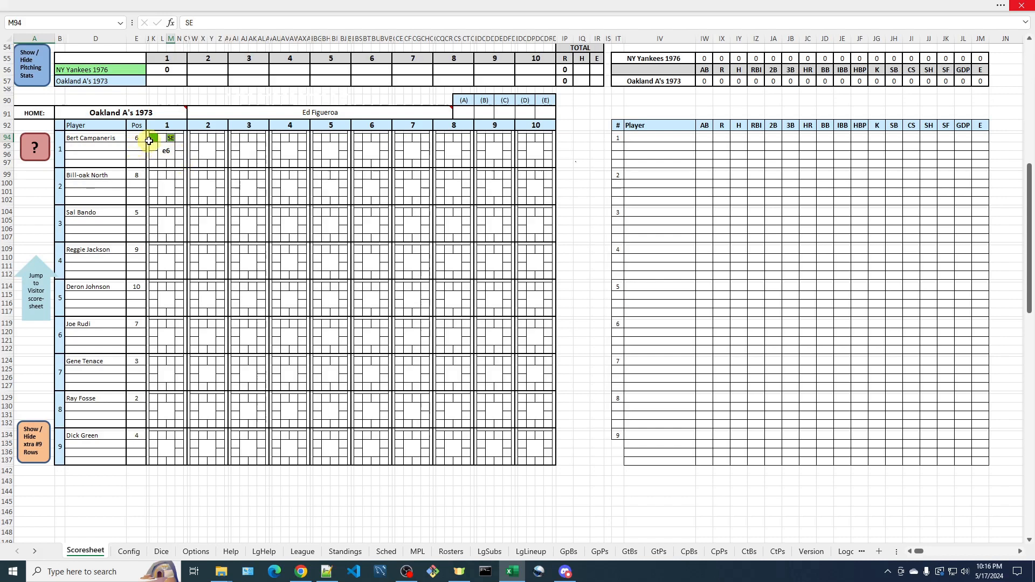
Clear the trial steal entry for the home team's first batter, and cycle the third-base cell through PK to empty.
key(Delete)
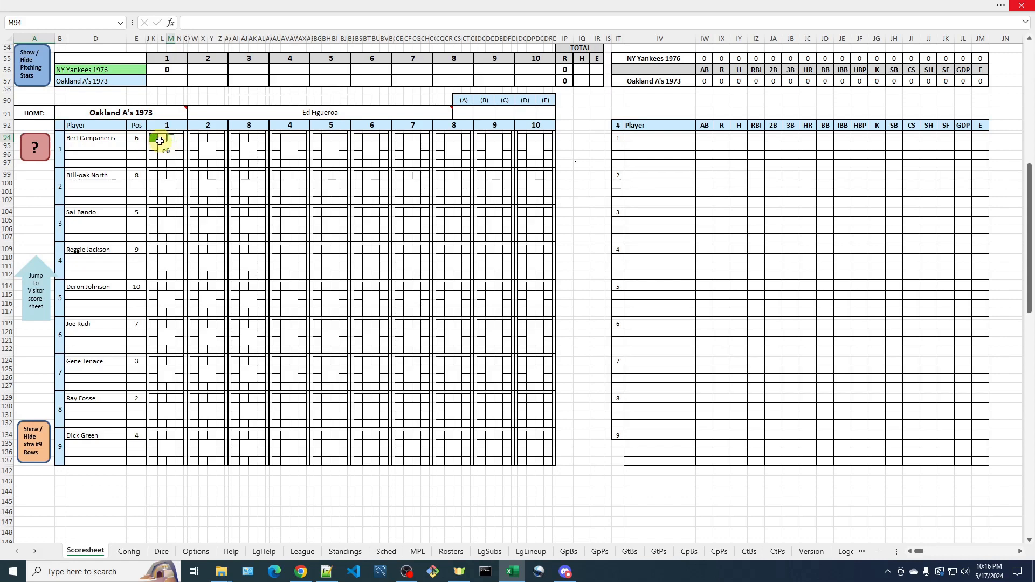
click(163, 141)
text(PK)
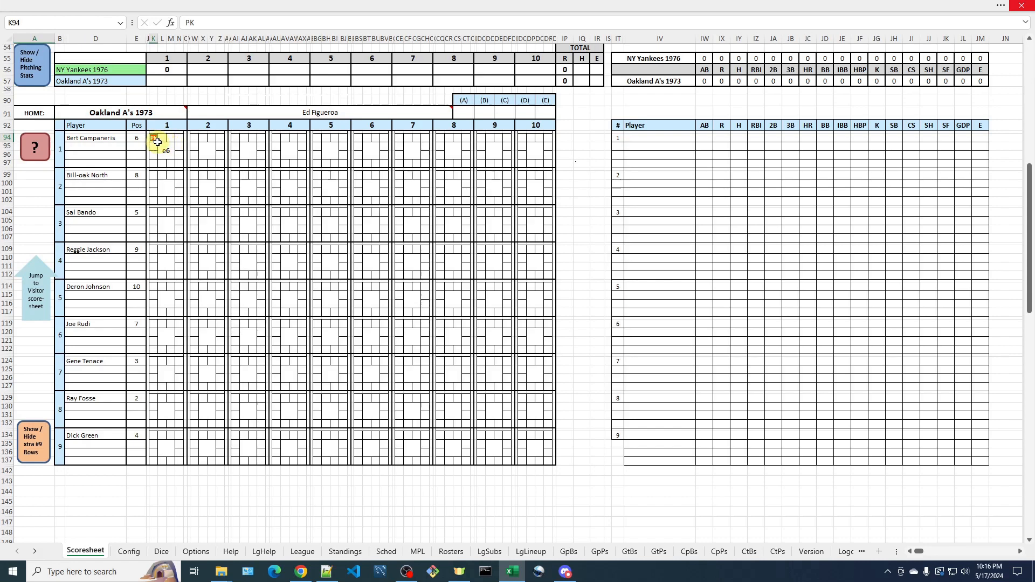
click(164, 142)
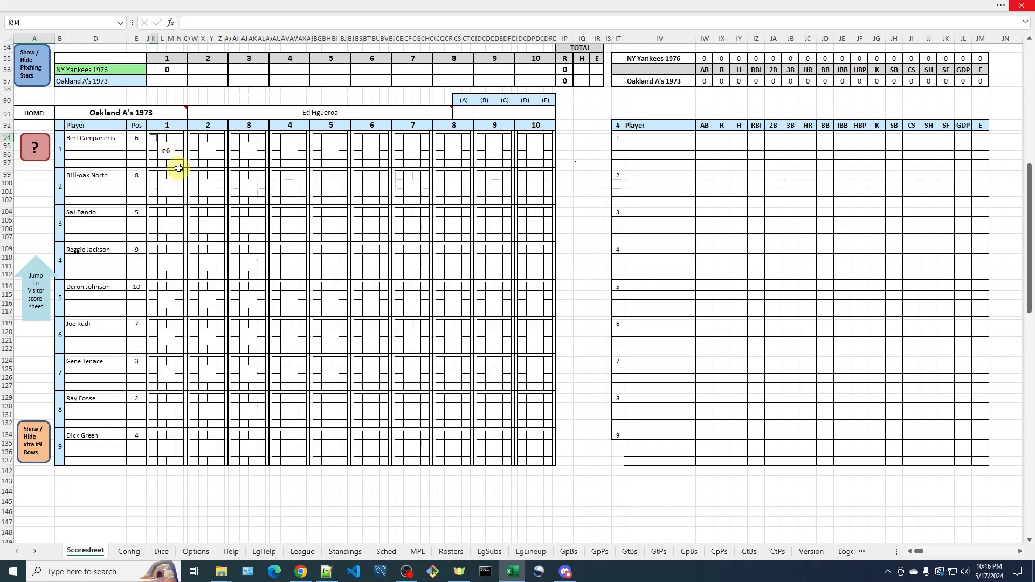
Record a stolen base (SB) of second for the home team's first batter in inning 1.
click(171, 137)
text(SB)
key(Return)
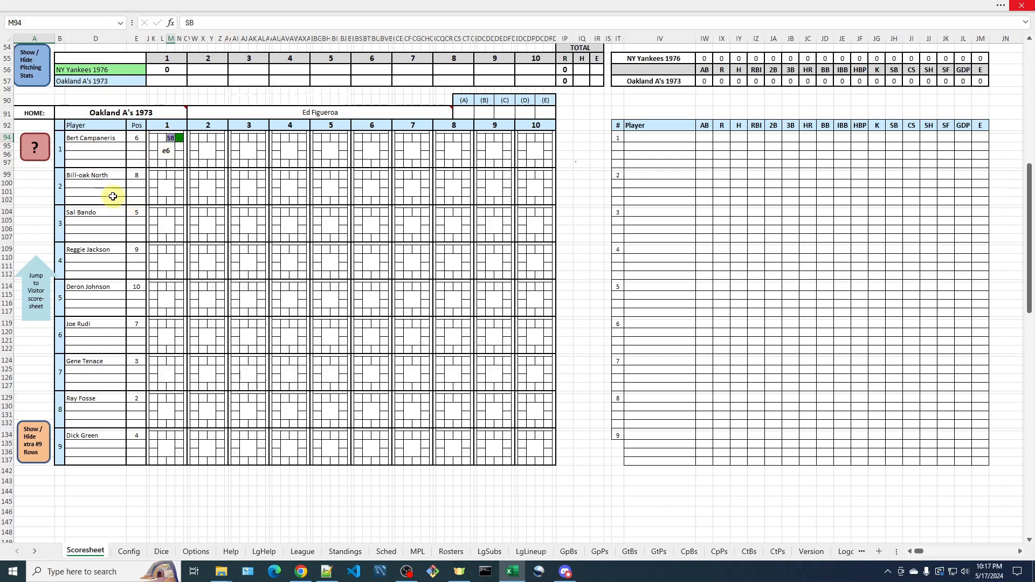
Record a sacrifice hit/bunt to the third baseman for the home team's second batter in inning 1.
click(167, 189)
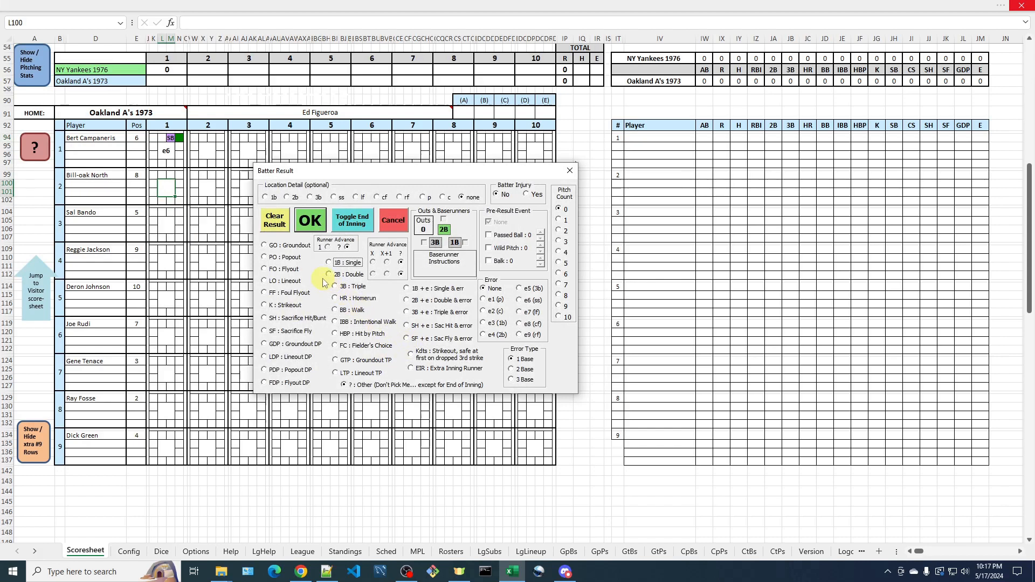
click(265, 319)
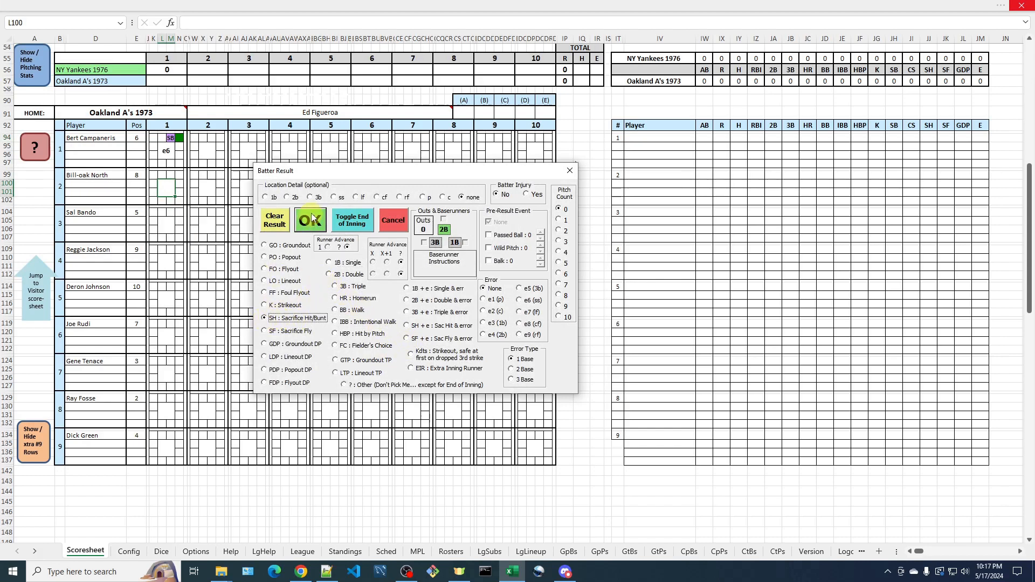
click(311, 198)
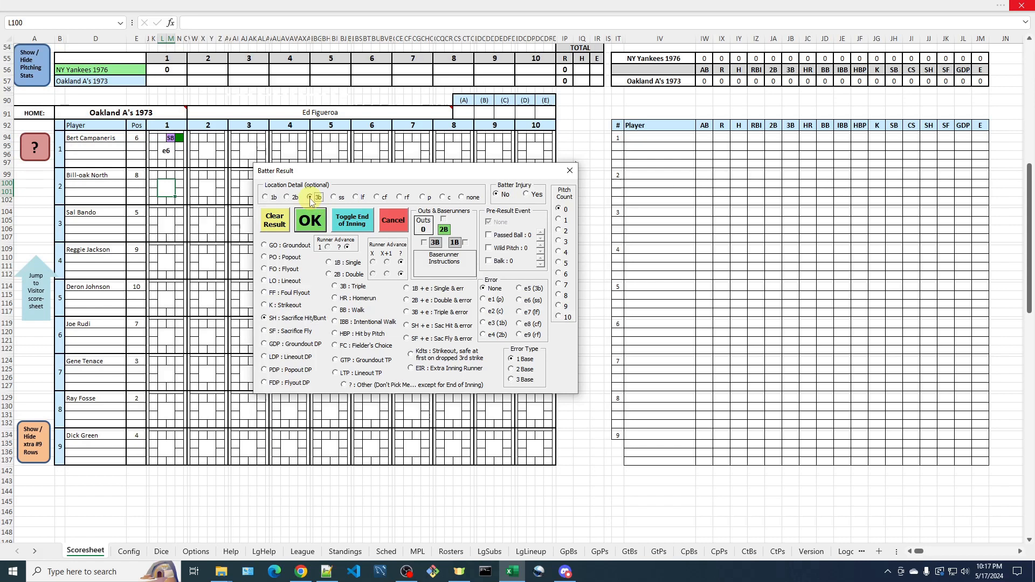
click(315, 226)
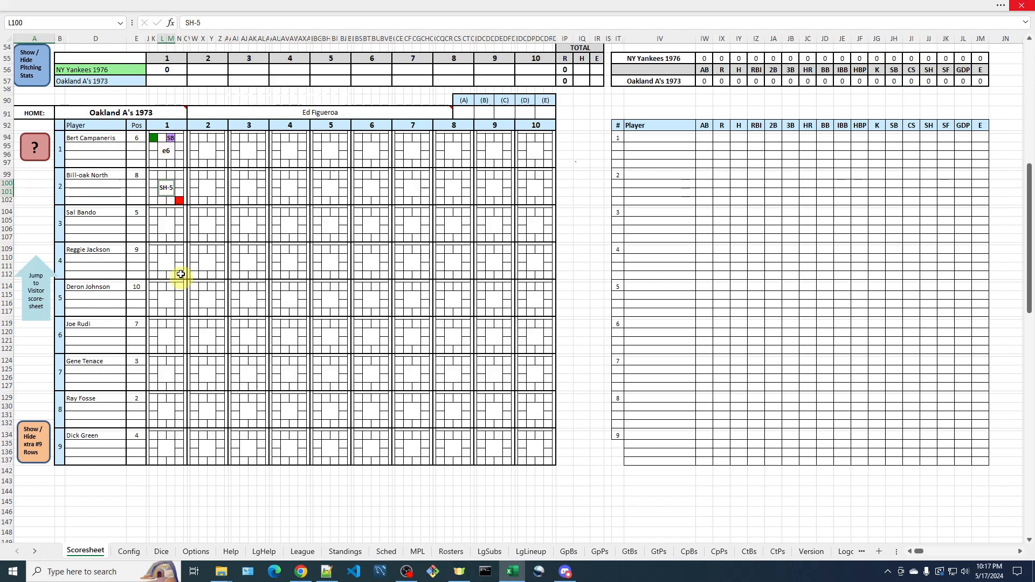
Record a sacrifice fly to center field for the home team's third batter in inning 1.
click(165, 226)
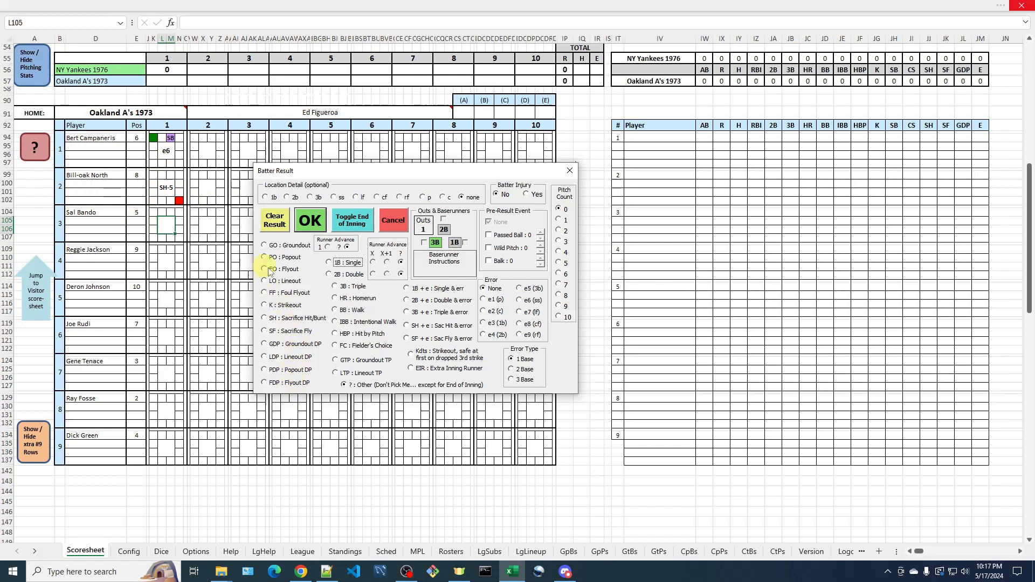
click(264, 332)
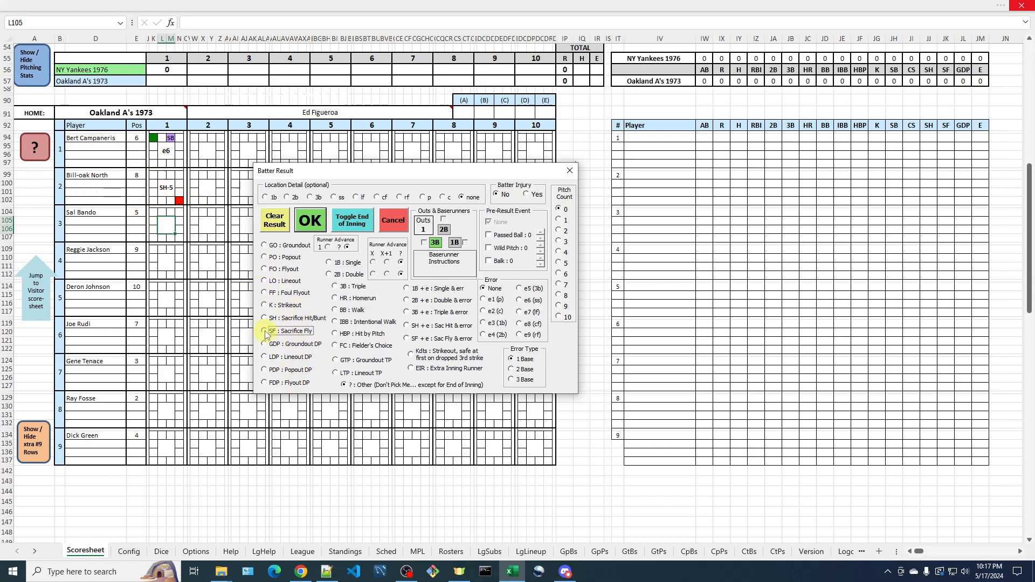
click(380, 198)
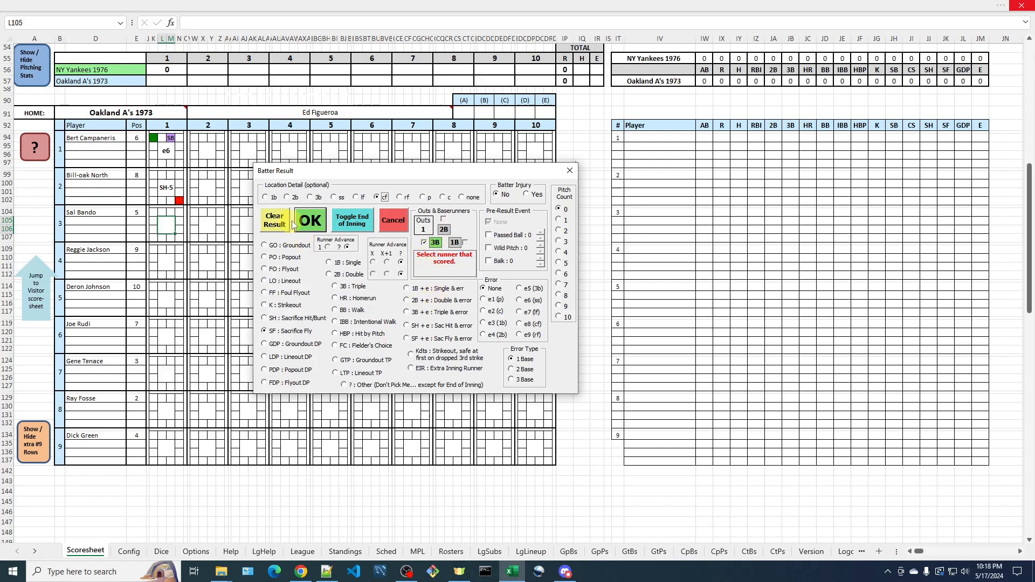
click(313, 224)
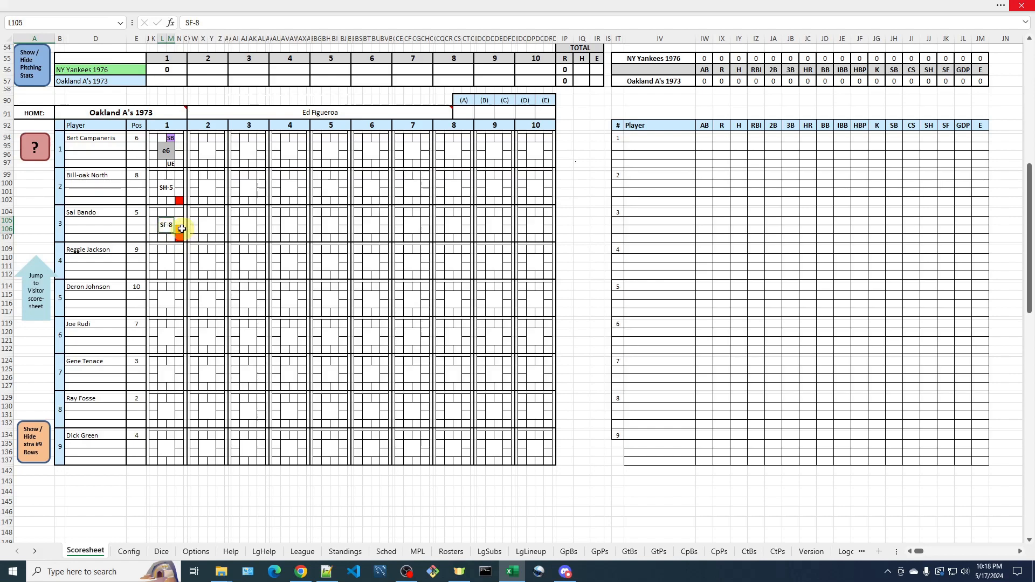
Check the batter block key for the positions of the RBI and unearned-run cells.
click(40, 157)
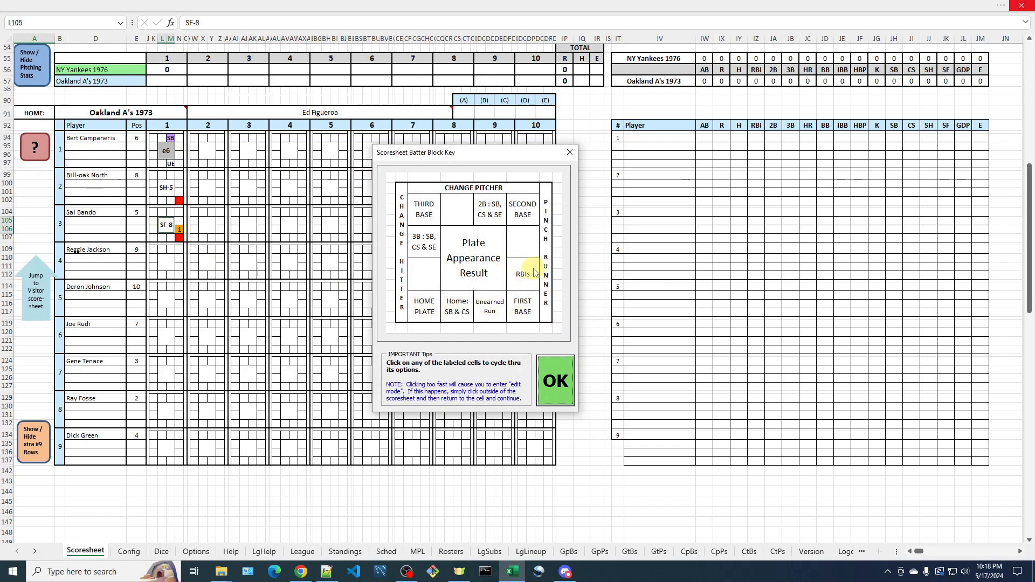
click(562, 381)
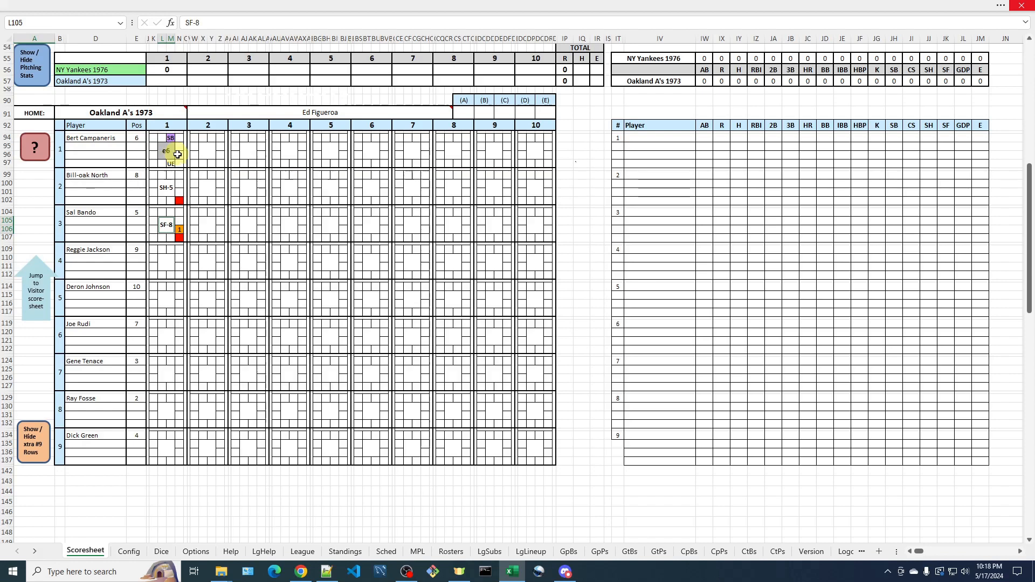
click(170, 165)
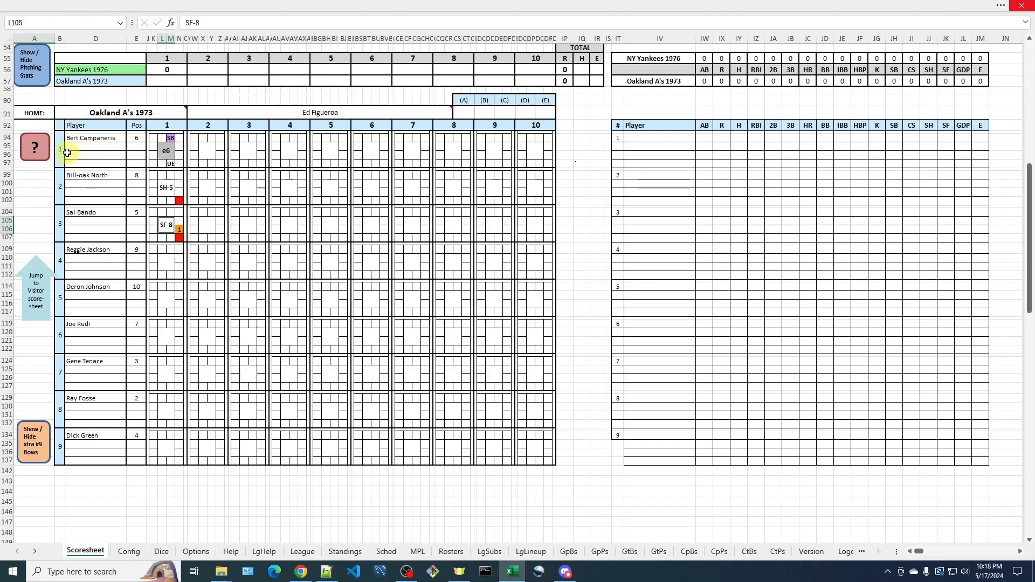
click(43, 154)
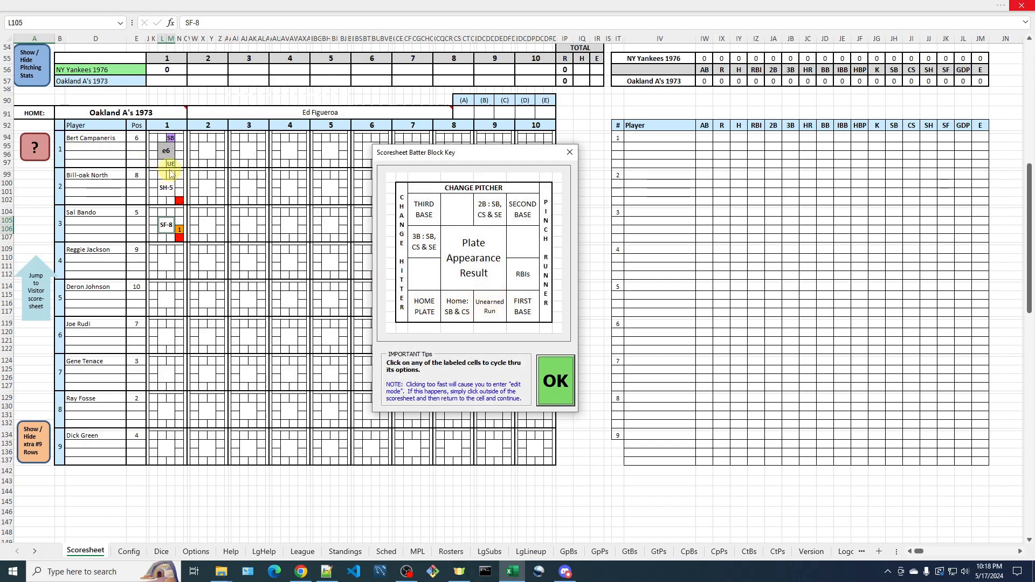
click(559, 390)
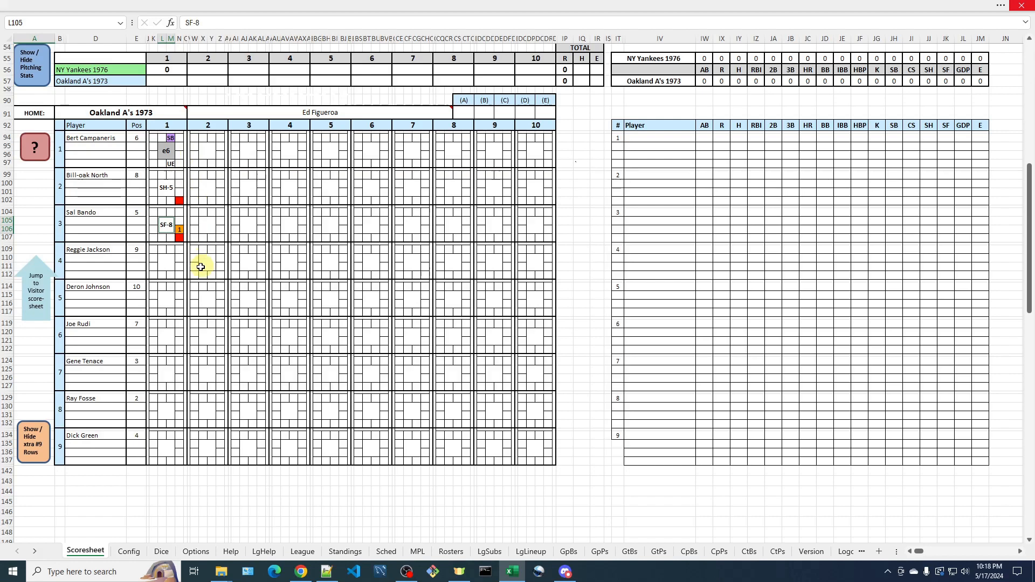
Record a home run for the home team's fourth batter in inning 1, and mark the run as unearned (UE).
click(173, 265)
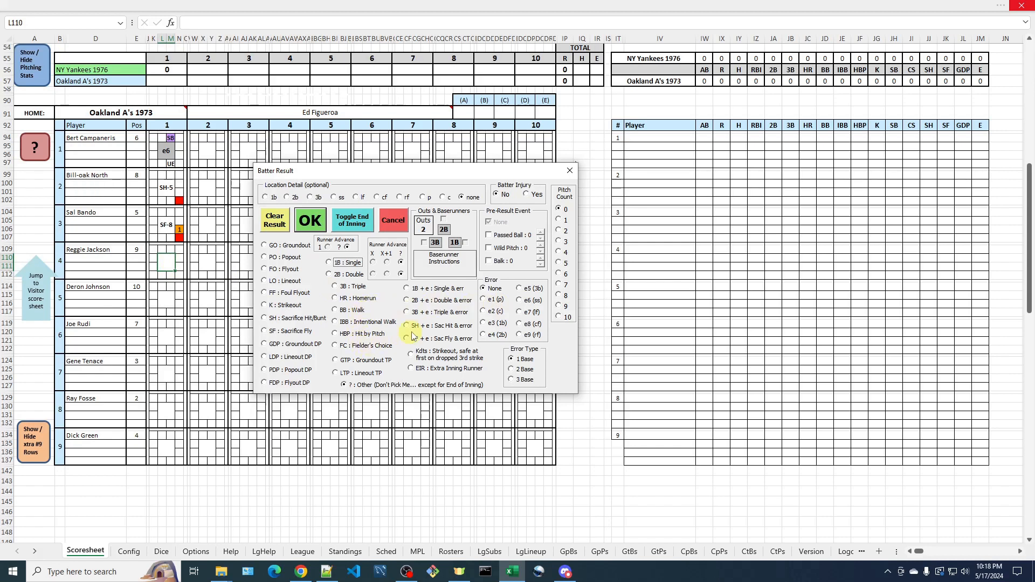
click(335, 299)
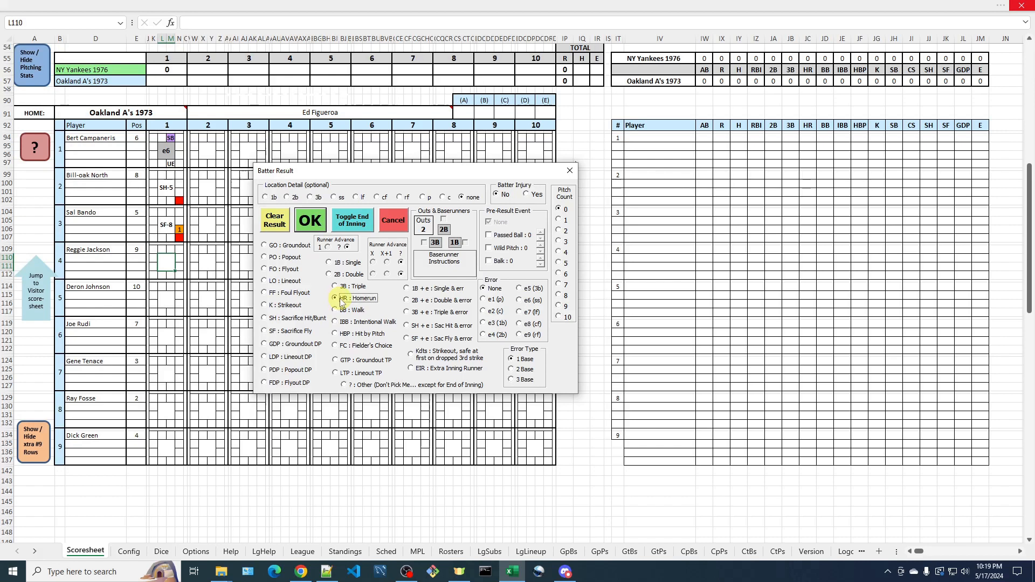
click(319, 226)
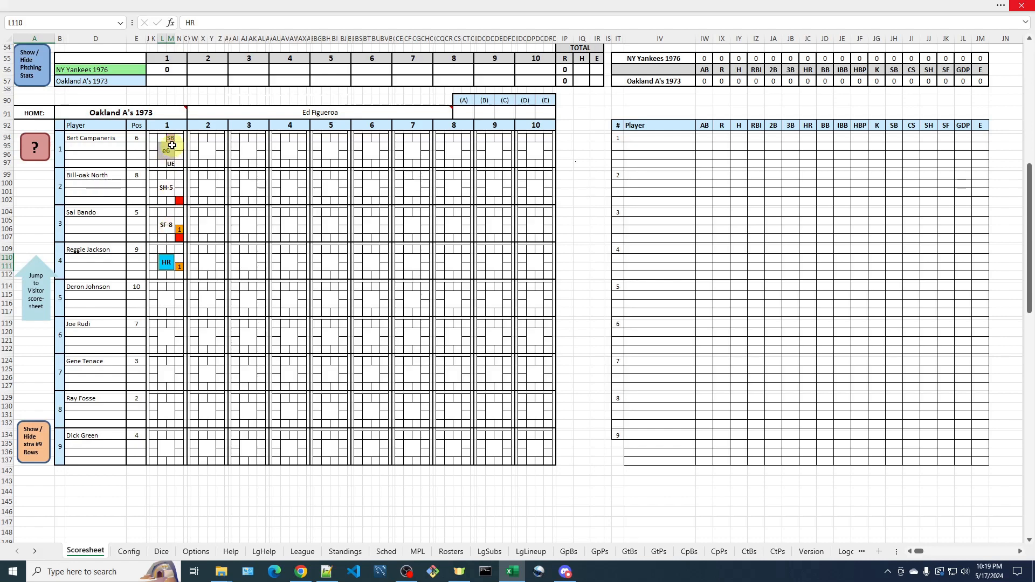
click(170, 275)
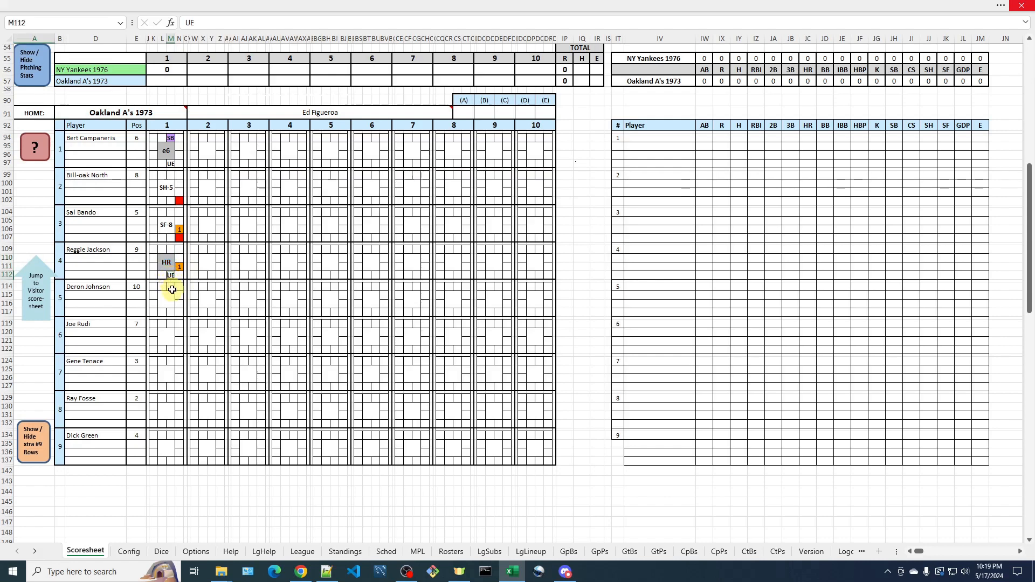
click(170, 276)
click(170, 275)
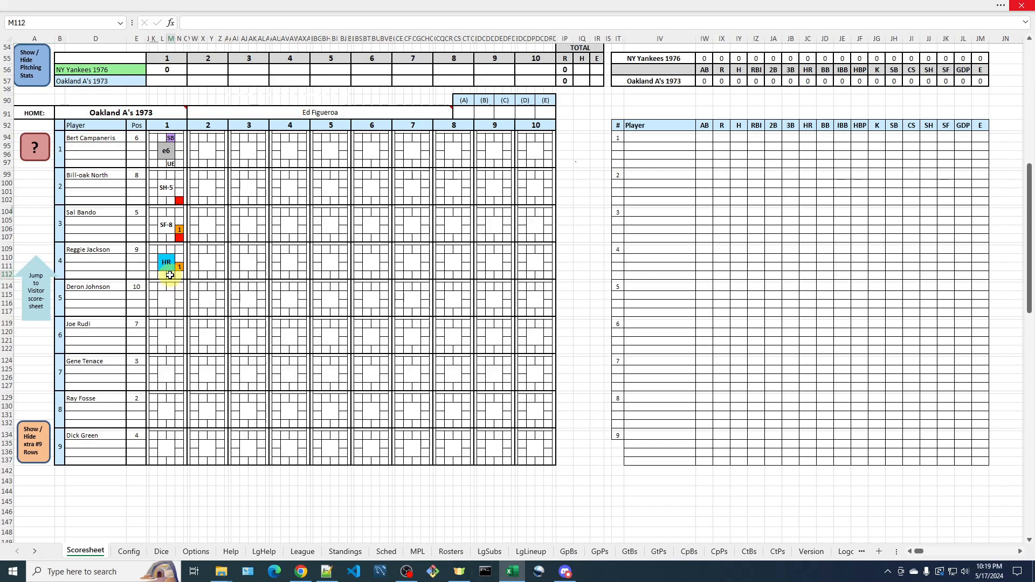
Record a strikeout for the home team's fifth batter in inning 1, and mark it as the end of the inning.
double_click(166, 303)
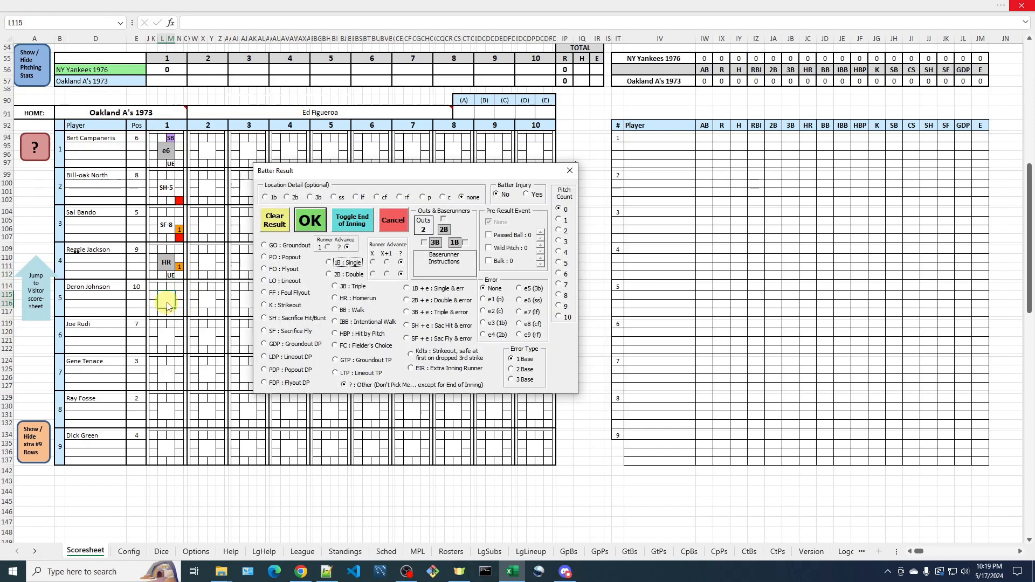
click(265, 306)
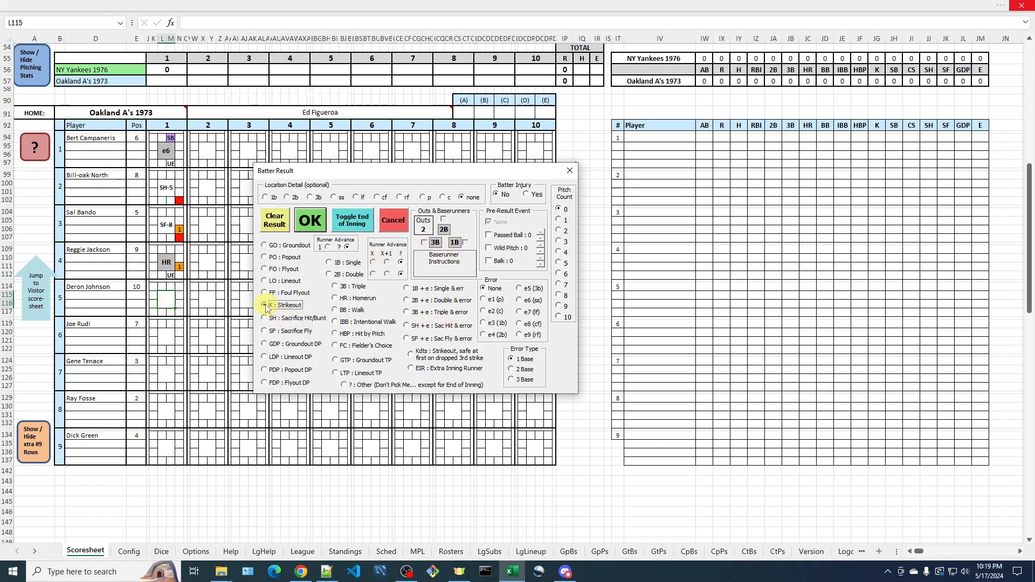
click(314, 221)
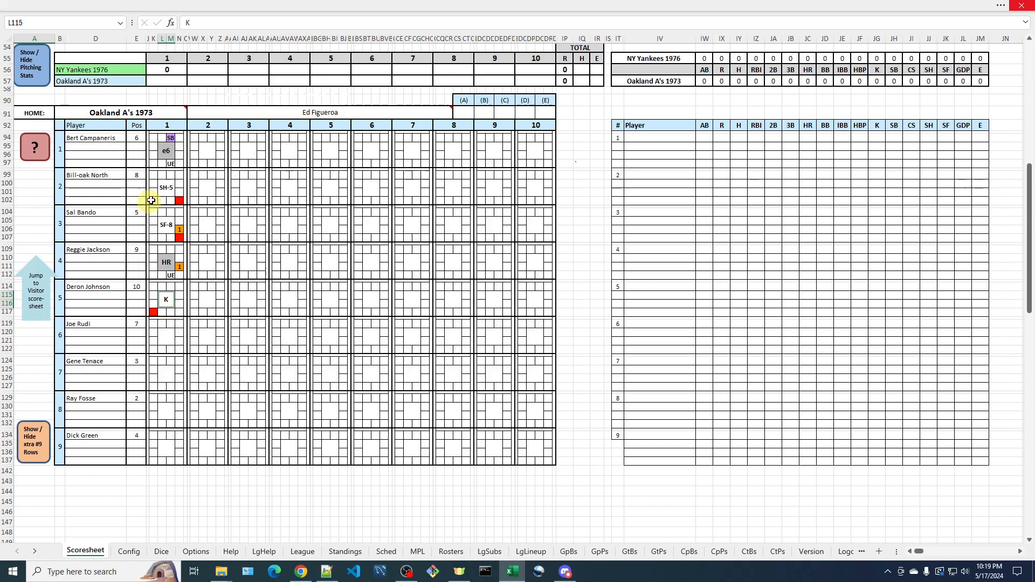
double_click(168, 302)
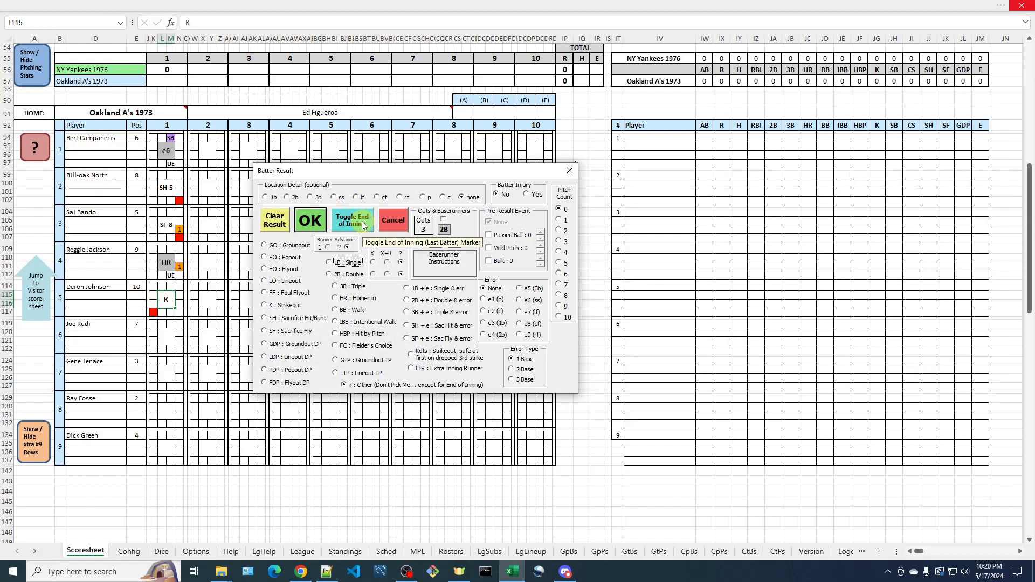
click(364, 225)
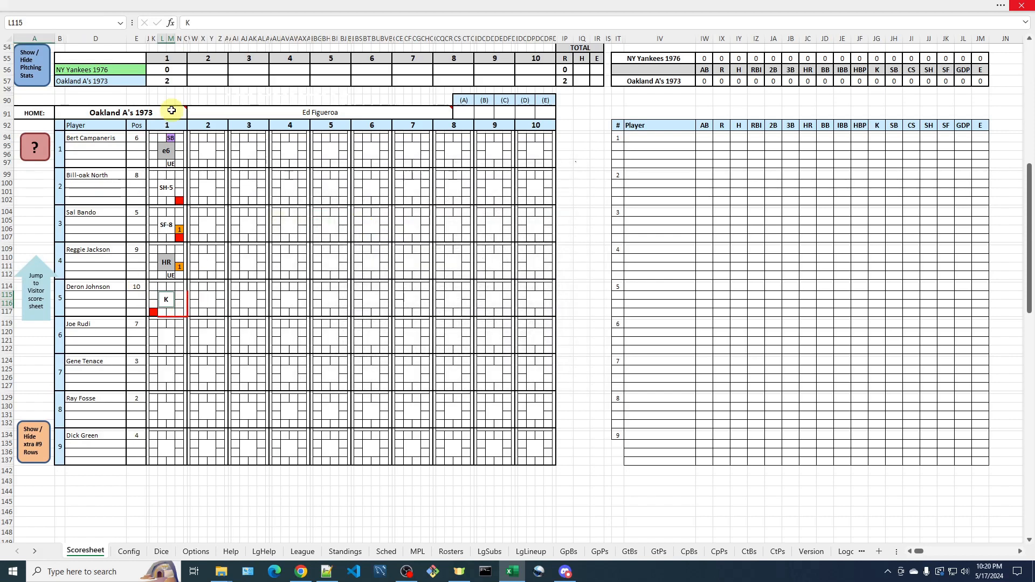
Remove the end-of-inning marker from the home team's fifth batter in inning 1 and set it again.
double_click(171, 306)
click(358, 225)
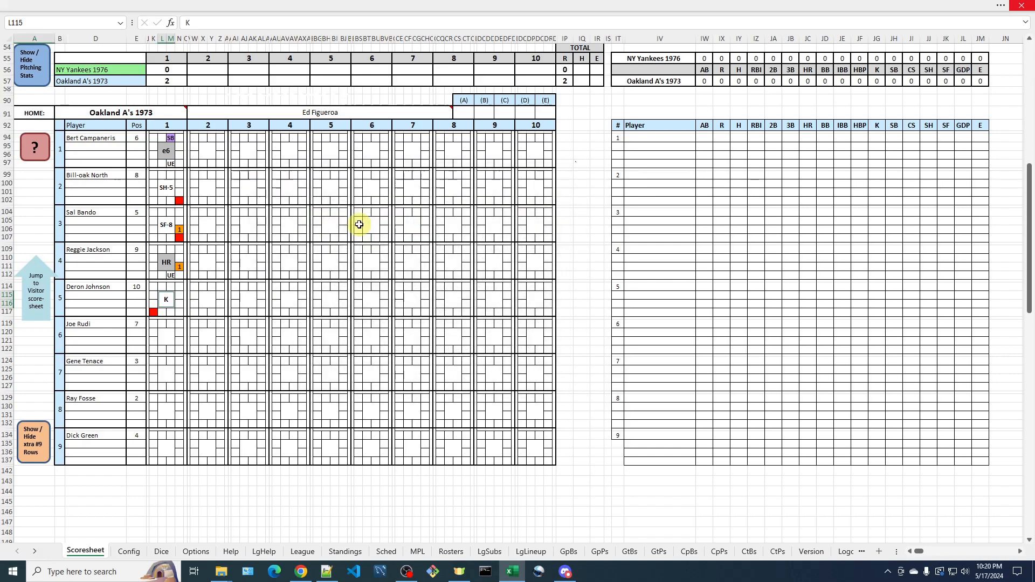
double_click(165, 300)
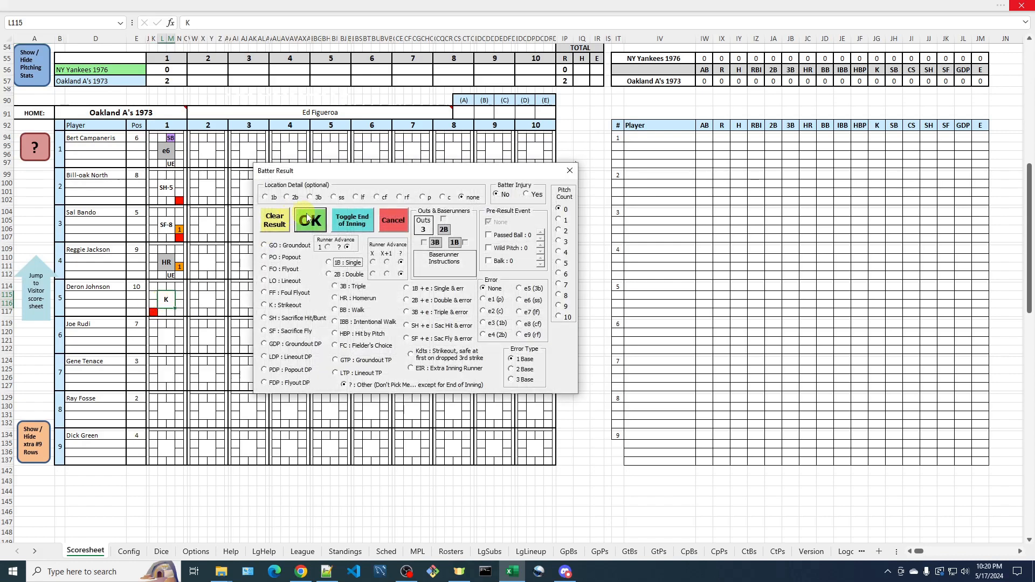
click(356, 227)
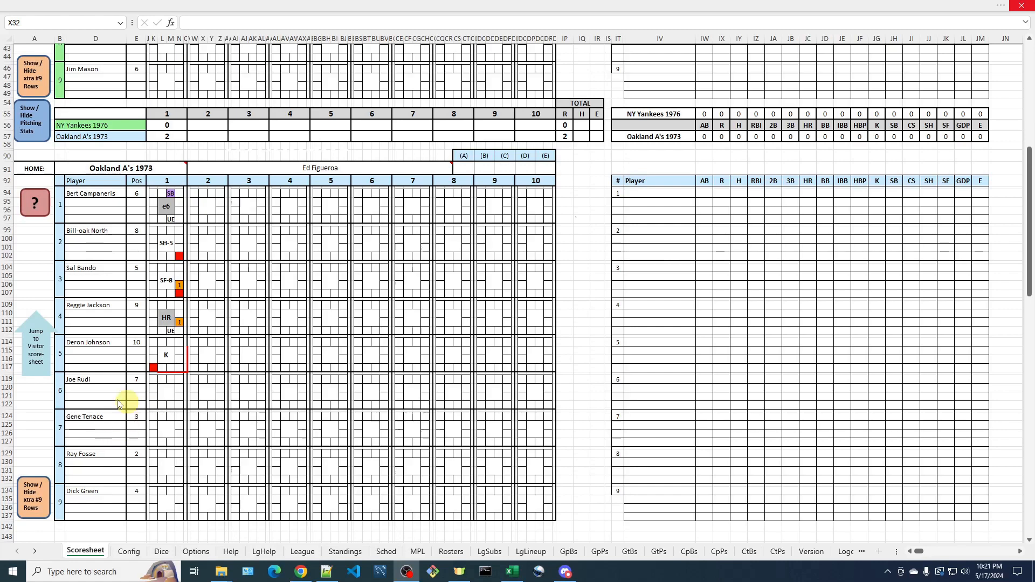
Go to the visitor scoresheet and record a single for the visiting team's sixth batter in inning 2.
click(35, 361)
click(35, 360)
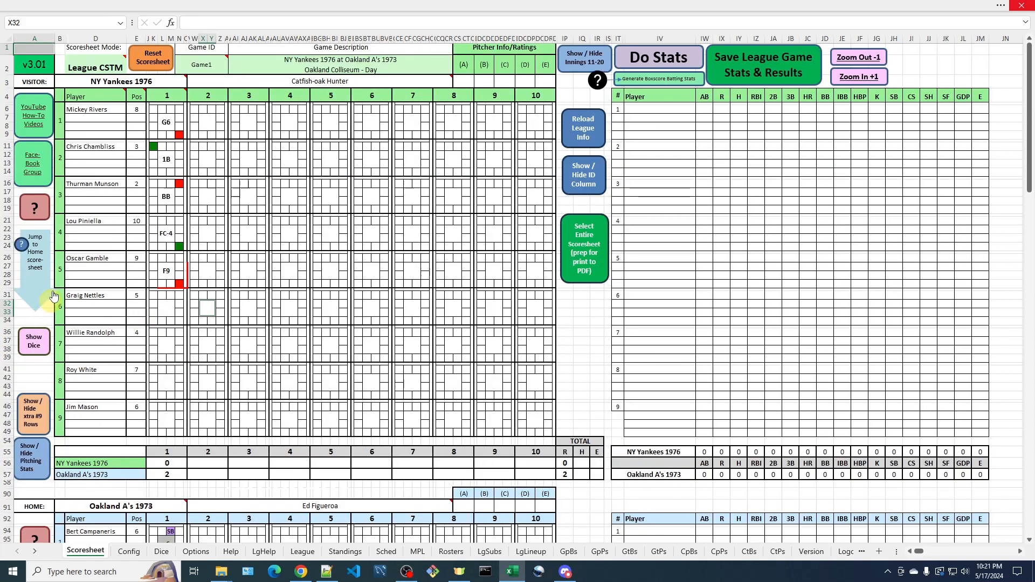
double_click(208, 309)
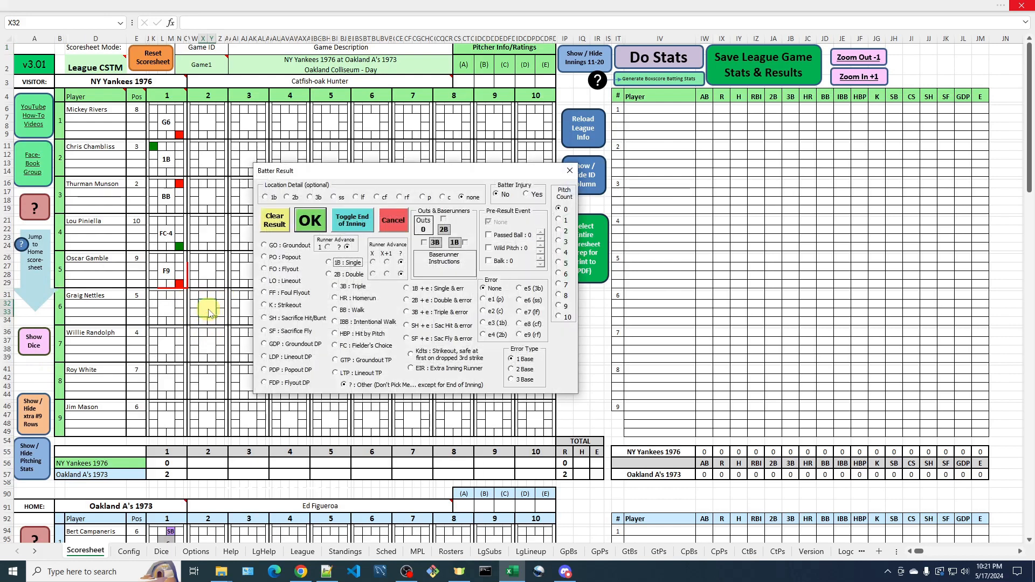
click(330, 263)
click(310, 221)
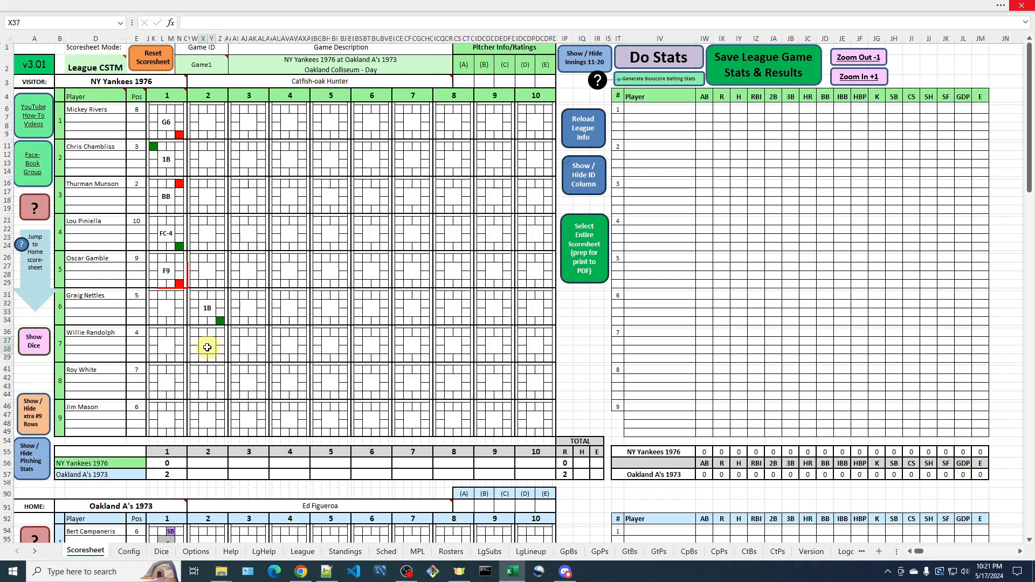
Record a groundout to the first baseman for the visiting team's seventh batter in inning 2.
click(208, 347)
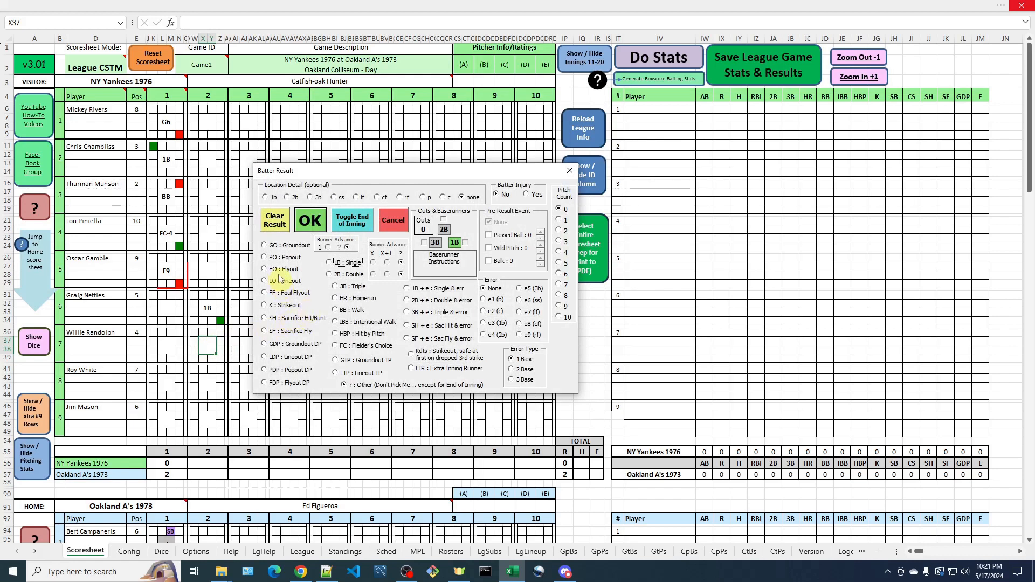
click(267, 246)
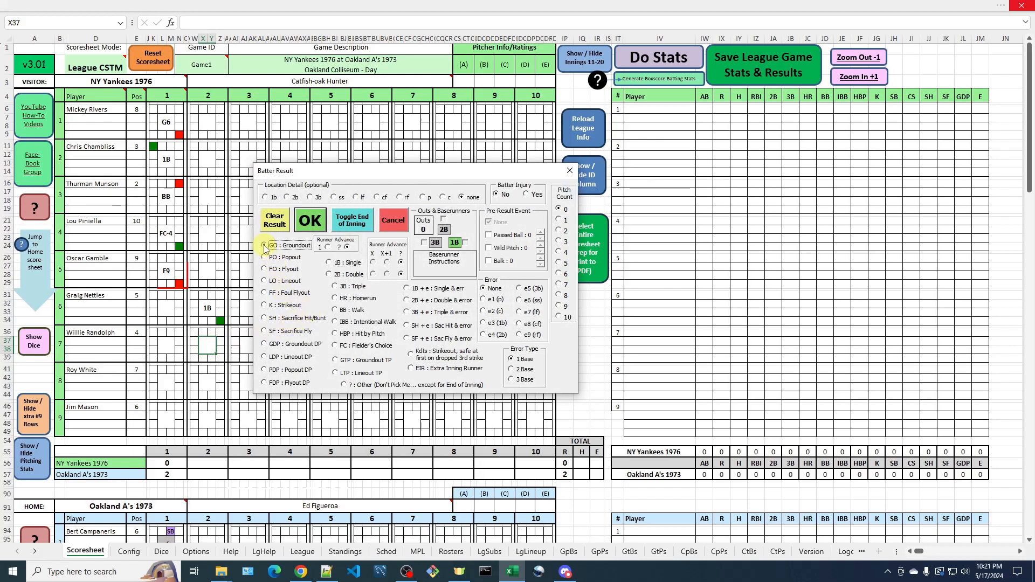
click(266, 198)
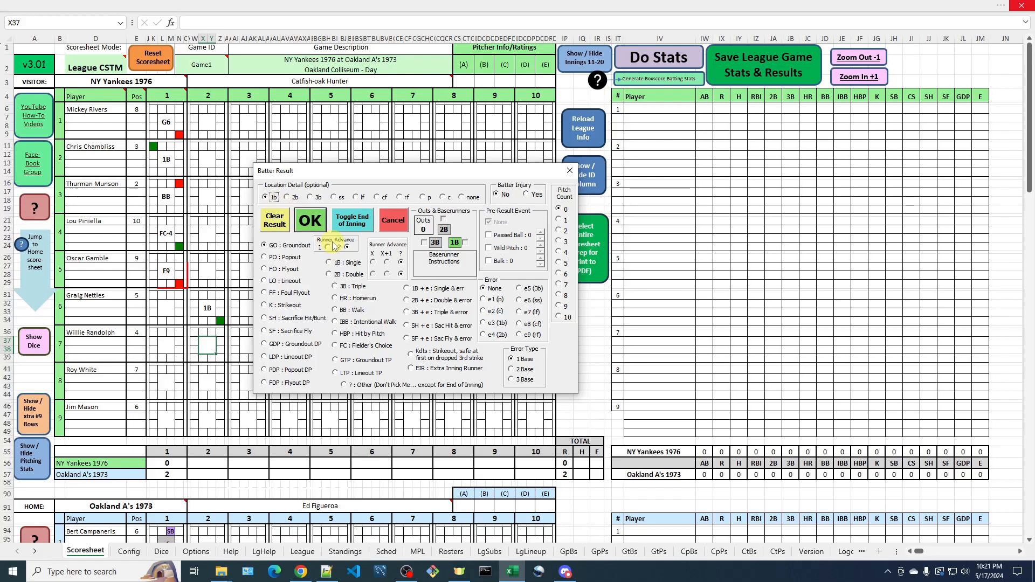
click(310, 221)
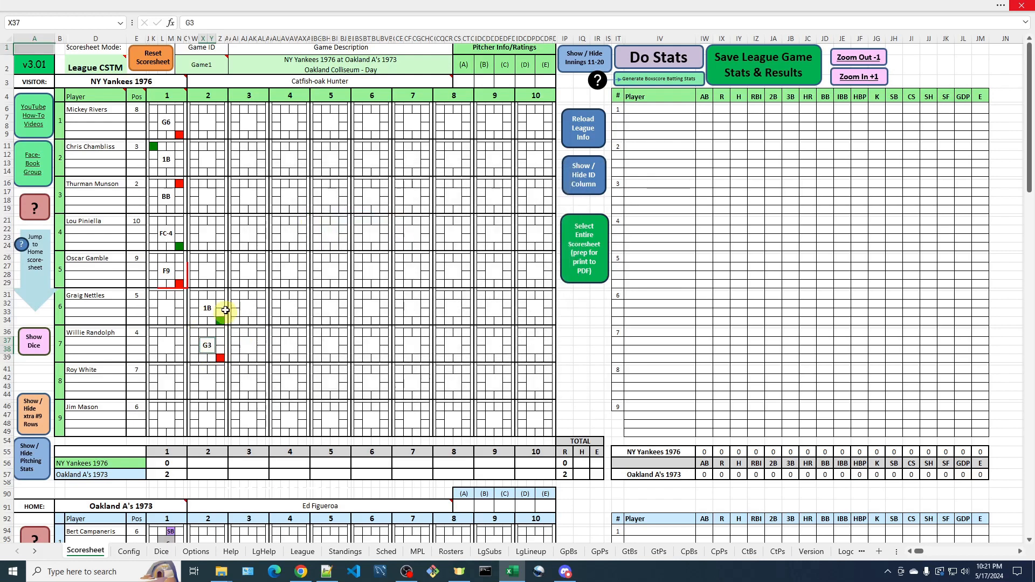
Set the visiting team's seventh batter in inning 2 to a groundout to the first baseman, advancing the runner from first to second.
double_click(208, 348)
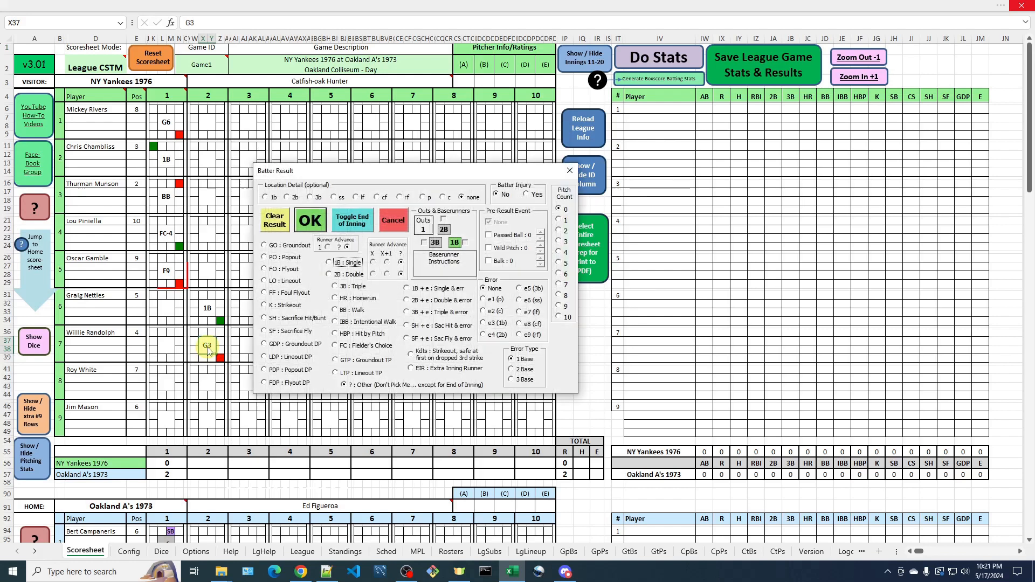
click(267, 246)
click(266, 198)
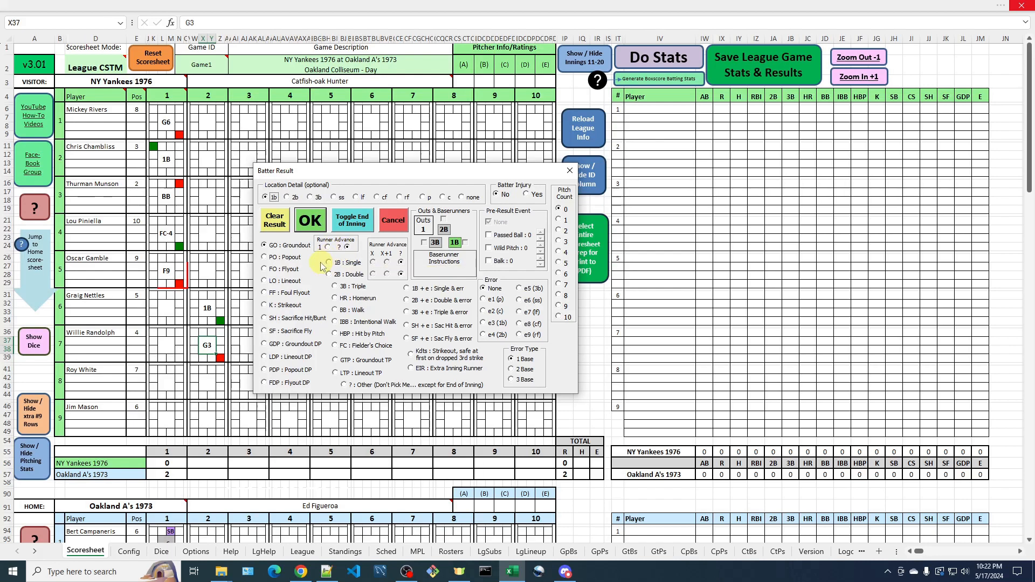
click(315, 225)
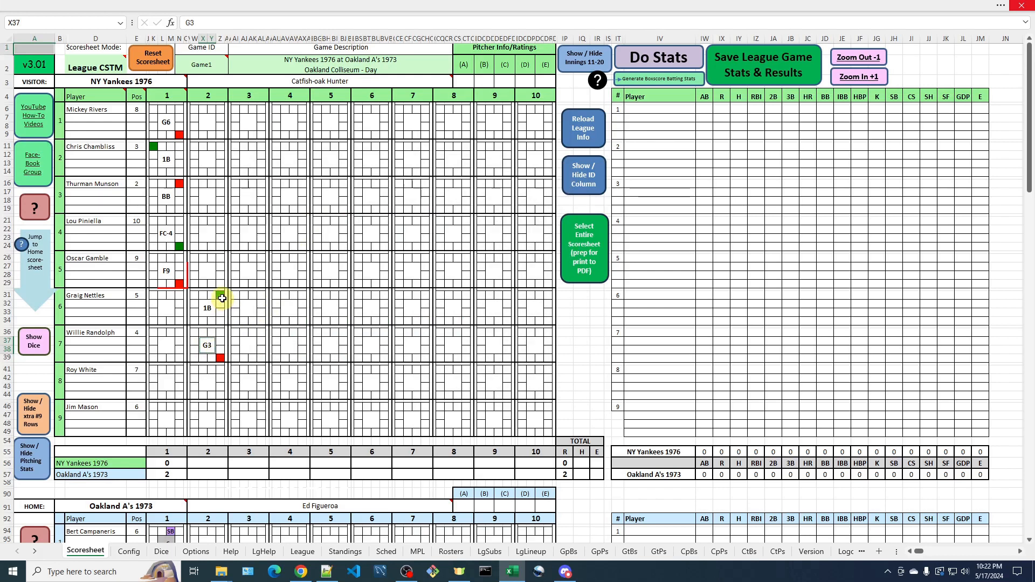
Record a hit by pitch (HBP) for the visiting team's eighth batter in inning 2.
click(208, 385)
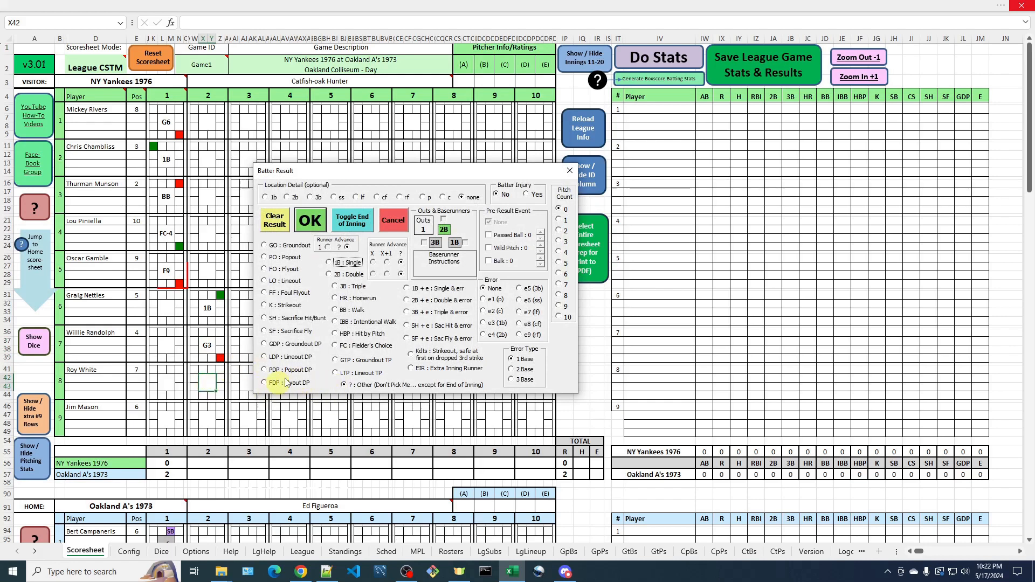
click(335, 334)
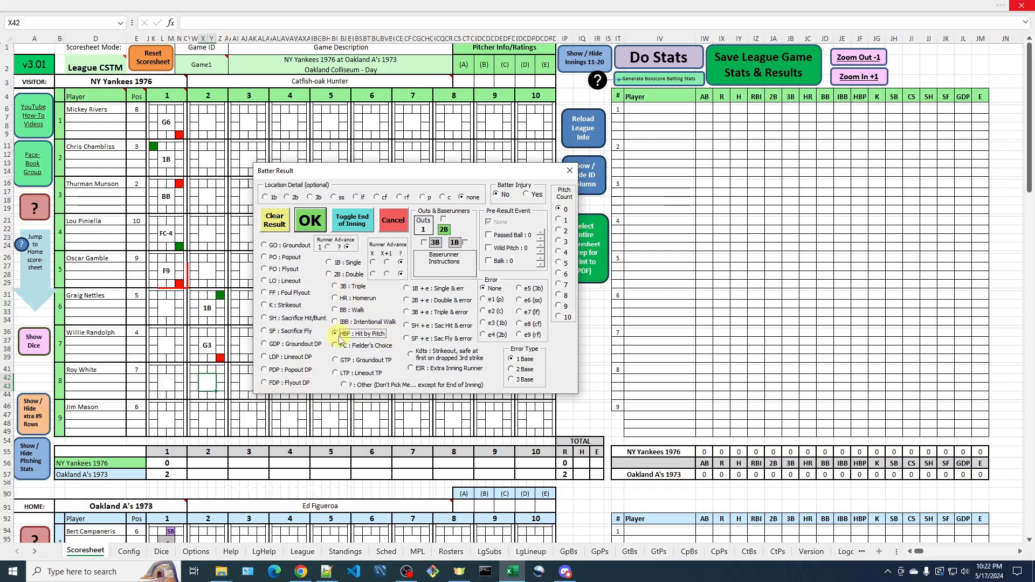
click(321, 225)
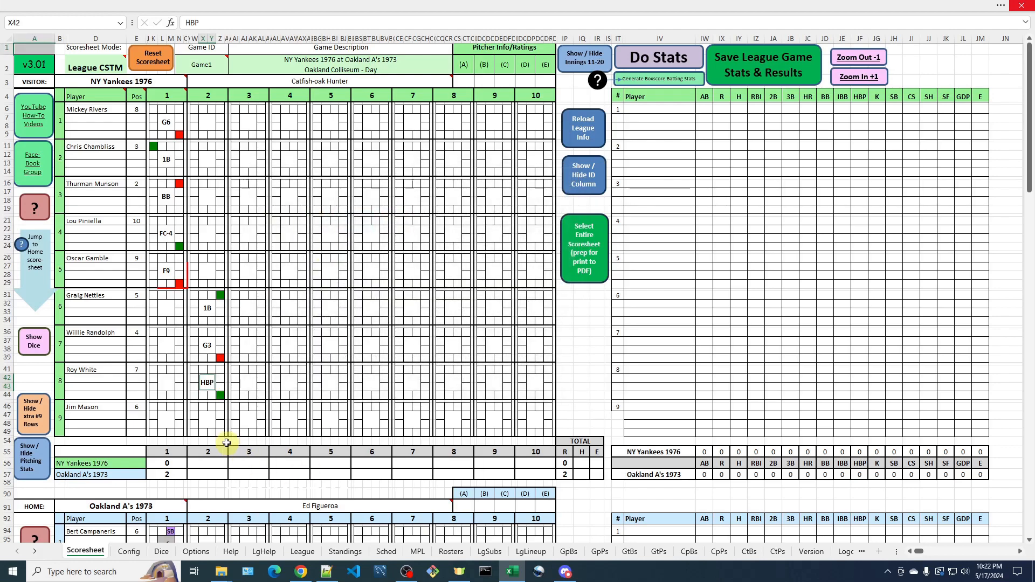
Record a groundout double play to the third baseman for the visiting team's ninth batter in inning 2 and mark the end of the inning.
click(207, 419)
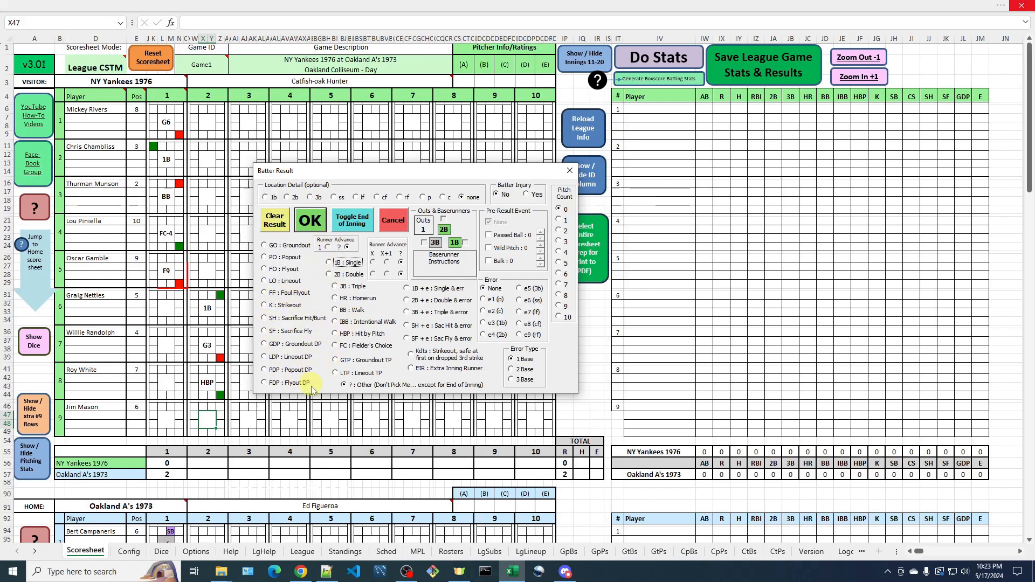
click(265, 345)
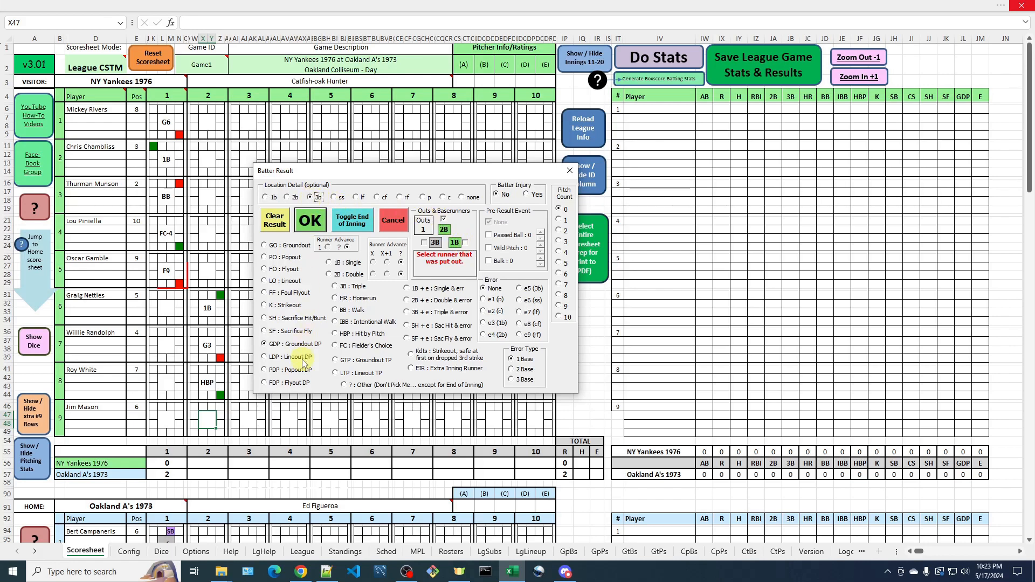
click(435, 243)
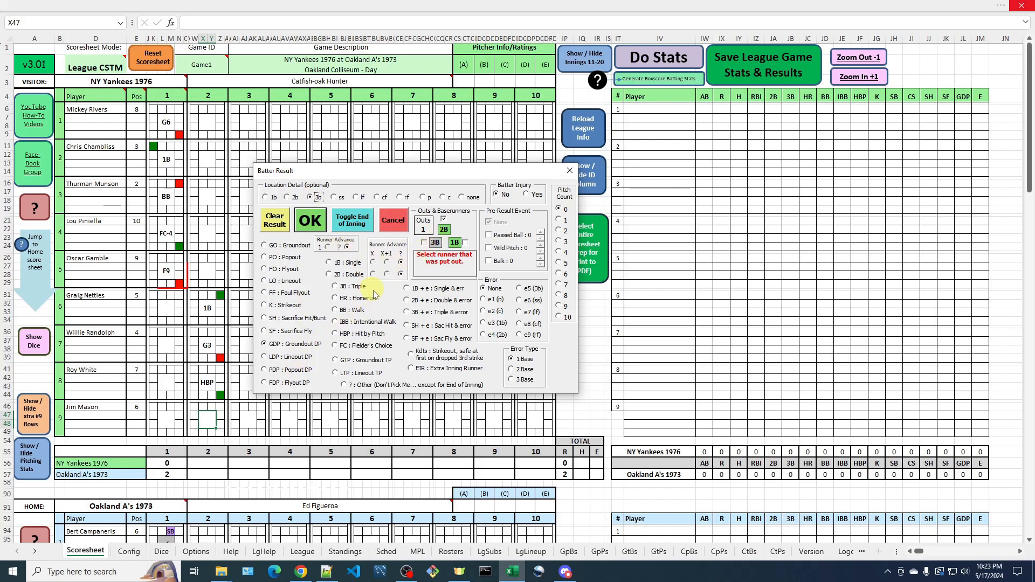
click(365, 227)
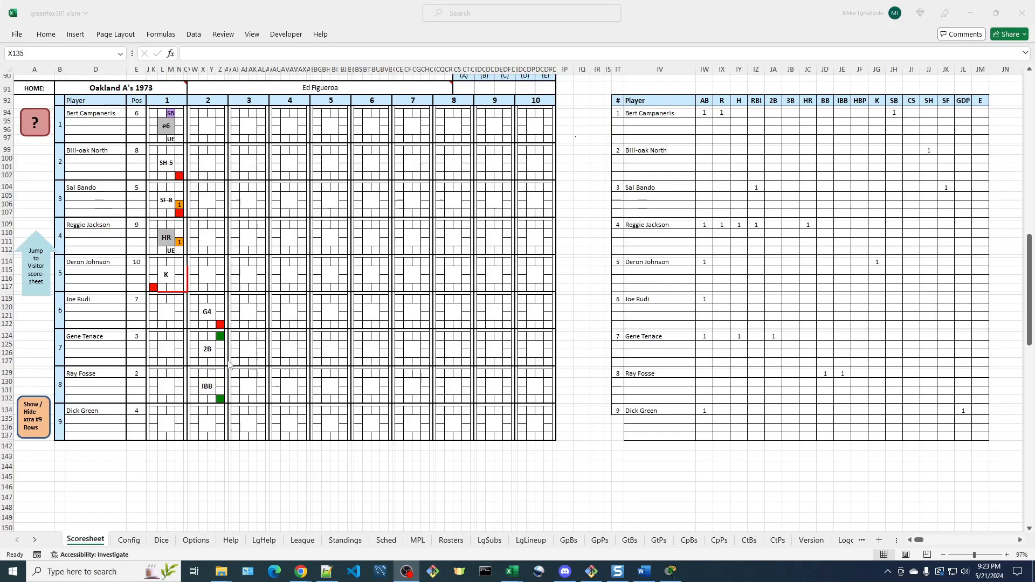
Record a single for the home team's ninth batter in inning 2.
double_click(209, 426)
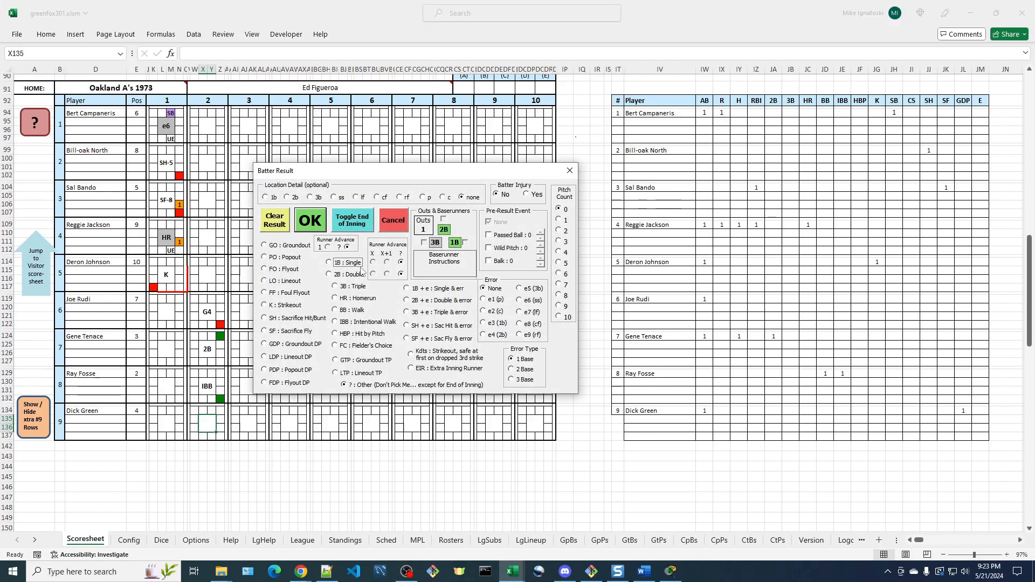
click(329, 263)
click(313, 224)
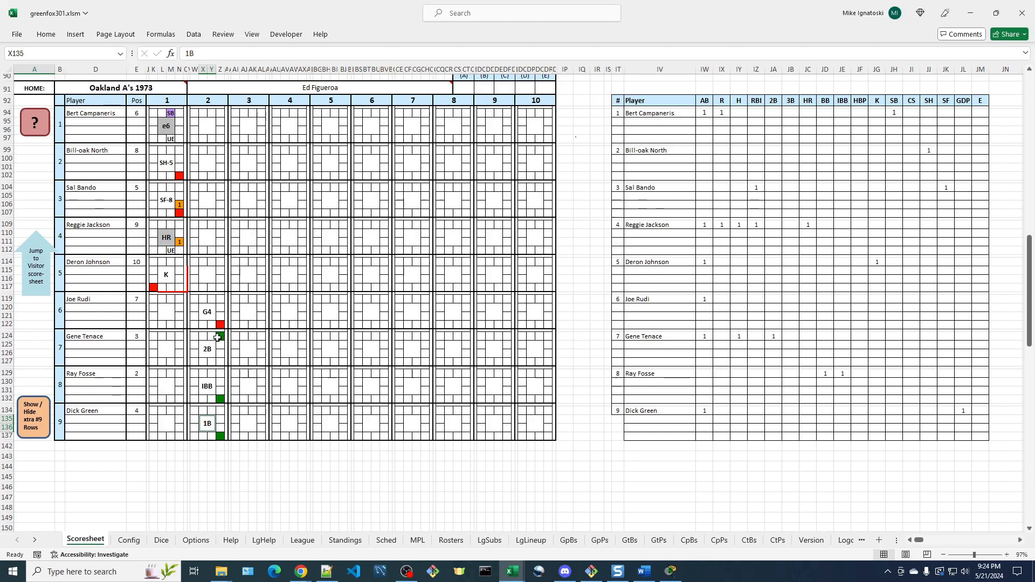
Mark the home team's seventh batter out at home plate in inning 2 and advance the eighth batter to second base.
click(196, 364)
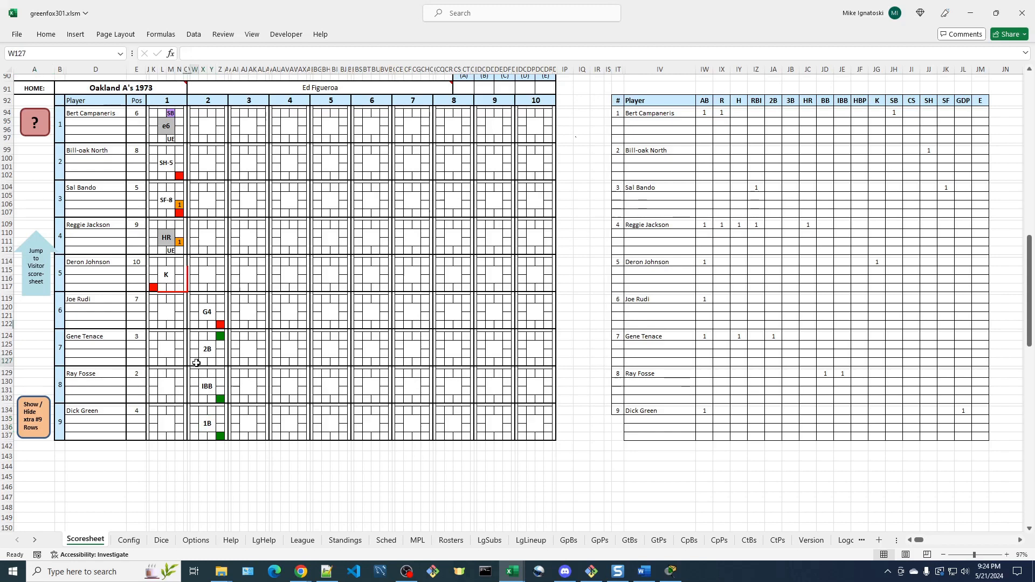
double_click(198, 363)
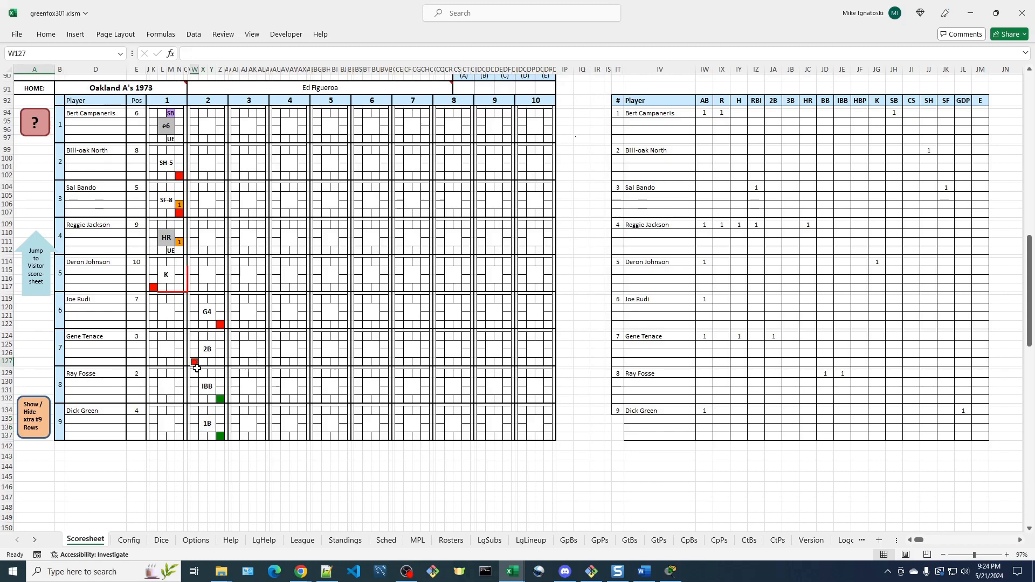
click(221, 375)
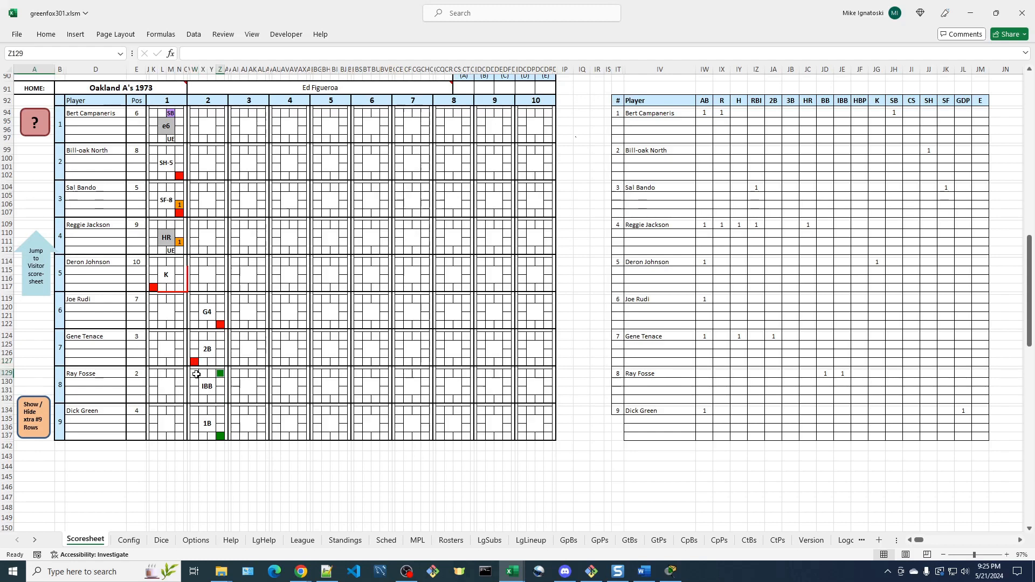
Put the home team's eighth batter back on first base in inning 2 and try to open the leadoff batter's result entry.
click(195, 374)
click(221, 373)
drag(223, 377, 225, 399)
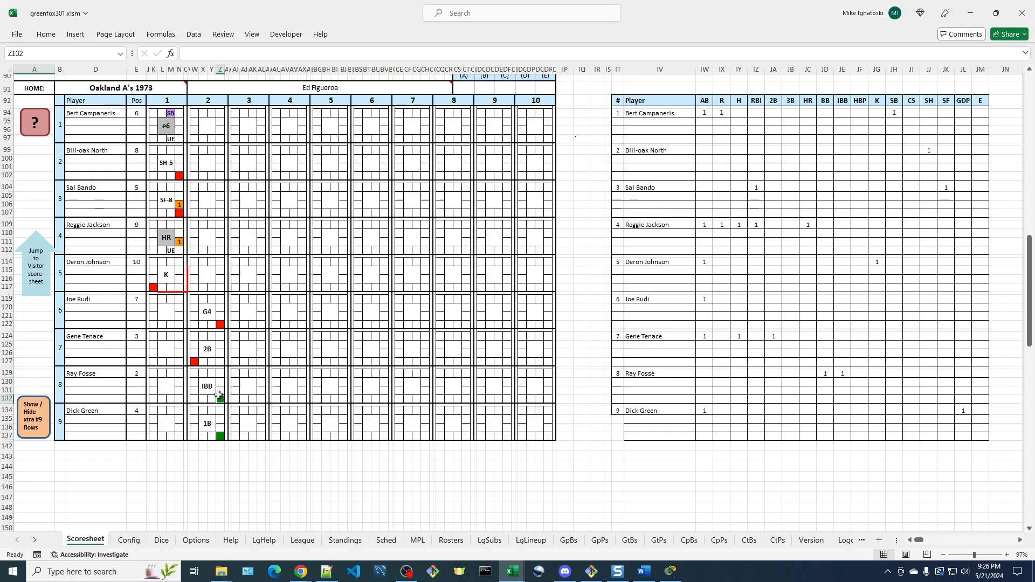
click(209, 127)
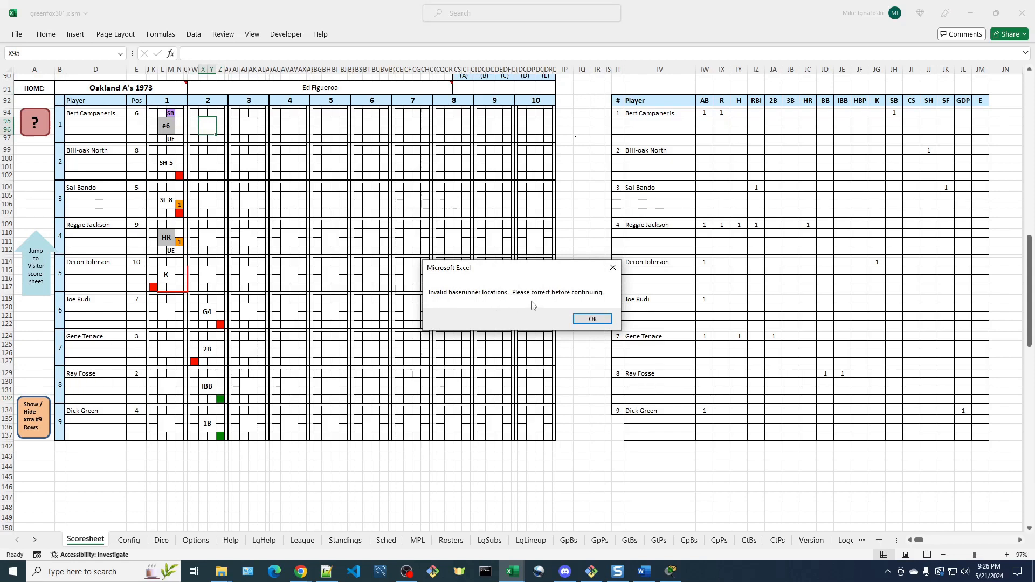
click(593, 319)
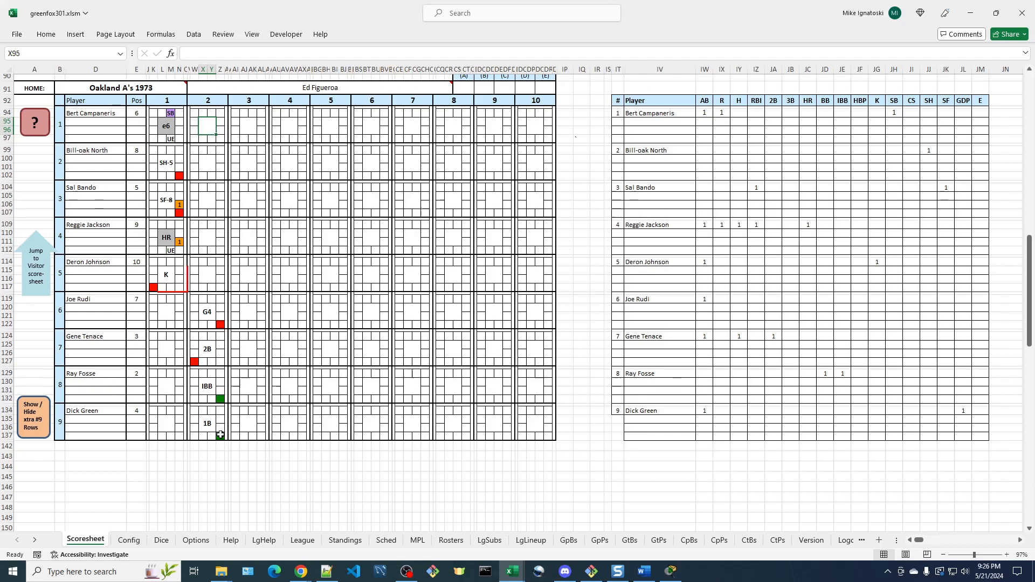
Place the home team's eighth batter on second base and record an inning-ending strikeout for the leadoff batter in inning 2.
click(221, 373)
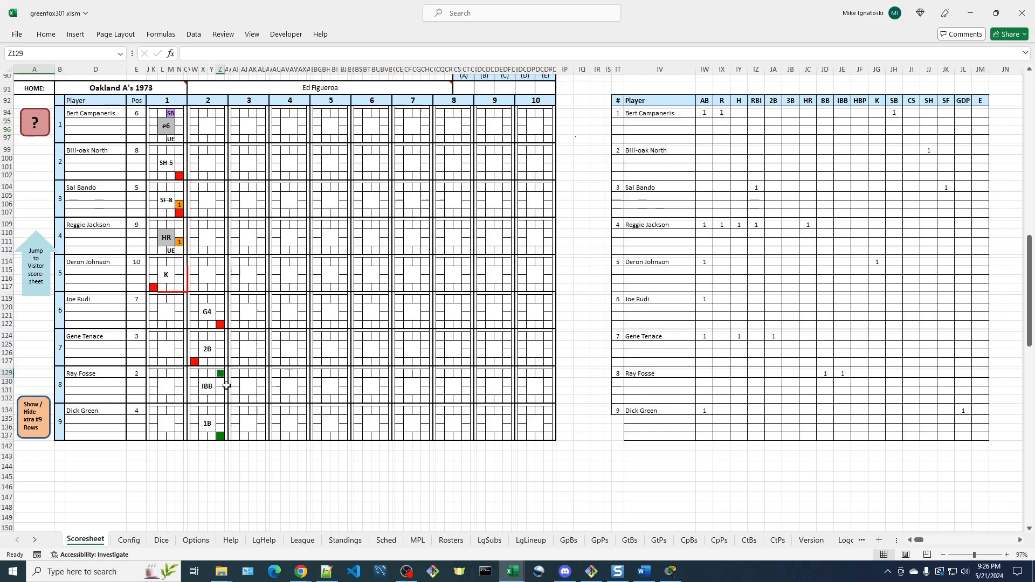
click(214, 130)
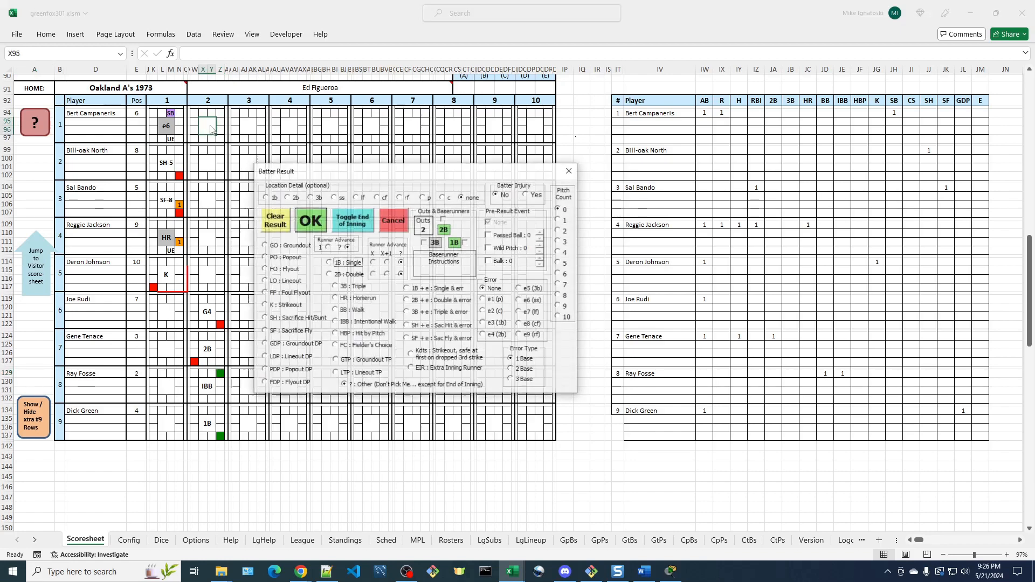
click(289, 308)
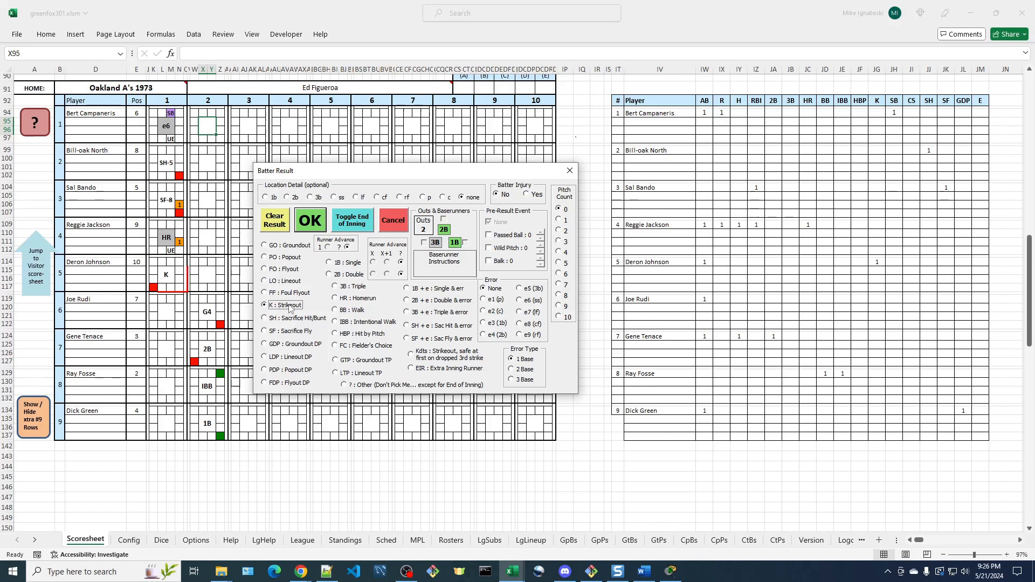
click(355, 226)
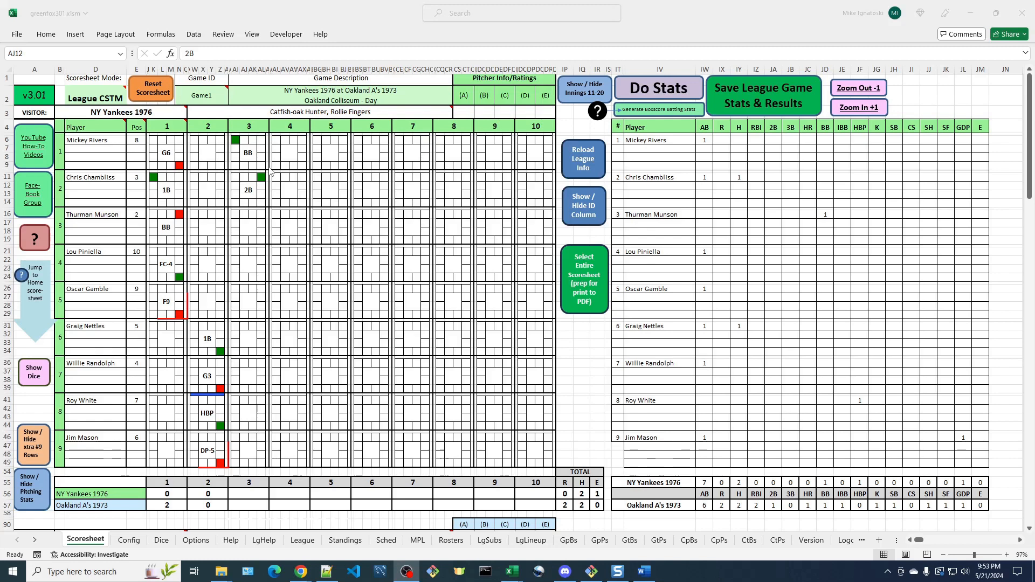
Record a flyout double play to left field for the visiting team's third batter in inning 3, with the runner on third doubled off.
click(249, 229)
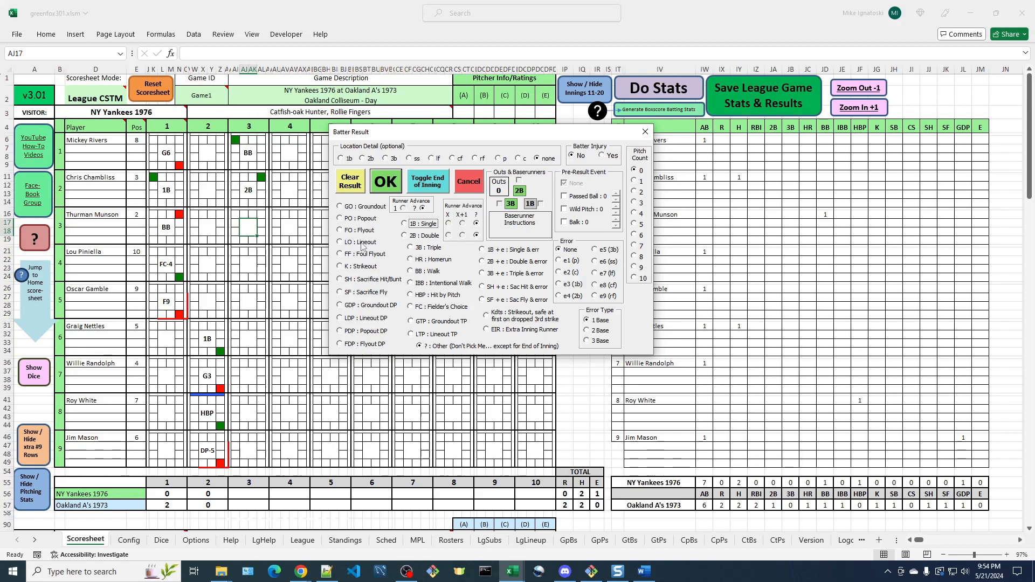
click(340, 345)
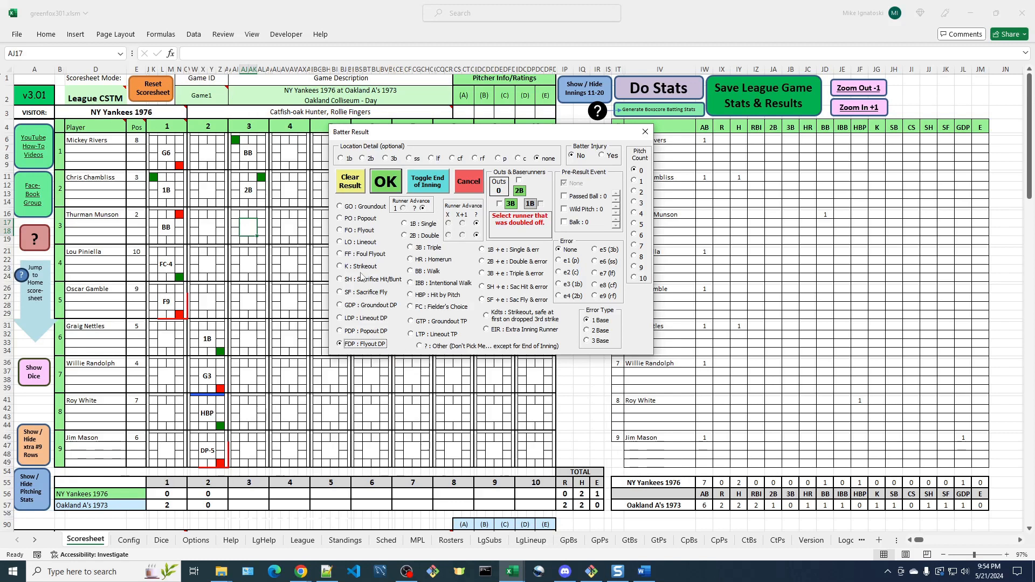
click(432, 158)
click(500, 205)
click(387, 183)
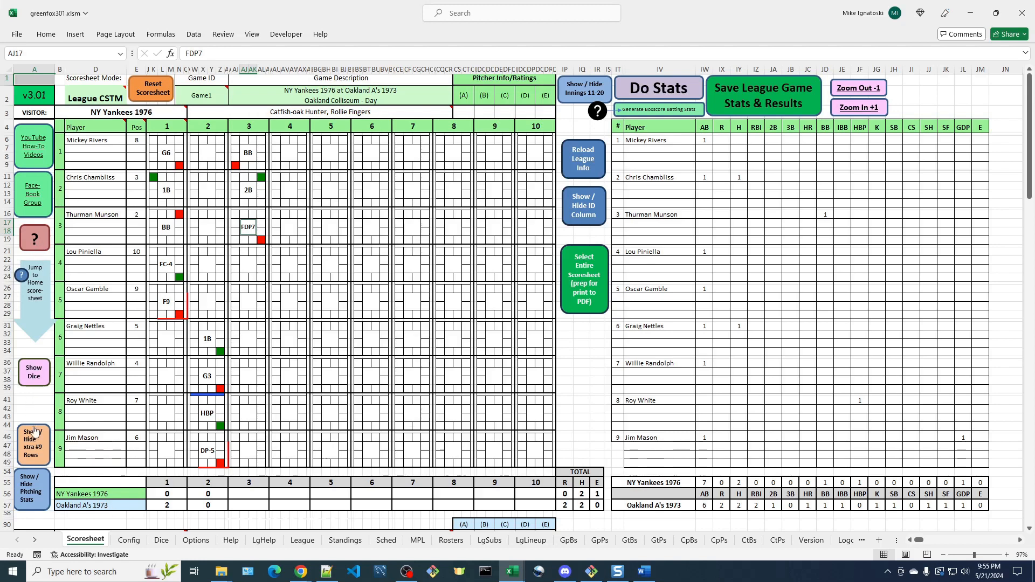
Consult the Help sheet's batter block explanations and mark the visiting team's second batter out at second base in inning 3.
click(235, 546)
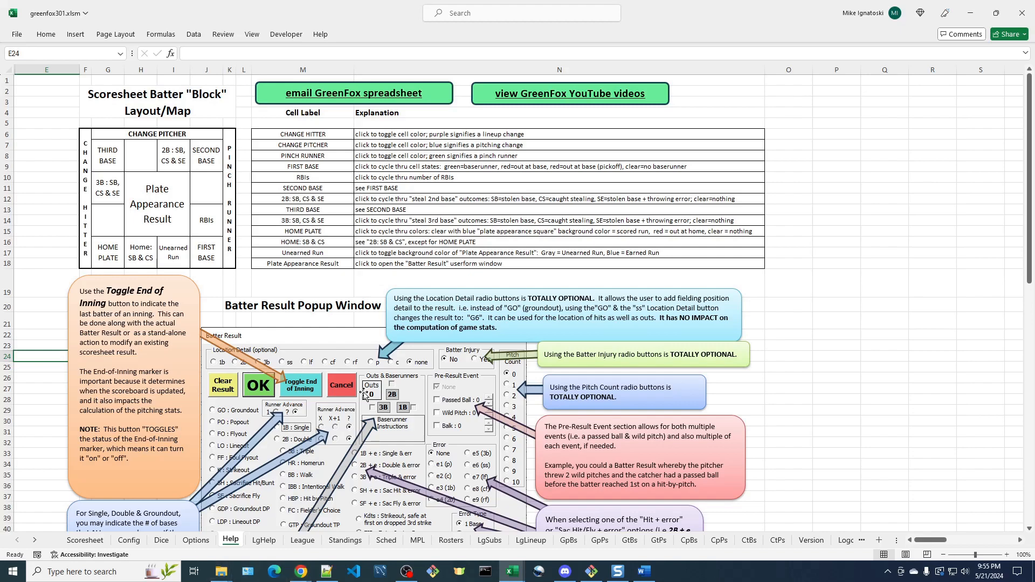
click(86, 540)
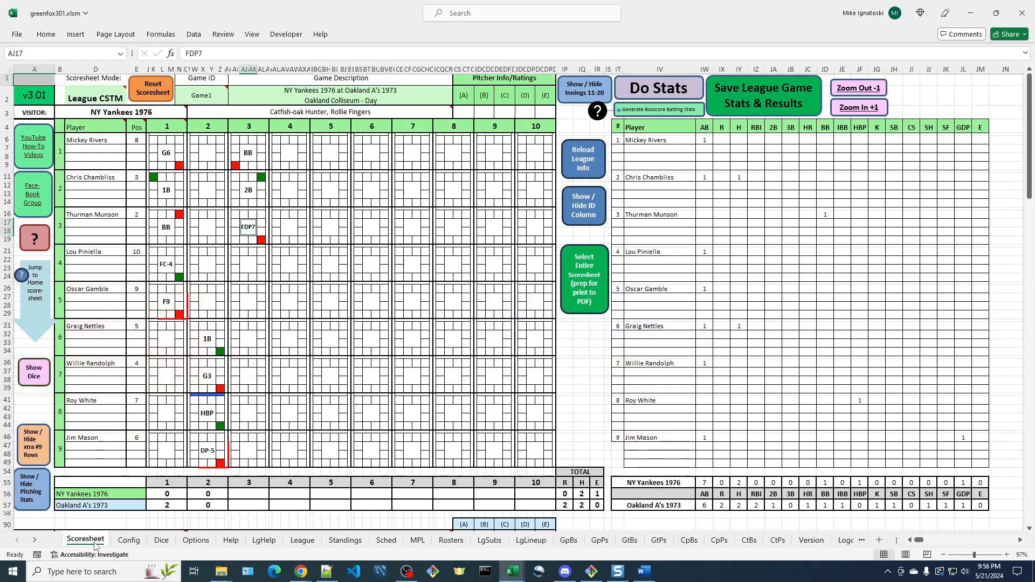
click(261, 177)
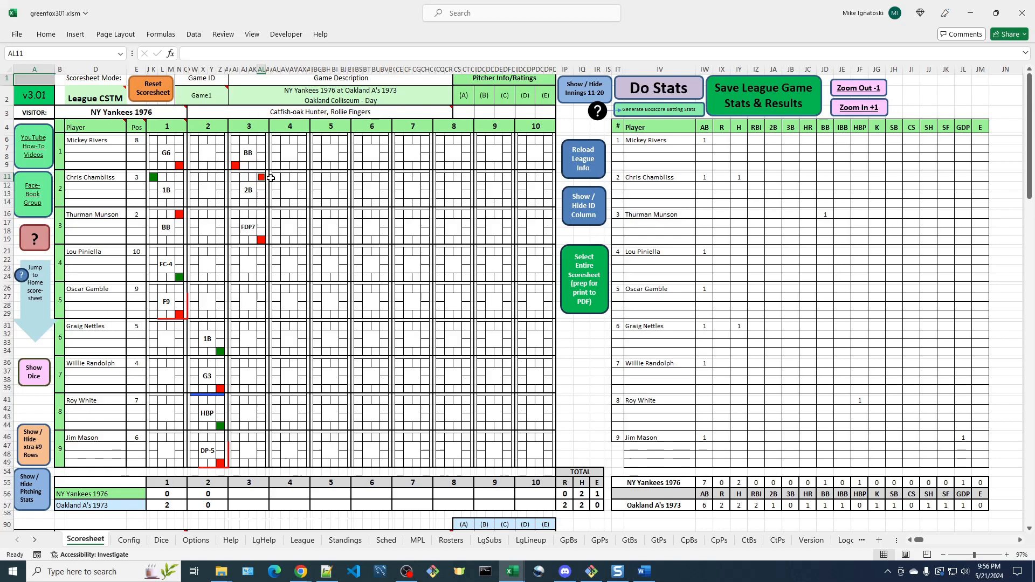
text(PK)
key(Return)
Set the end-of-inning marker on the visiting team's third batter in inning 3.
double_click(250, 228)
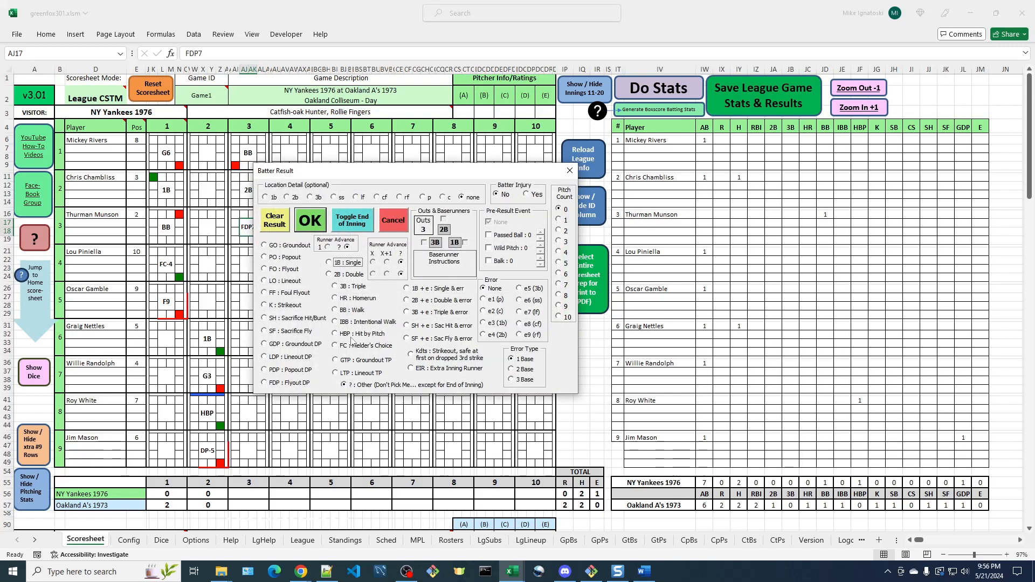
click(356, 227)
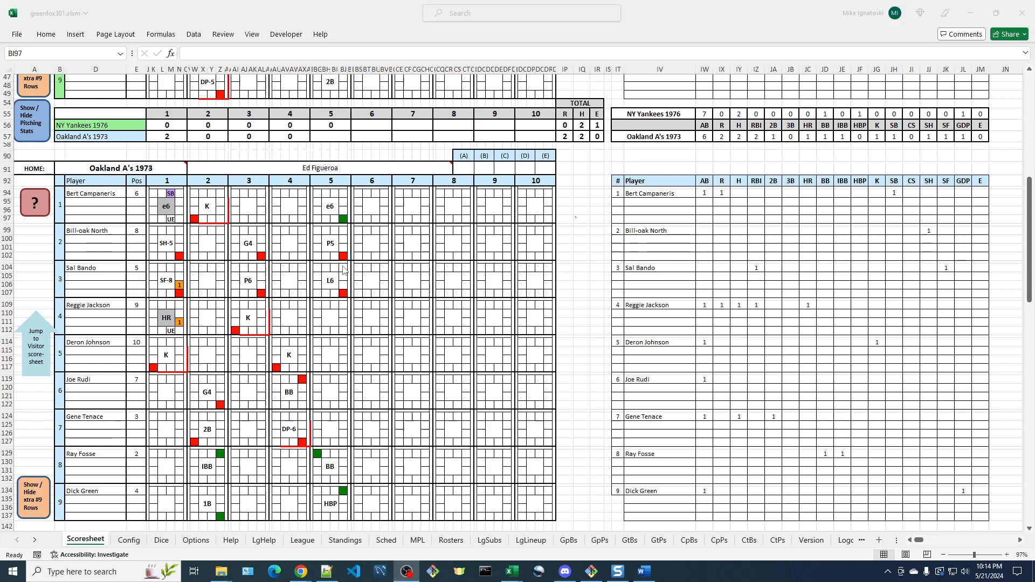
Record a home run for the home team's fourth batter in inning 5, acknowledging each scored run.
click(331, 320)
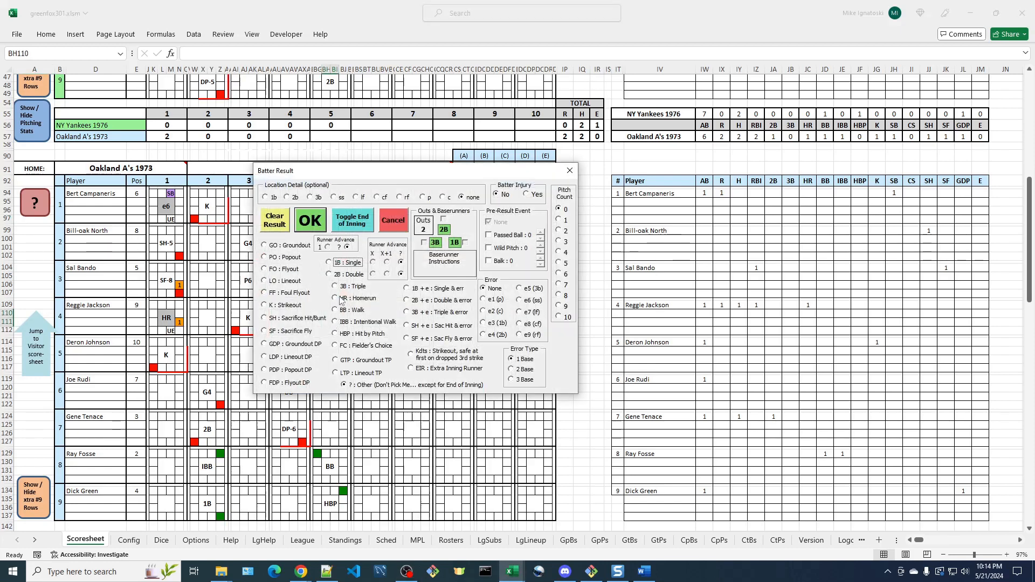
click(335, 299)
click(311, 221)
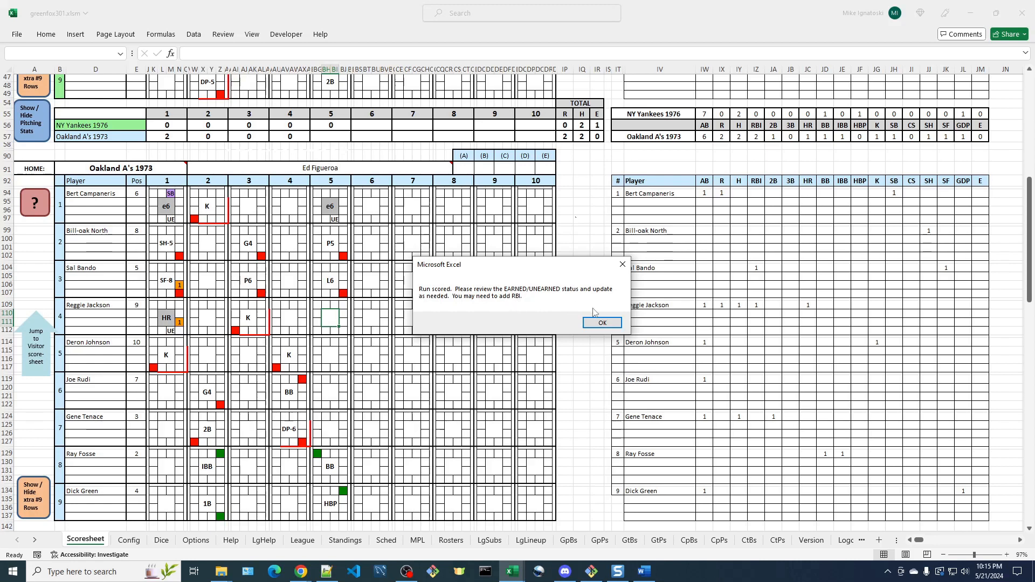
click(602, 323)
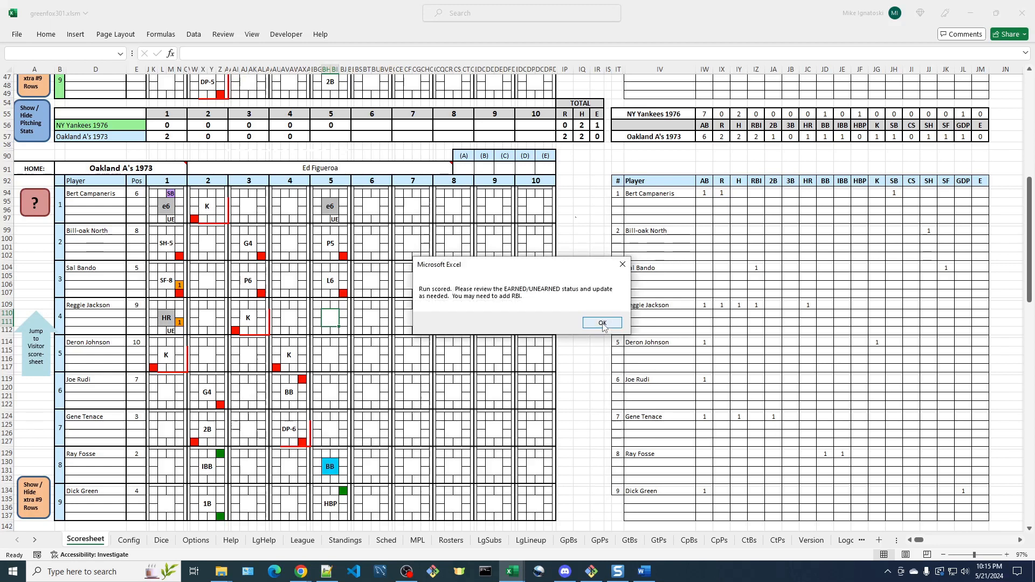
click(602, 323)
click(602, 324)
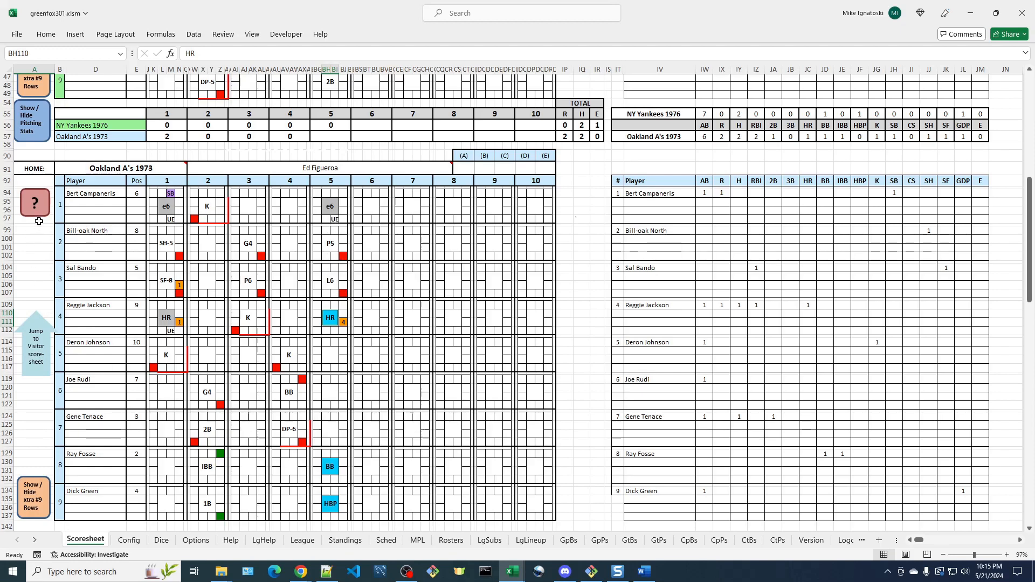
Consult the batter block key and mark the inning 5 runs of the home team's eighth, ninth and fourth batters as unearned (UE).
click(35, 204)
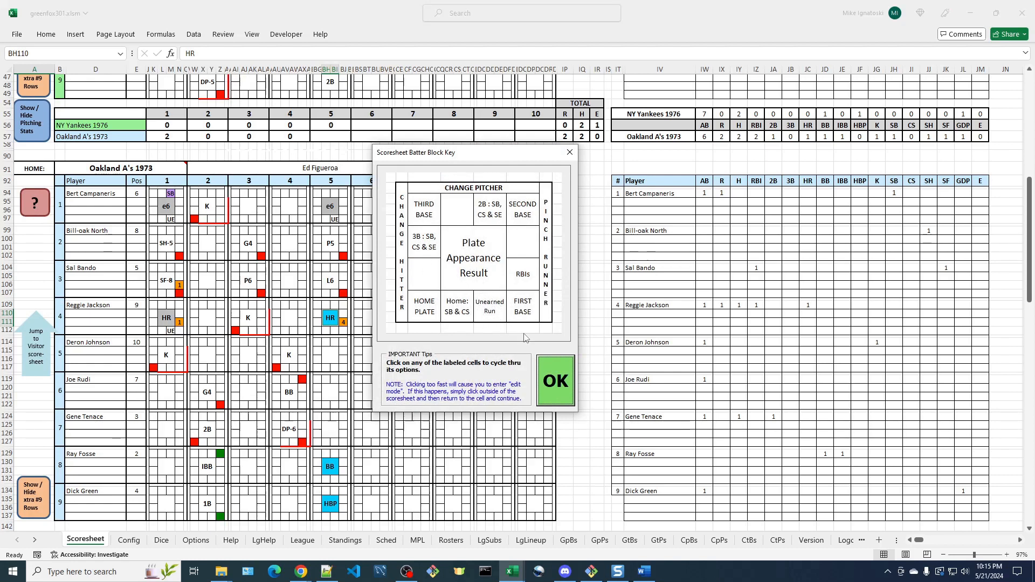
click(554, 377)
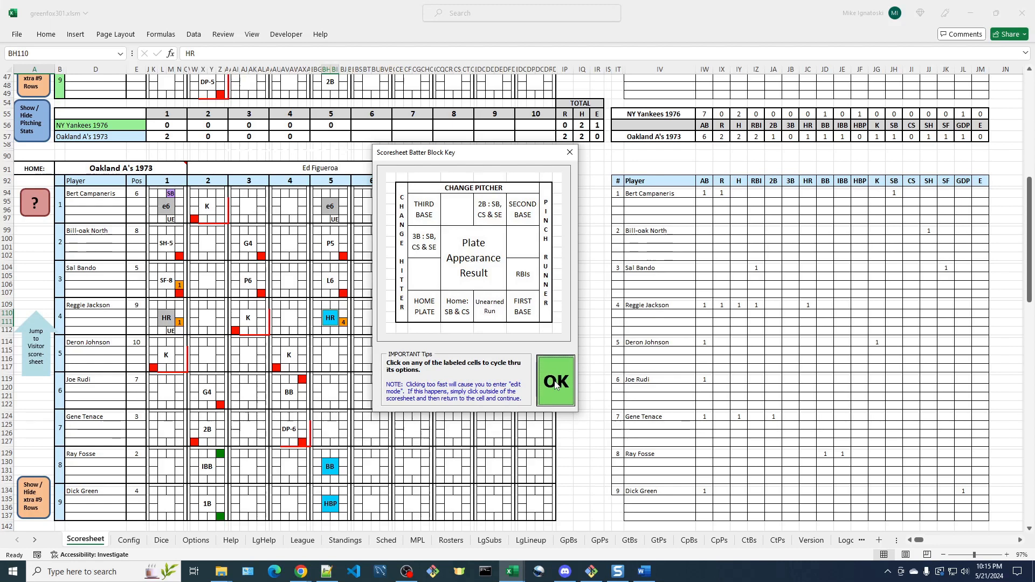
click(335, 480)
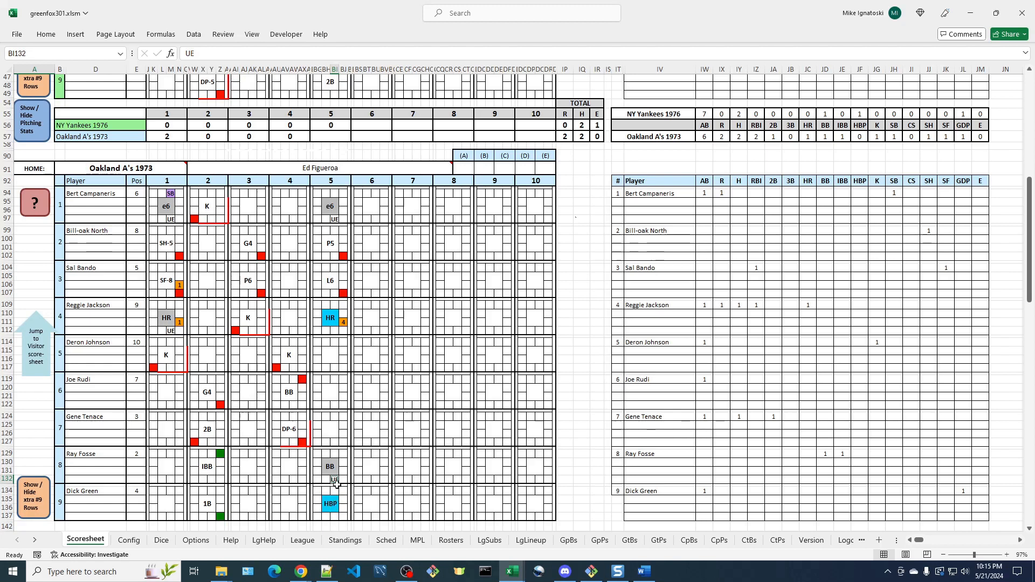
click(335, 517)
text(UE)
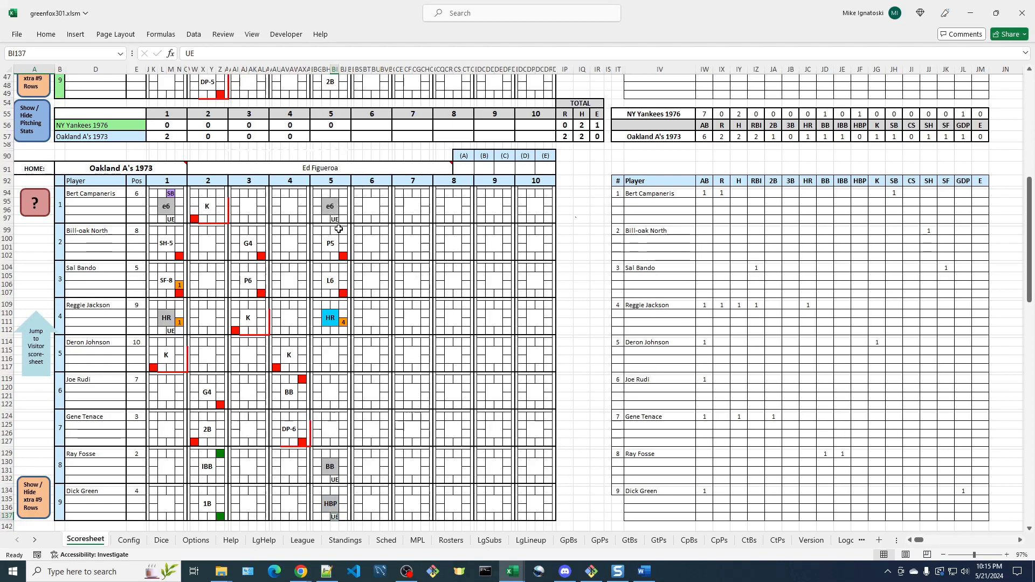
click(335, 330)
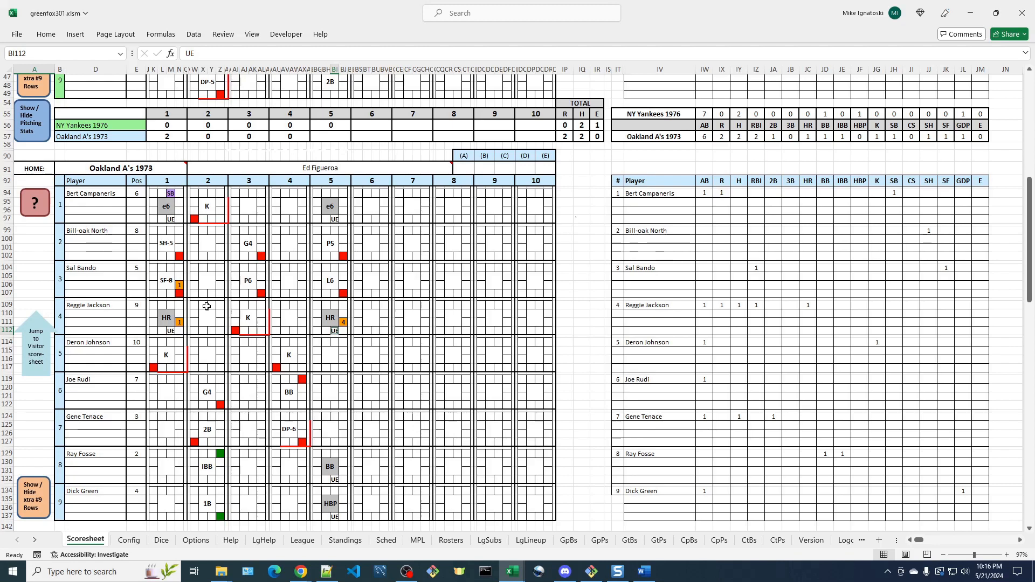
Consult the batter block key and bring in Dick Tidrow as relief pitcher after the home team's fourth batter in inning 5.
click(35, 208)
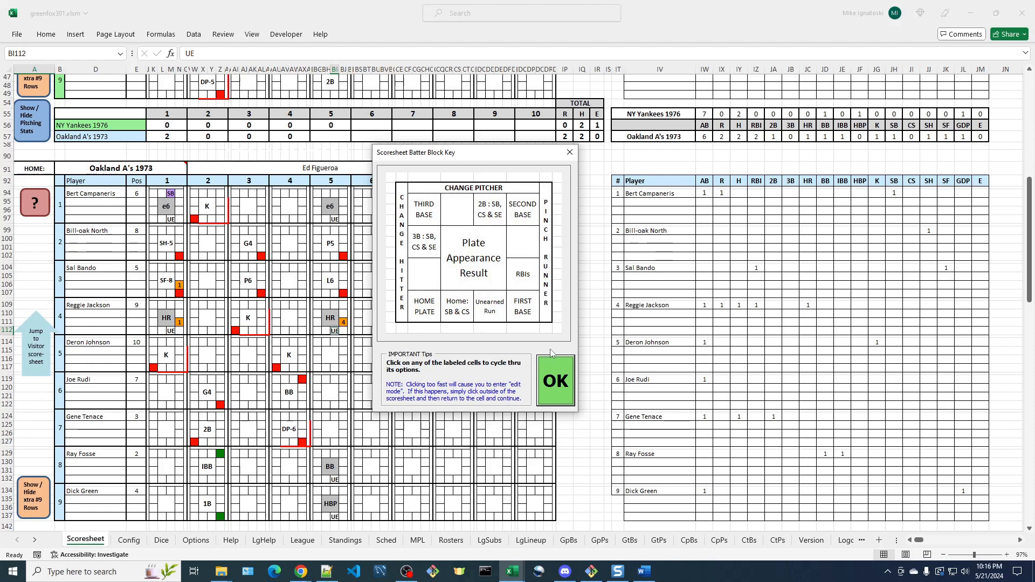
click(556, 367)
click(326, 336)
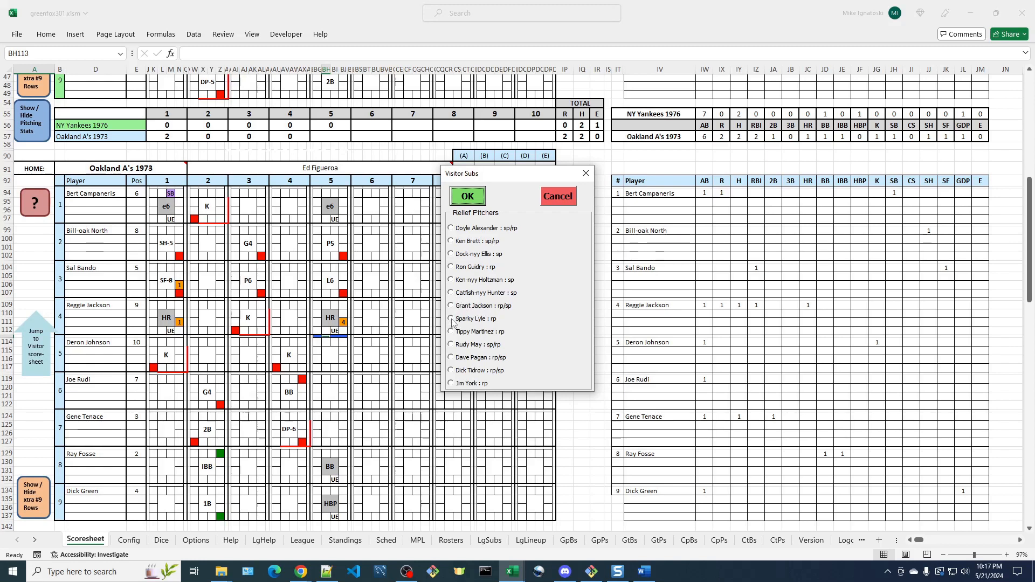
click(451, 372)
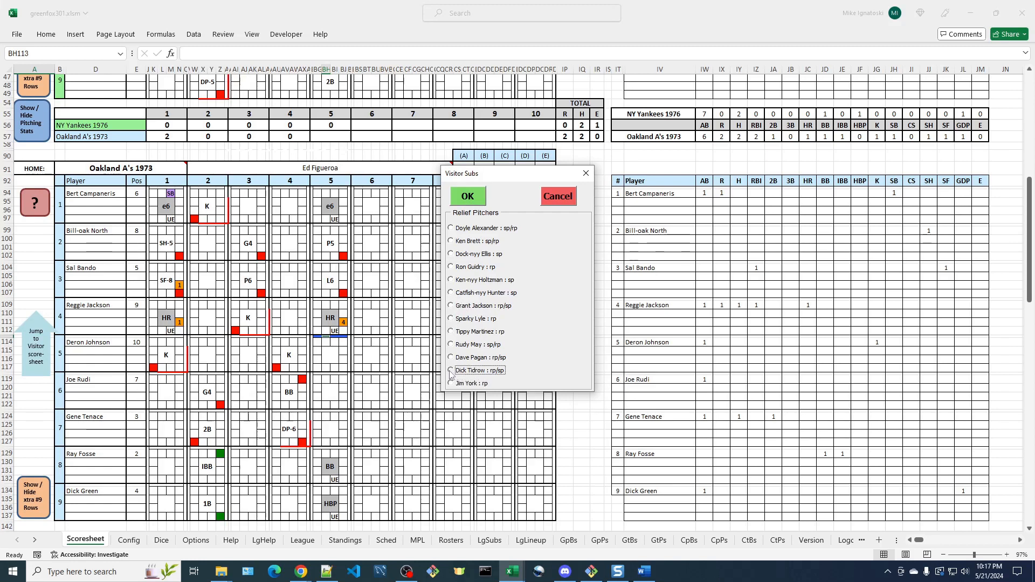
click(474, 197)
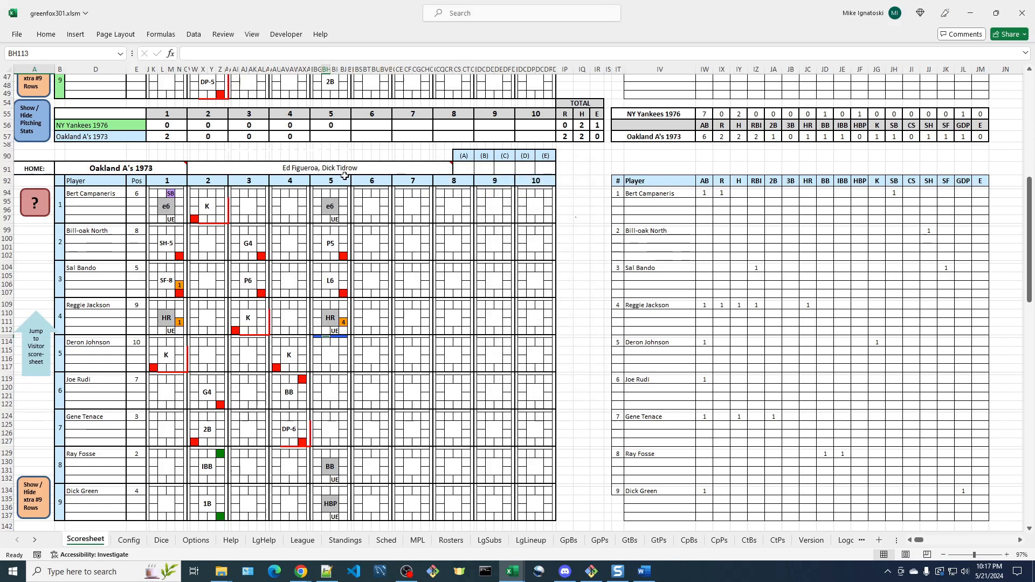
Record a hit by pitch (HBP) for the home team's fifth batter in inning 5.
mouse_move(332, 173)
double_click(332, 353)
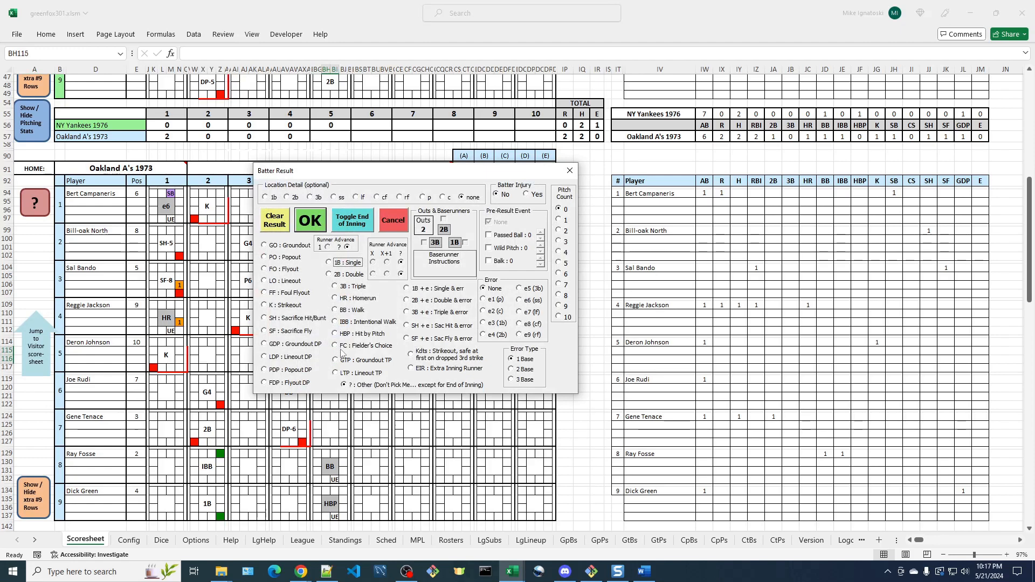
click(341, 334)
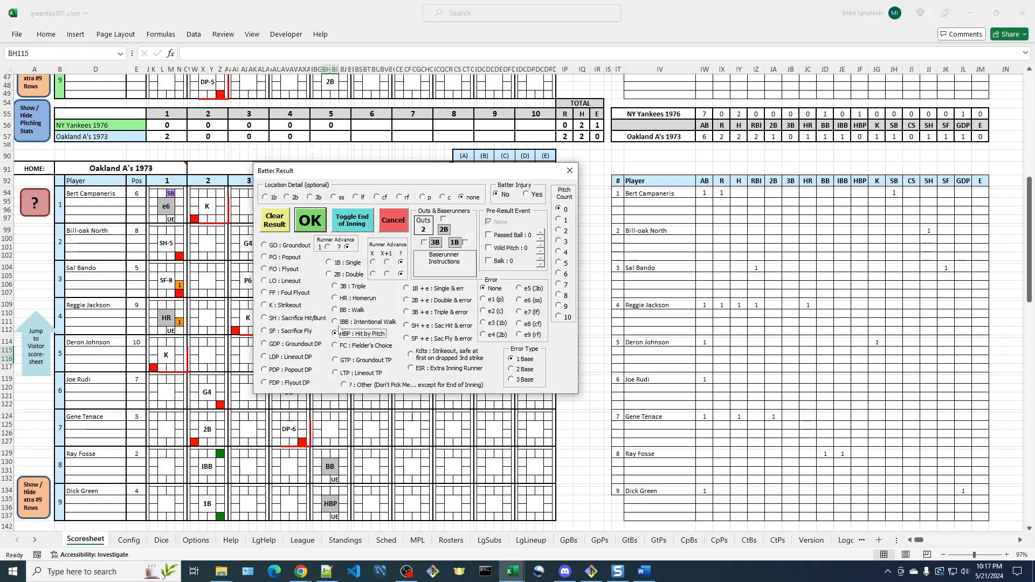
click(315, 221)
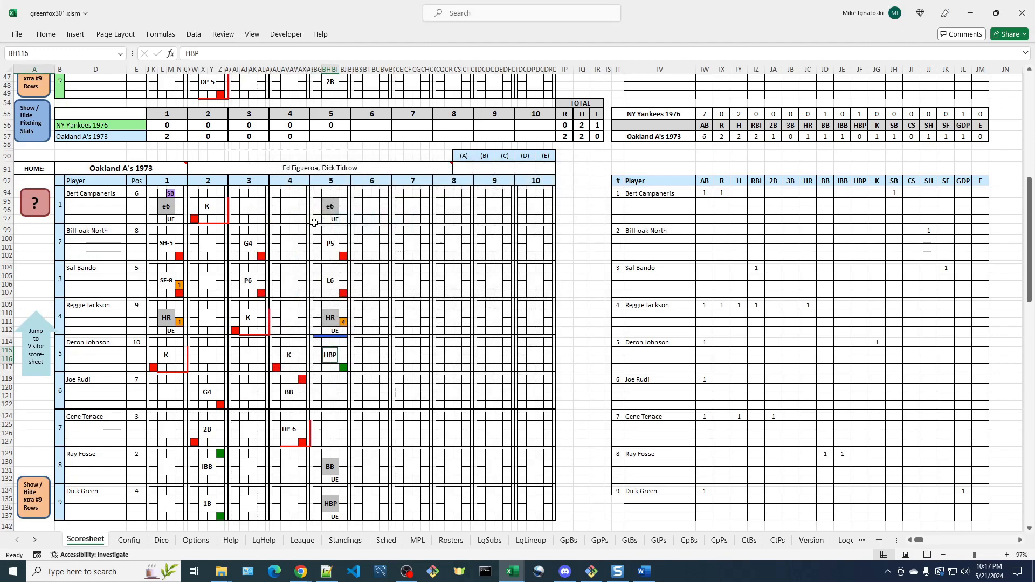
Record walks (BB) for the home team's sixth and seventh batters in inning 5.
click(330, 391)
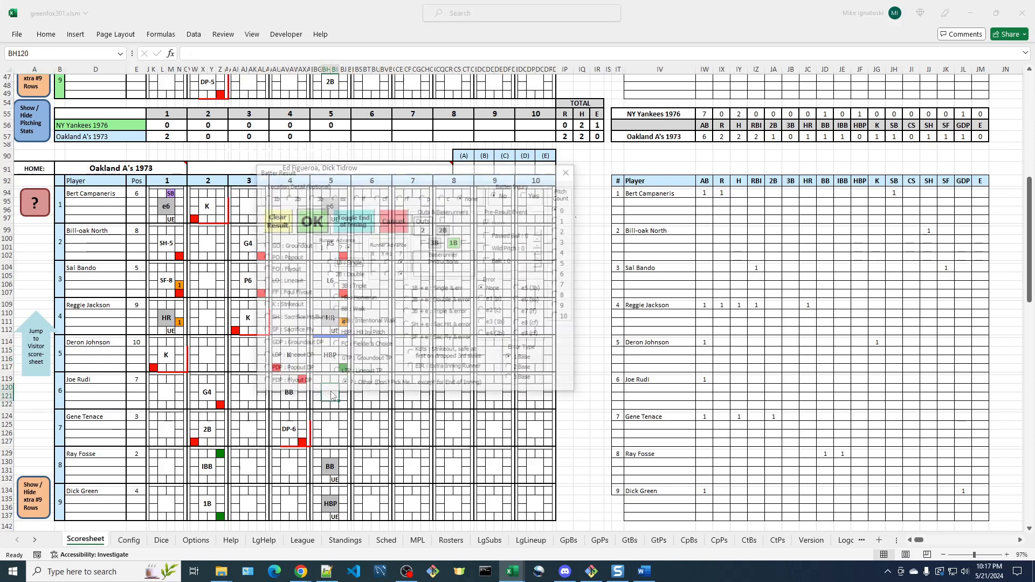
click(336, 311)
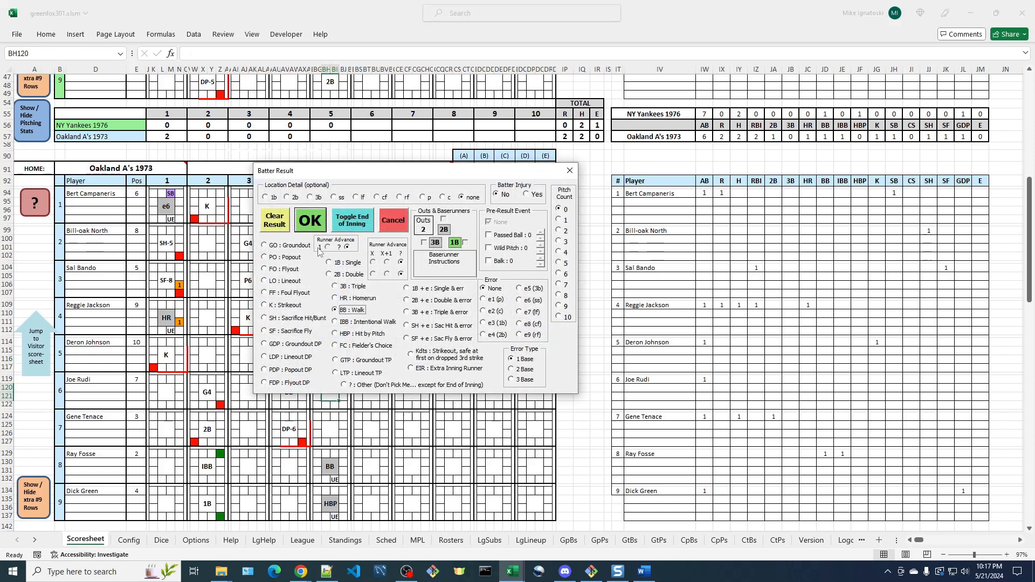
click(310, 221)
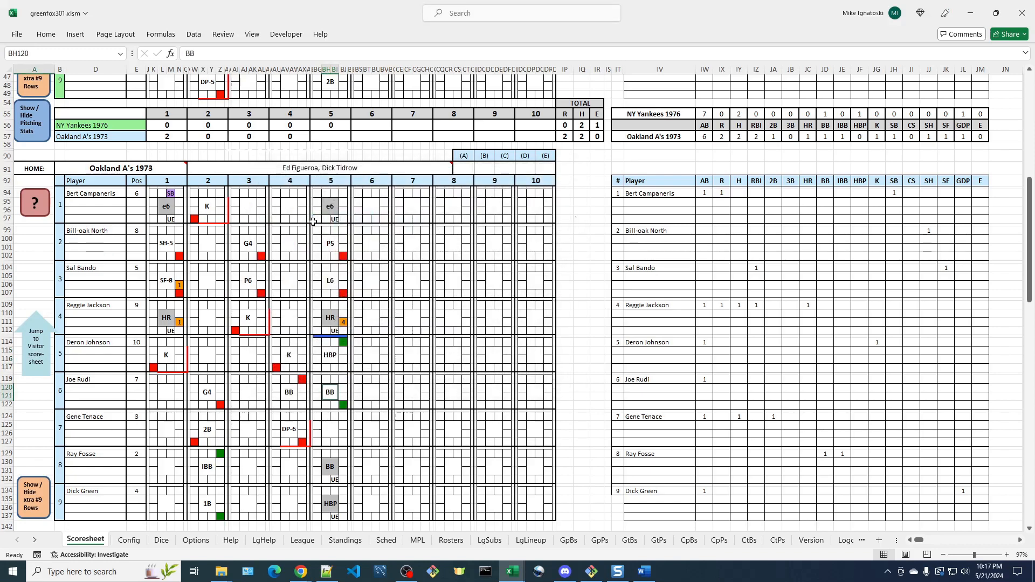
click(331, 430)
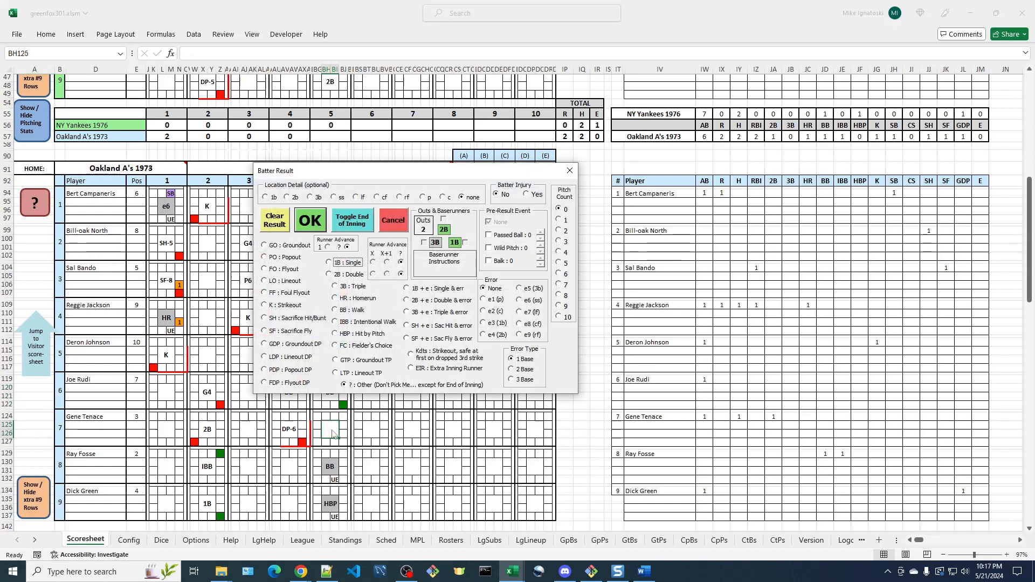
click(336, 311)
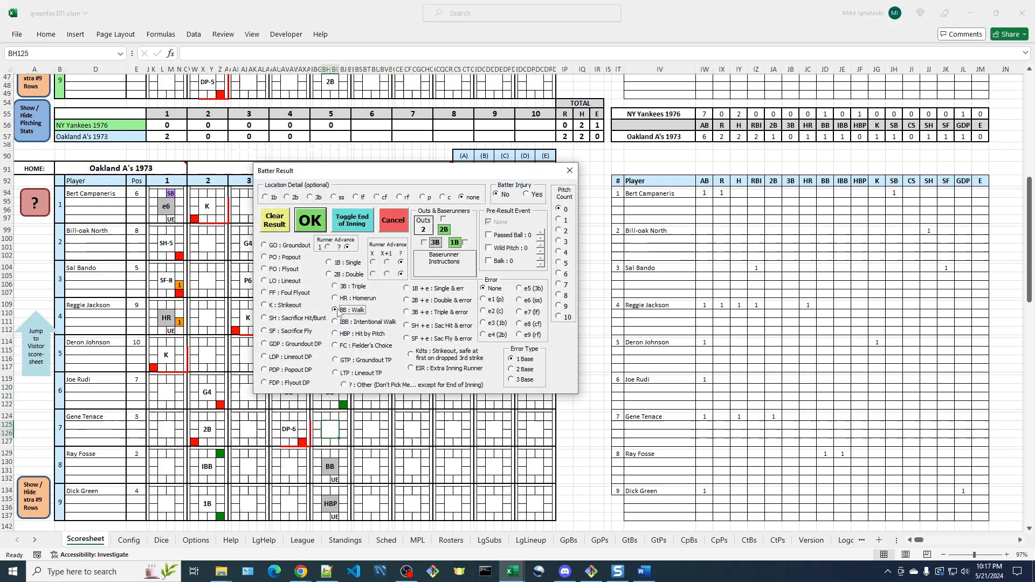
click(312, 223)
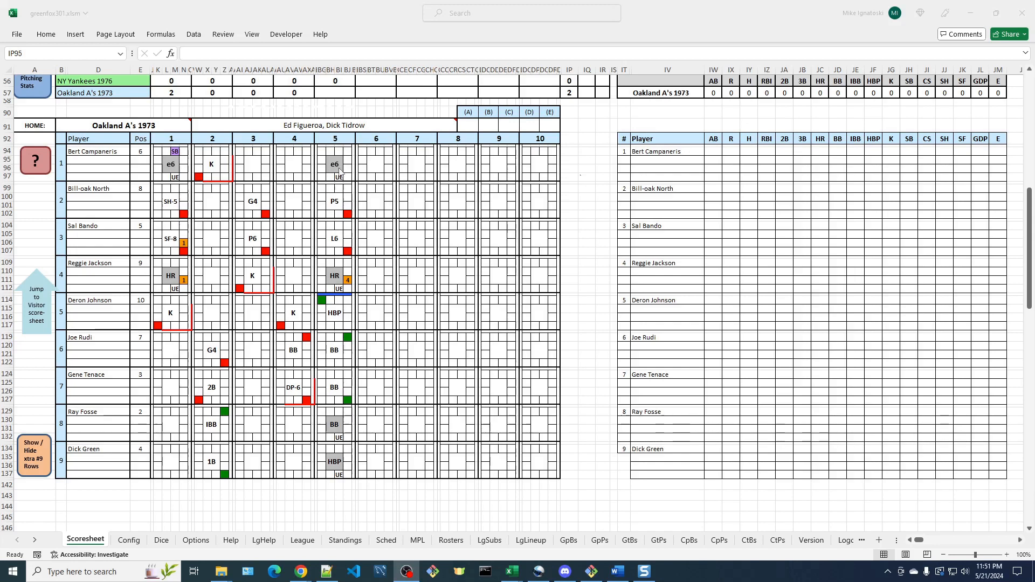
Add the 5+ overflow column and record an inning-ending strikeout (K) for the home team's eighth batter in it.
click(337, 139)
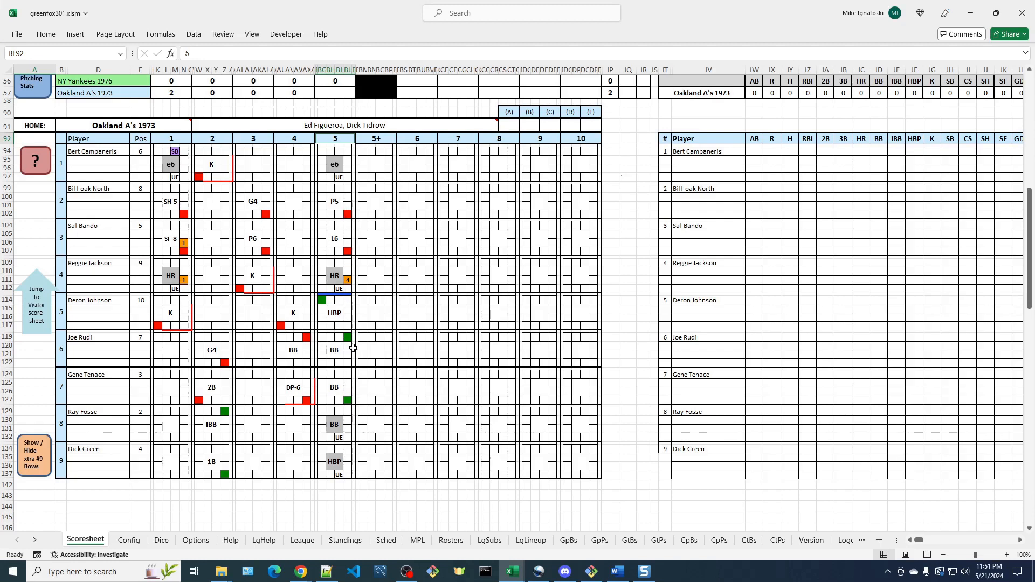
click(376, 425)
click(291, 306)
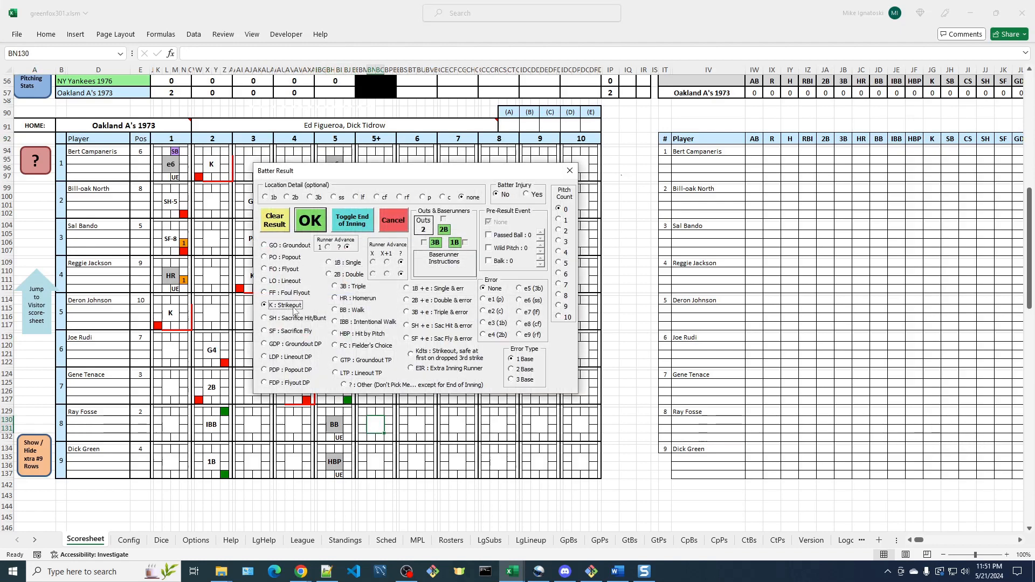
click(359, 228)
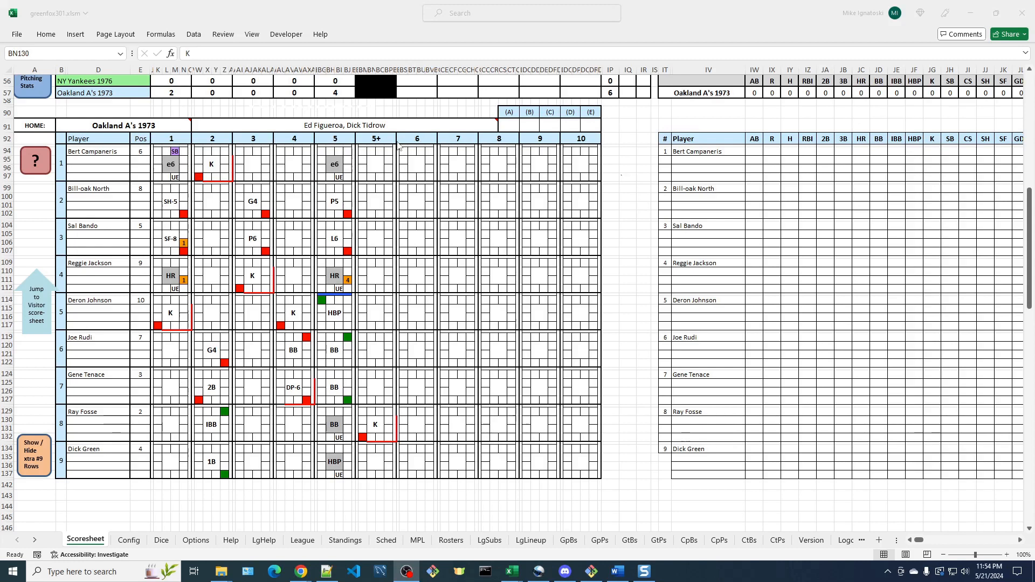
Try adding and removing a 6+ overflow column, and removing and restoring the 5+ column.
click(423, 139)
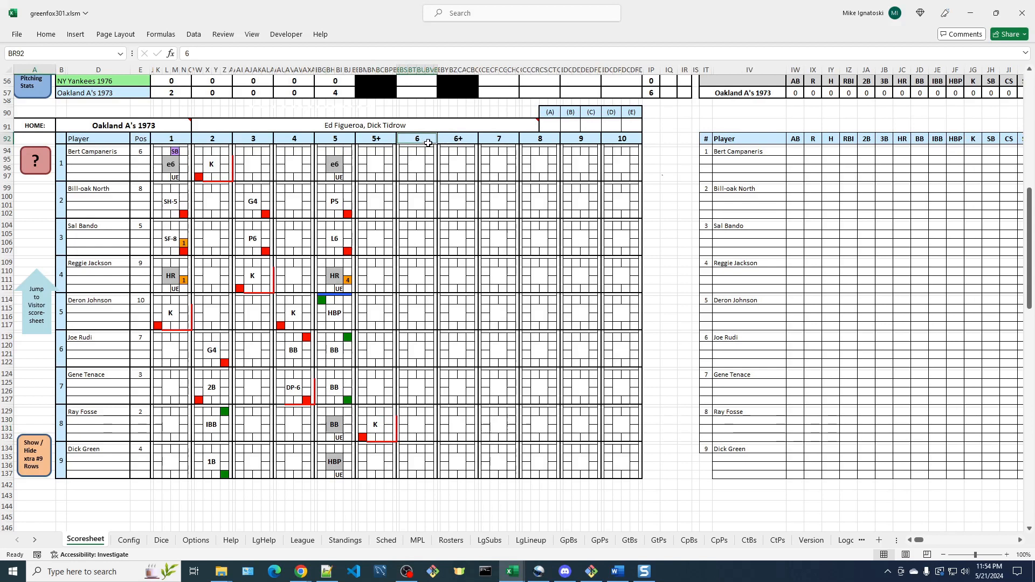
click(459, 140)
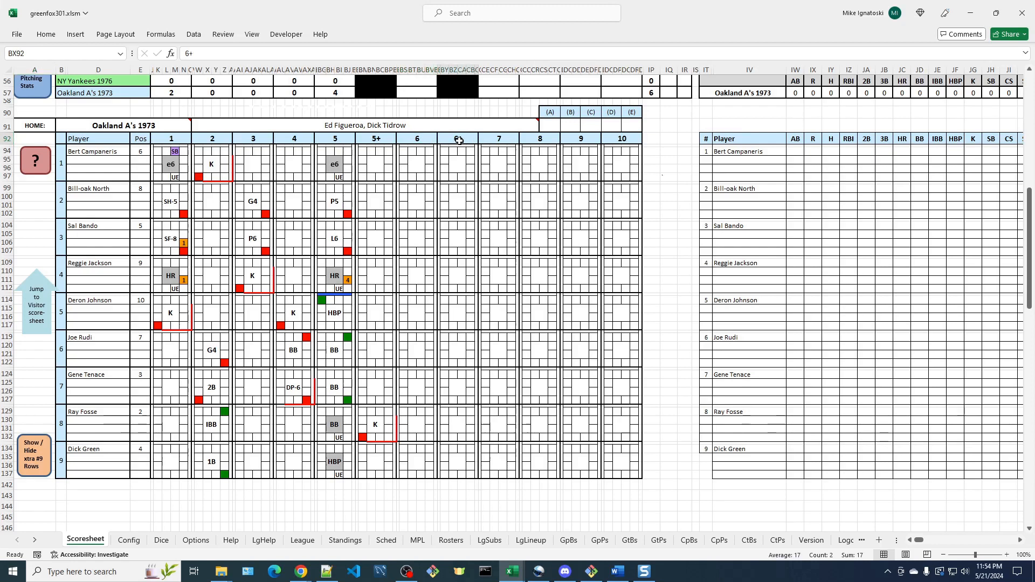
double_click(459, 141)
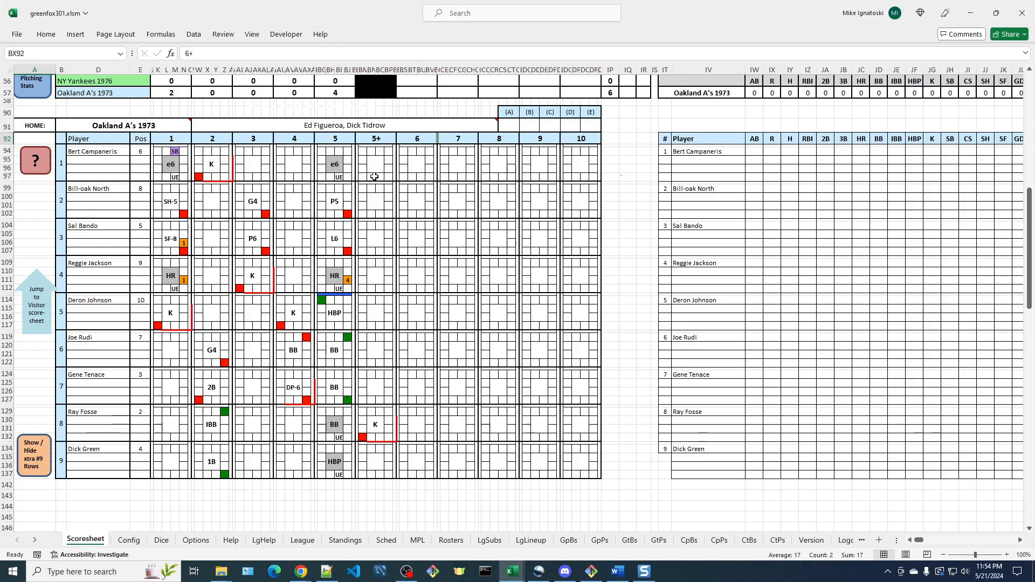
click(376, 139)
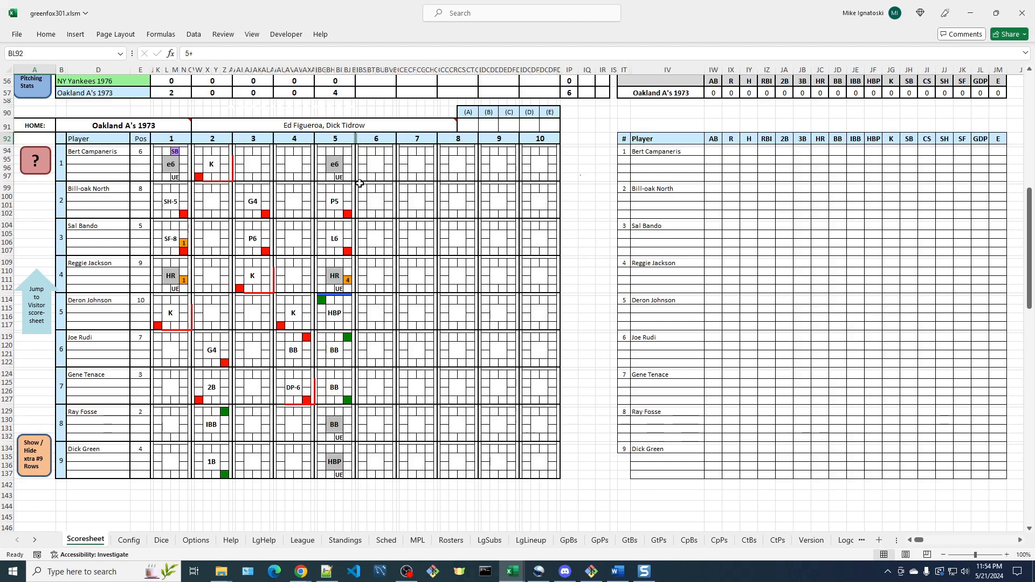
click(337, 139)
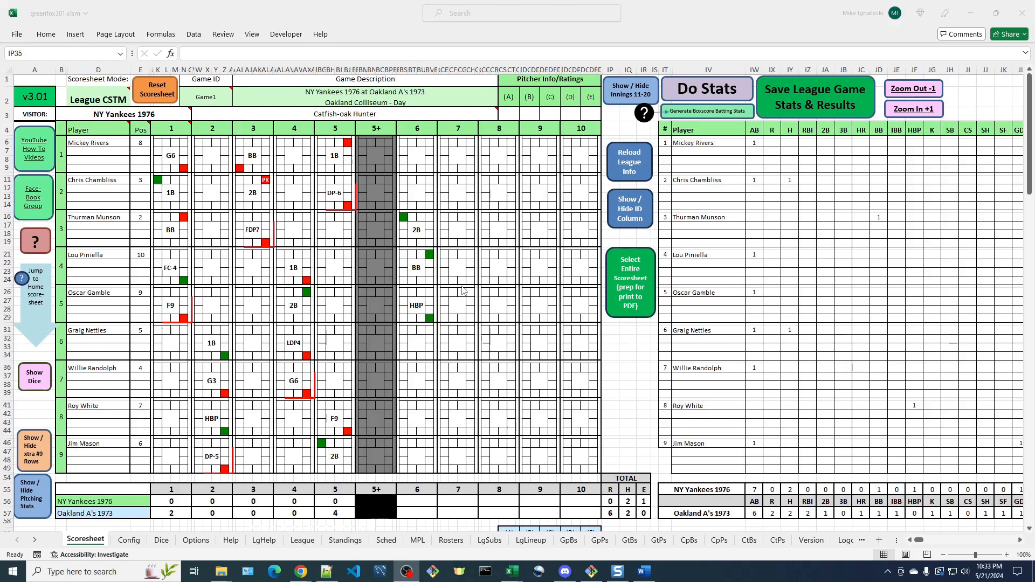
Record a double with X+1 runner advance for the visiting team's sixth batter in inning 6, acknowledging each scored run.
click(415, 346)
double_click(415, 346)
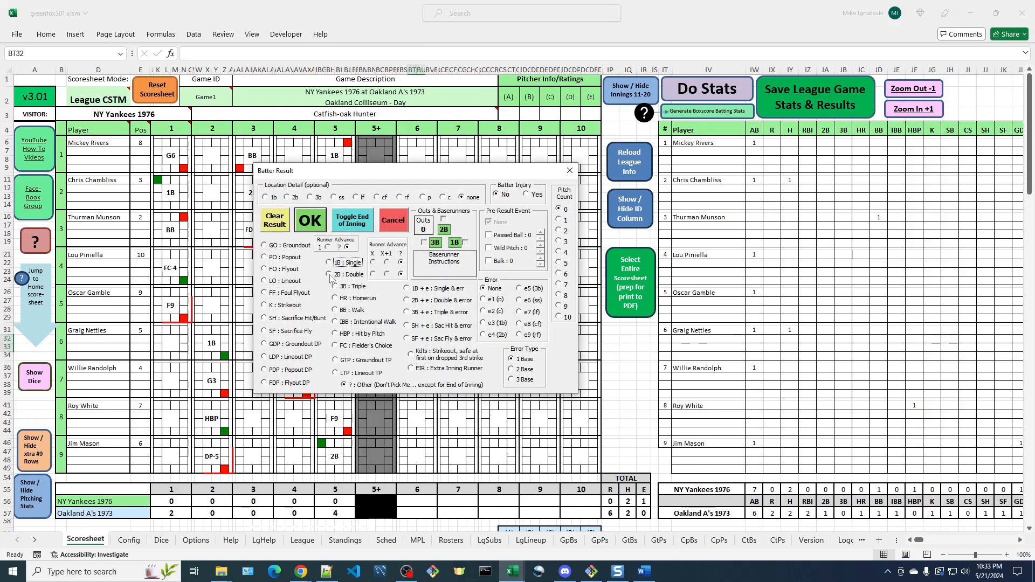
click(387, 274)
drag(365, 170, 588, 162)
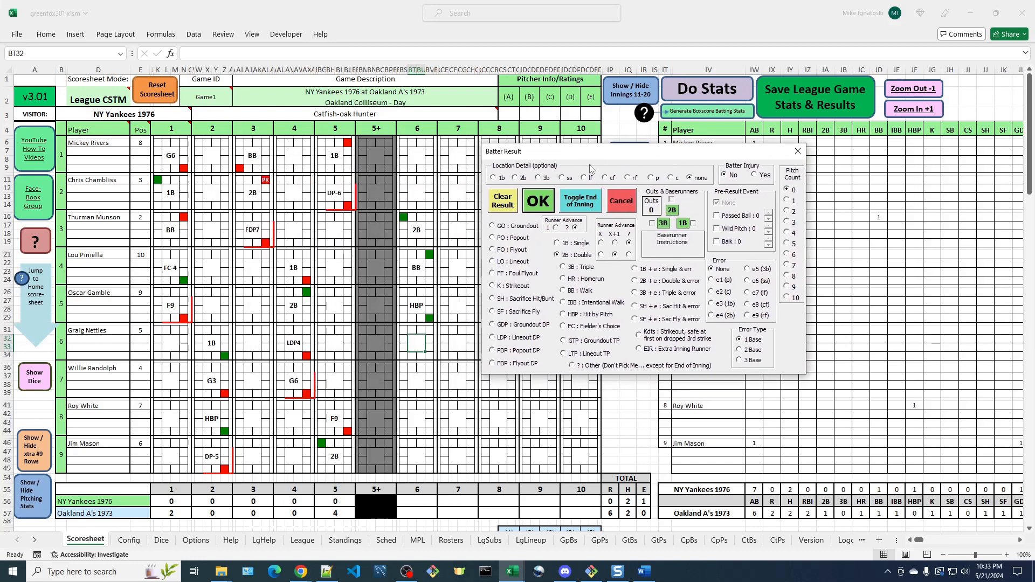
click(543, 203)
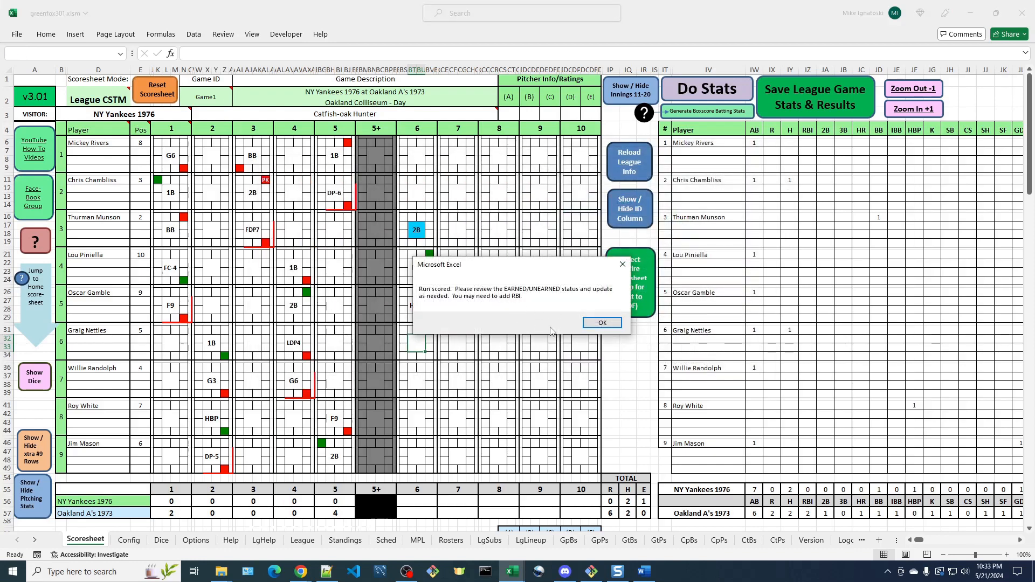
click(614, 325)
click(613, 327)
click(613, 326)
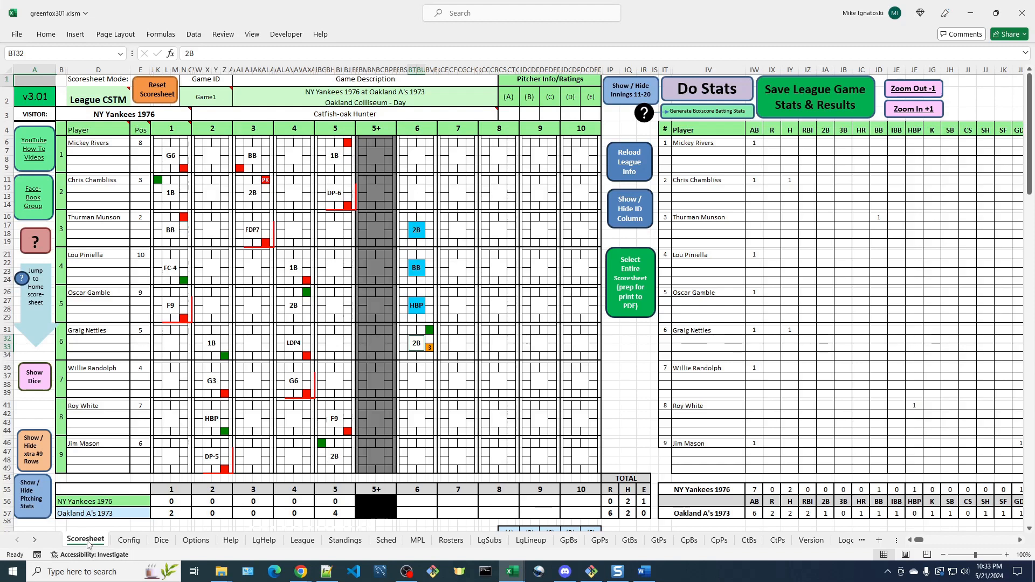
Review the game options, set option 9 (Alert: Auto-Advance Base Runner Scoring) to OFF and update the game options.
click(199, 546)
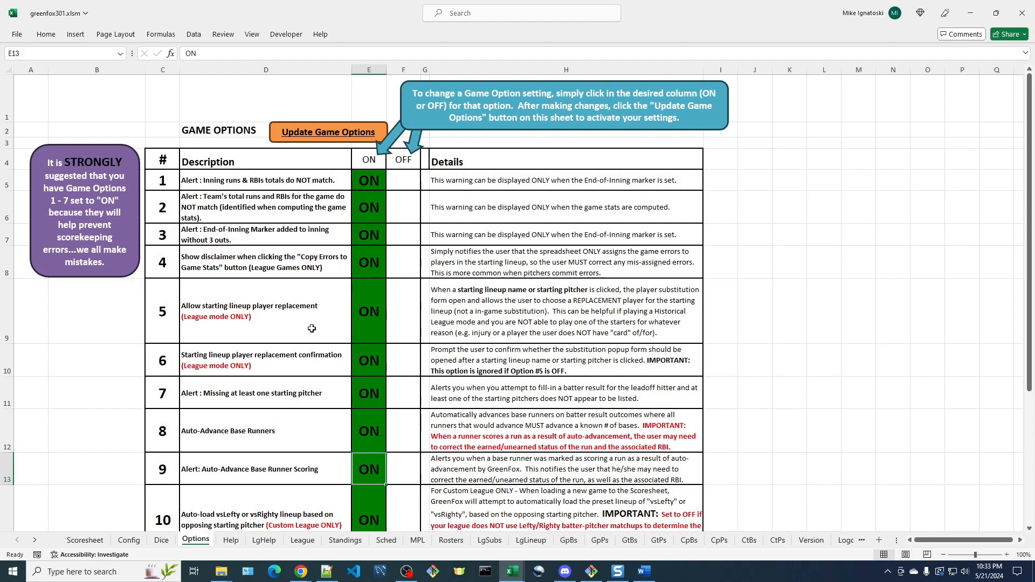
scroll(312, 330, down, 2)
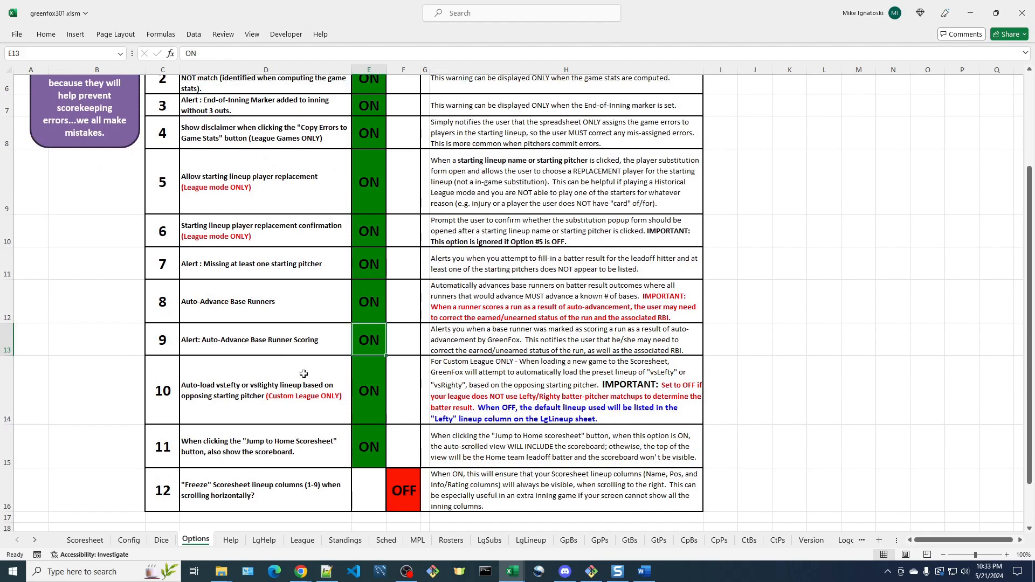
scroll(289, 408, up, 1)
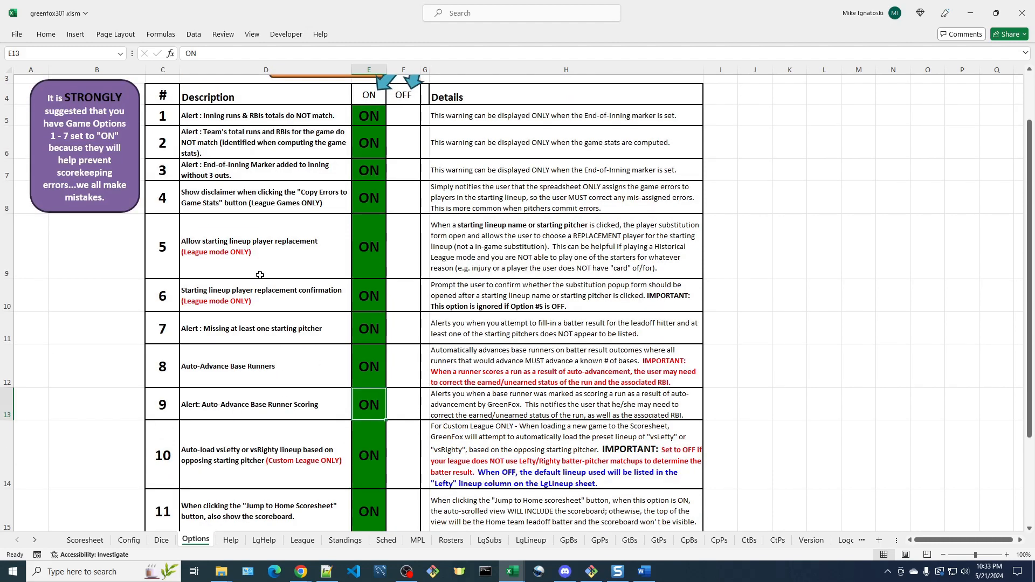
scroll(260, 318, down, 1)
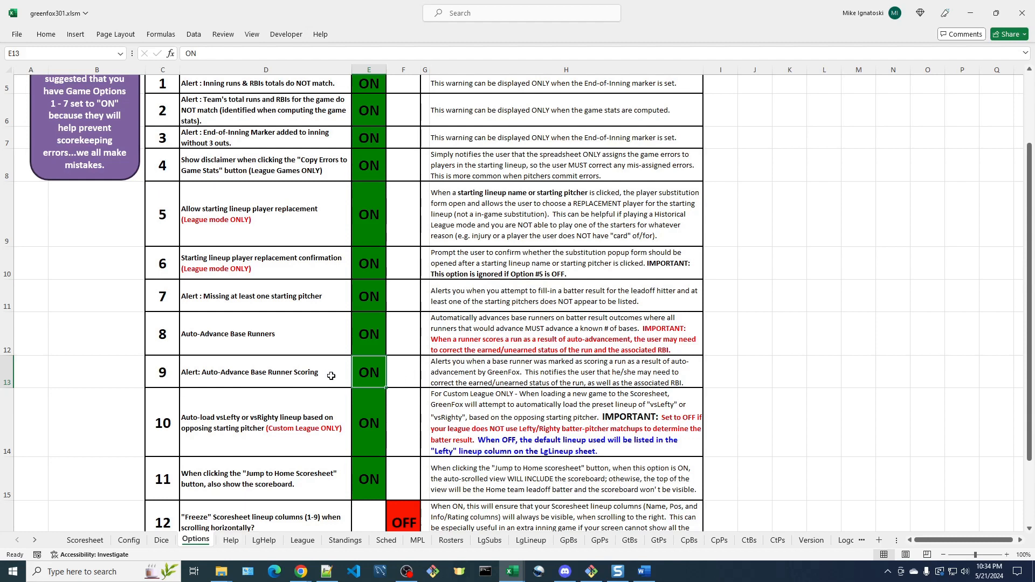
click(408, 374)
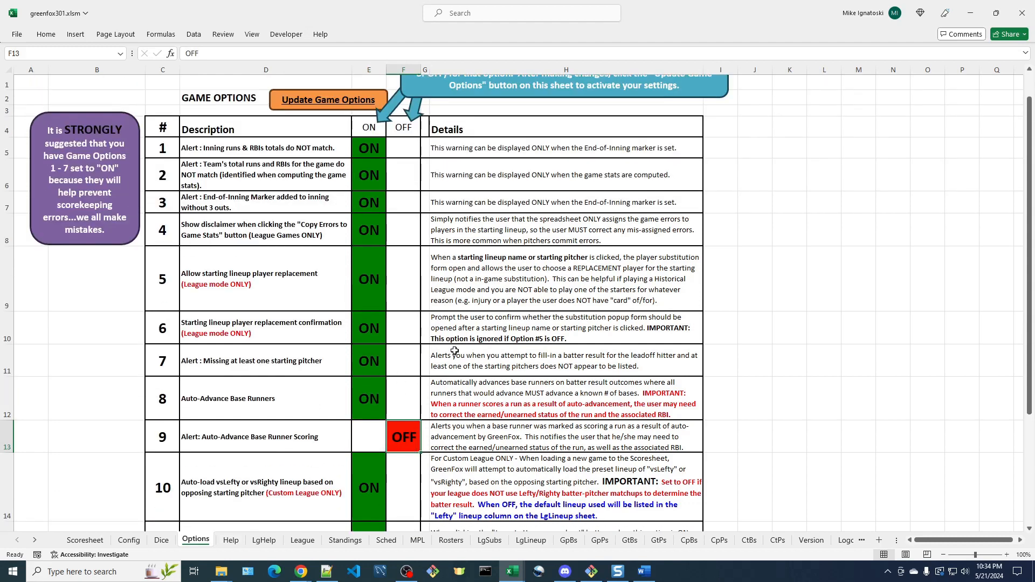
scroll(454, 353, up, 1)
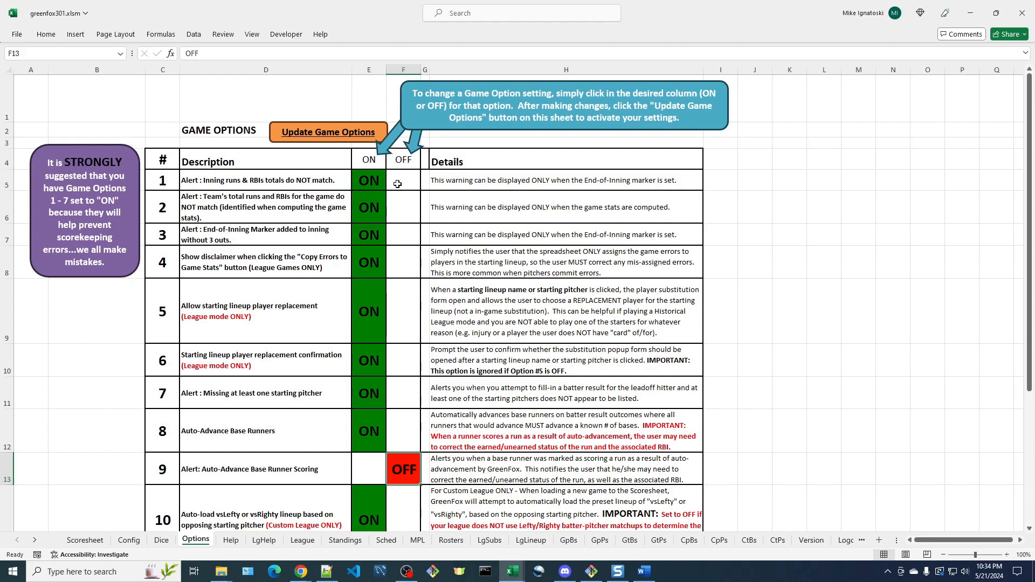
click(341, 137)
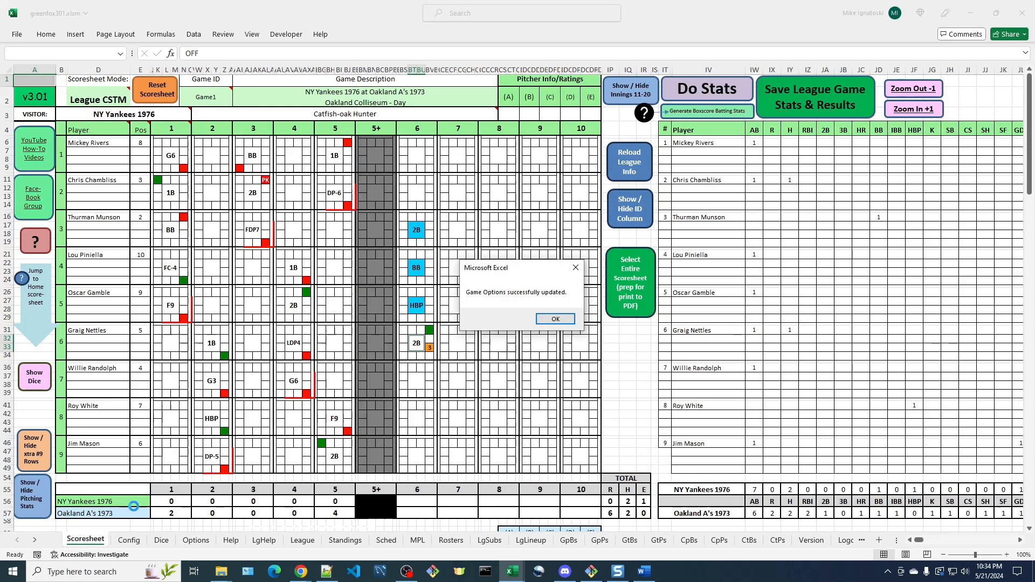
click(559, 323)
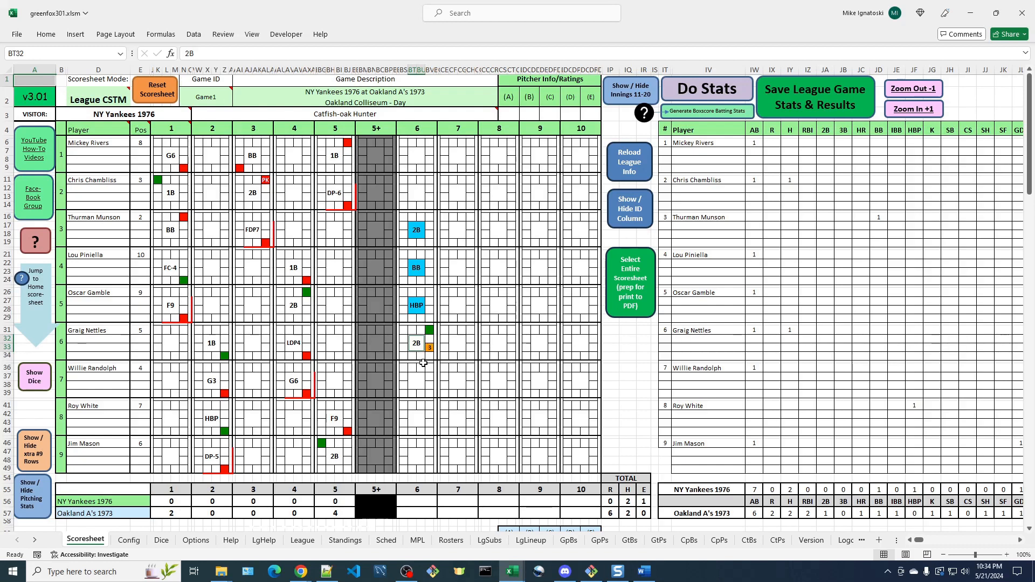
Check the batter block key and bring in home reliever Paul Lindblad after the visiting team's sixth batter in inning 6.
click(43, 250)
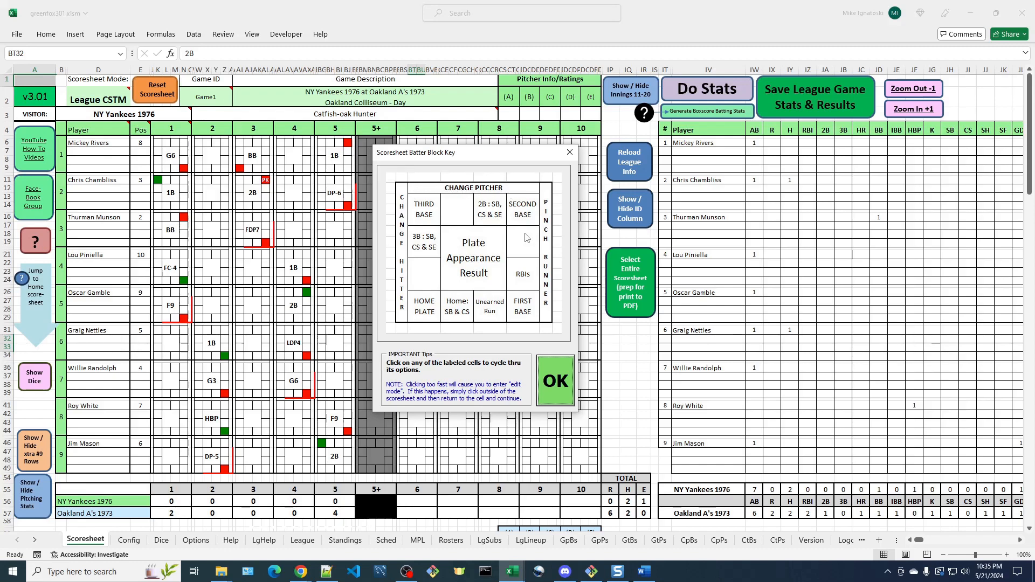
click(556, 377)
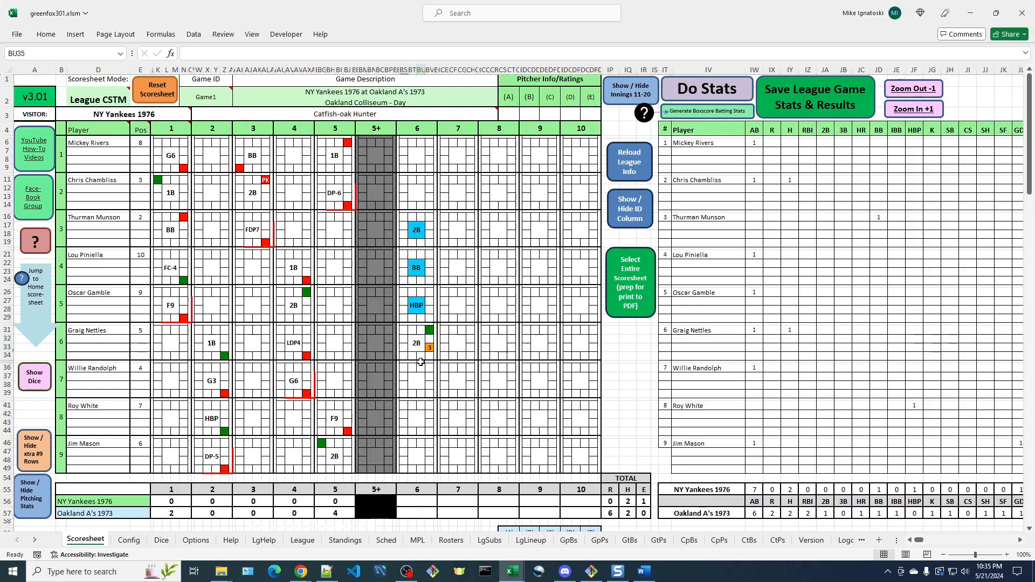
click(423, 361)
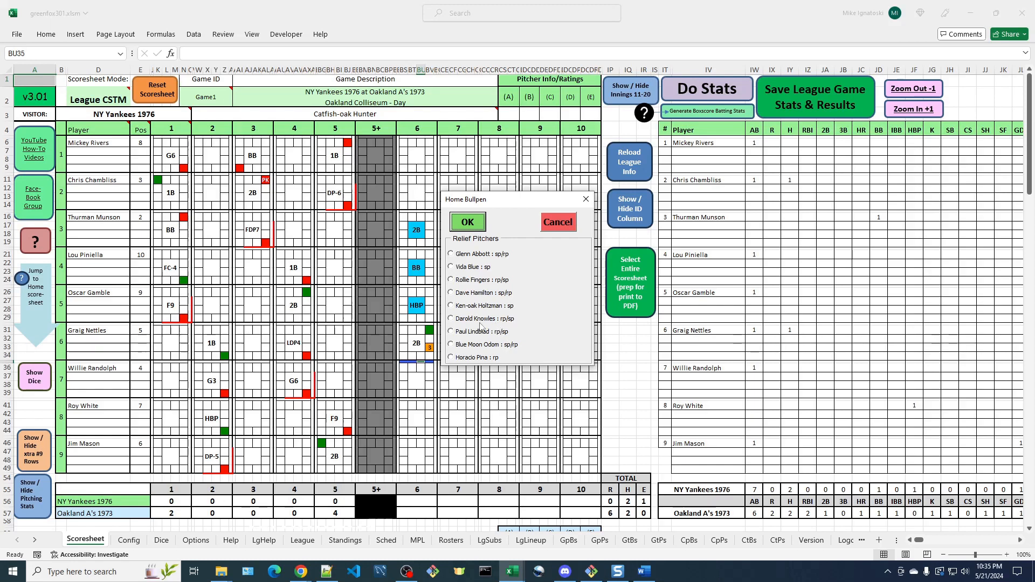
click(452, 331)
click(475, 225)
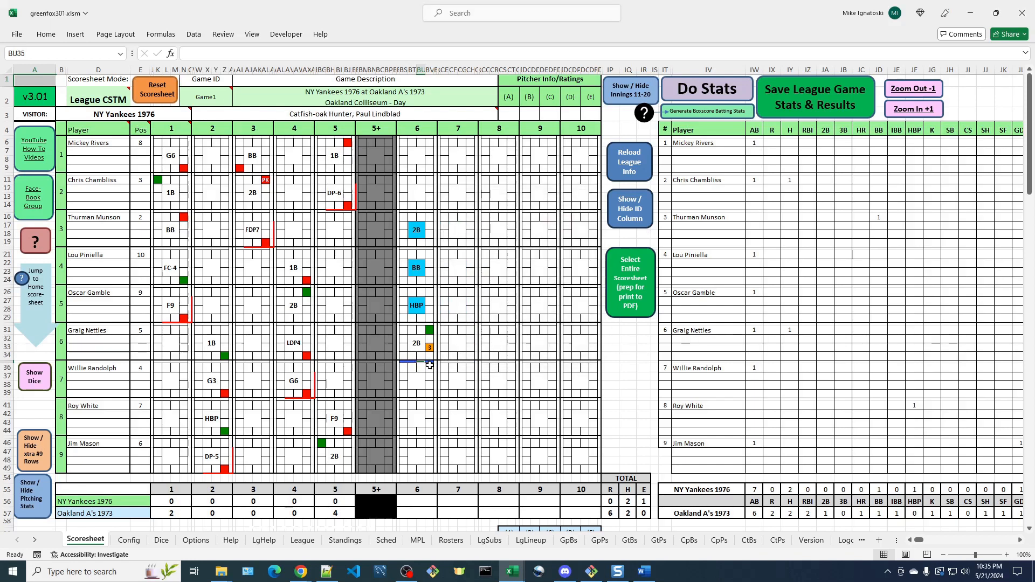
mouse_move(404, 114)
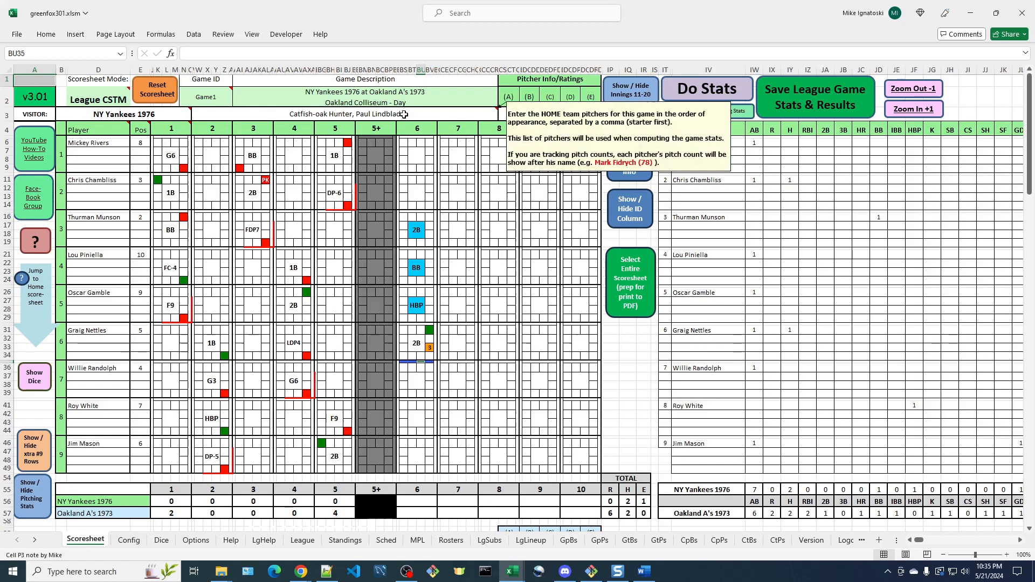
Record a single (1B) with X runner advance for the visiting team's seventh batter in inning 6.
click(420, 384)
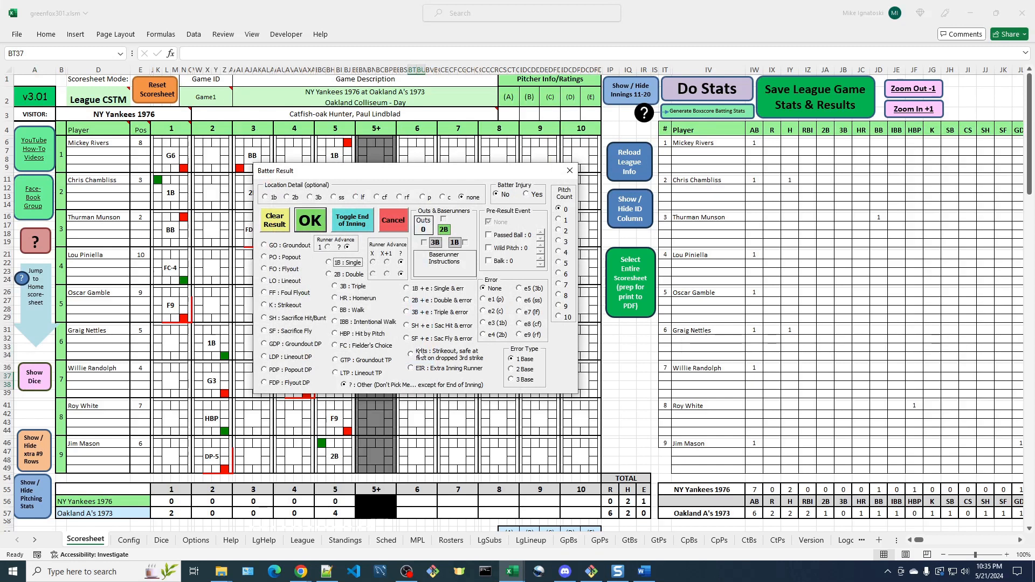
drag(363, 174, 568, 98)
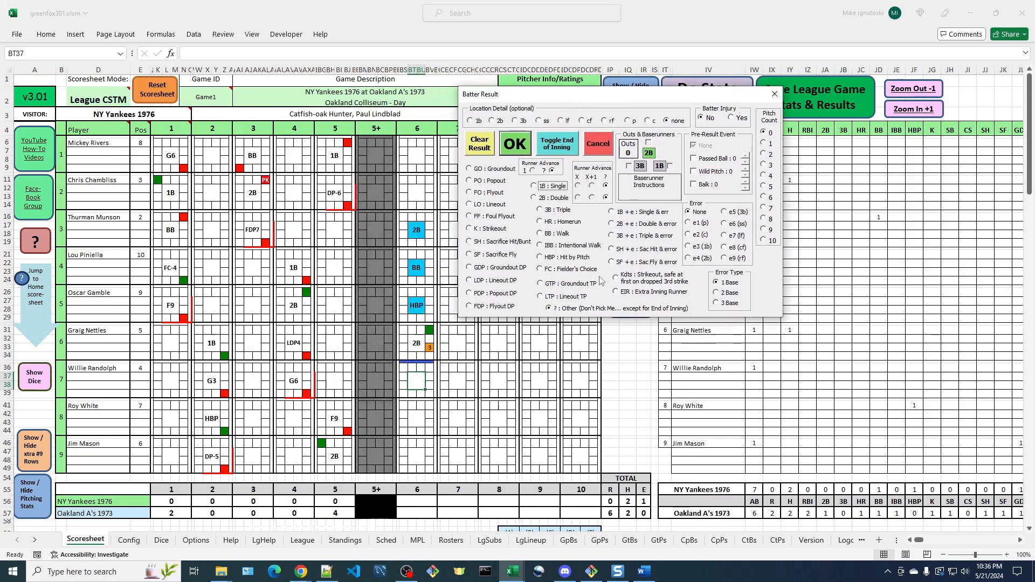
click(536, 187)
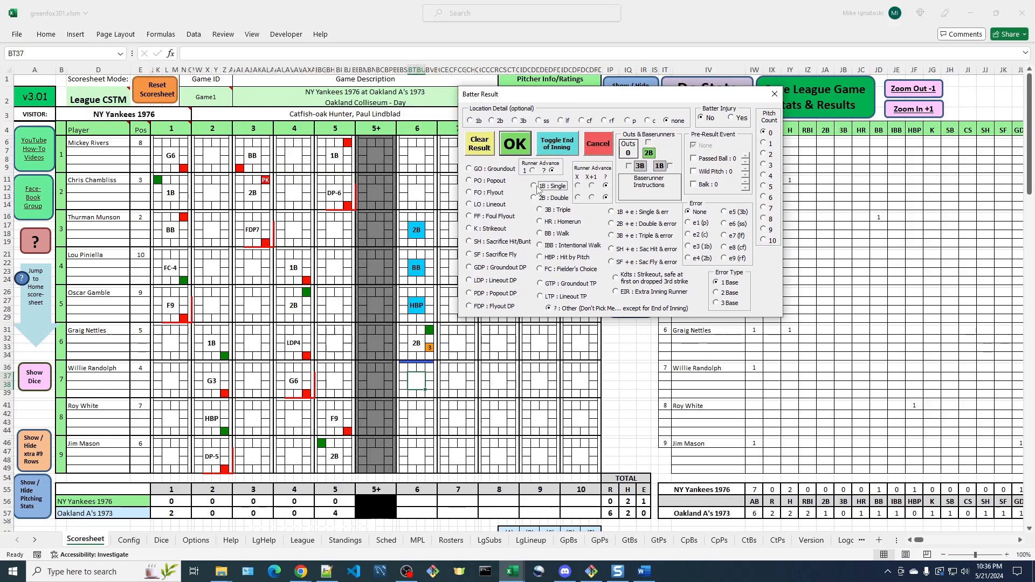
click(578, 186)
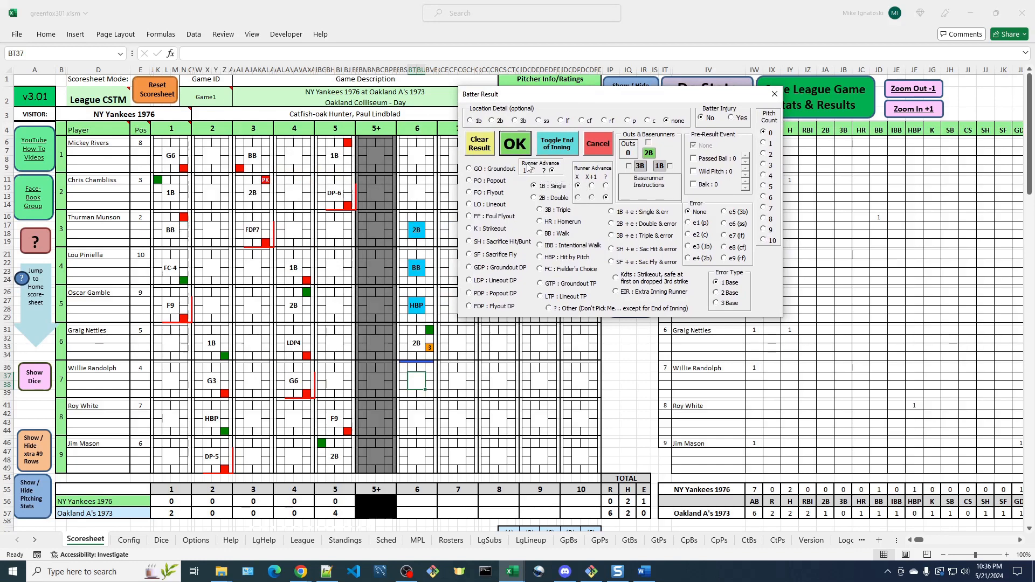
click(516, 145)
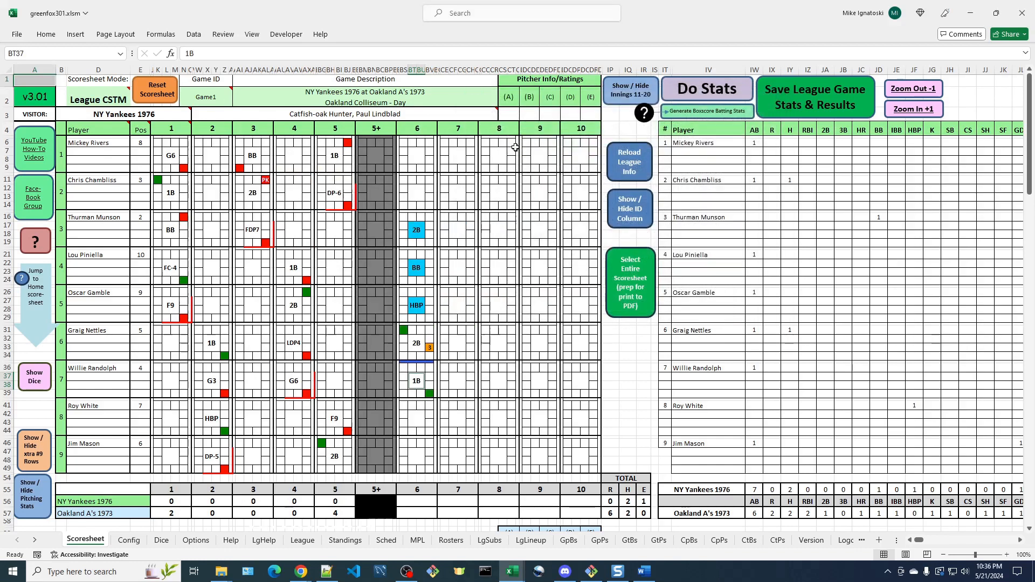
Record a single plus a 2-base center-field error (1B + e, cf, e8) for the visiting team's eighth batter in inning 6.
click(418, 420)
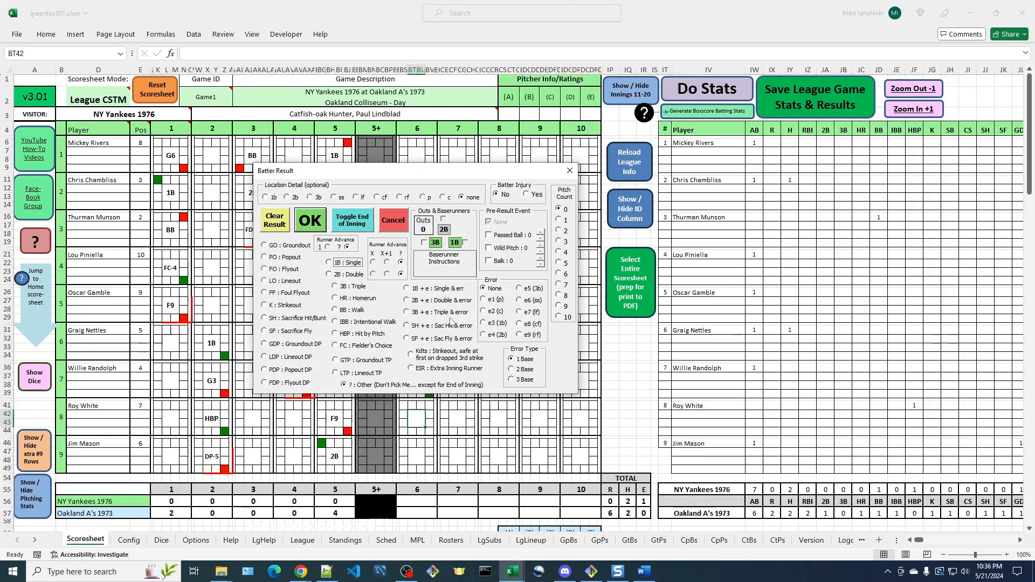
click(408, 289)
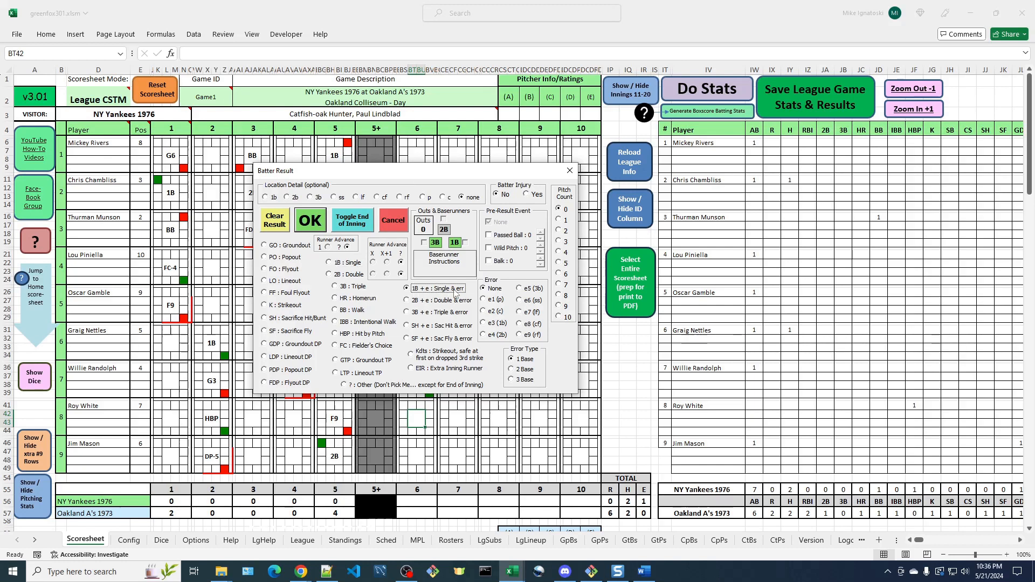
click(379, 198)
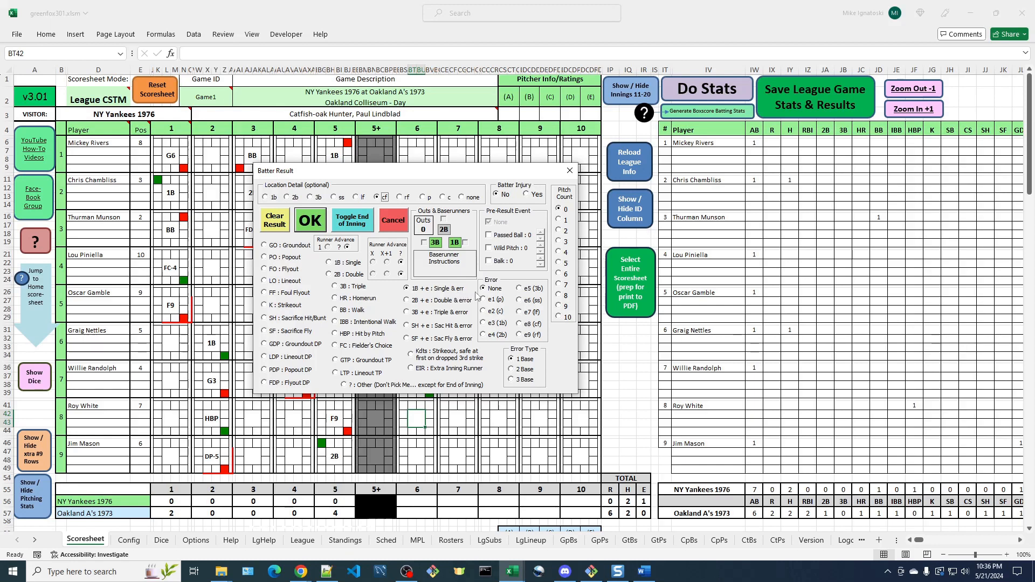
click(519, 324)
click(512, 368)
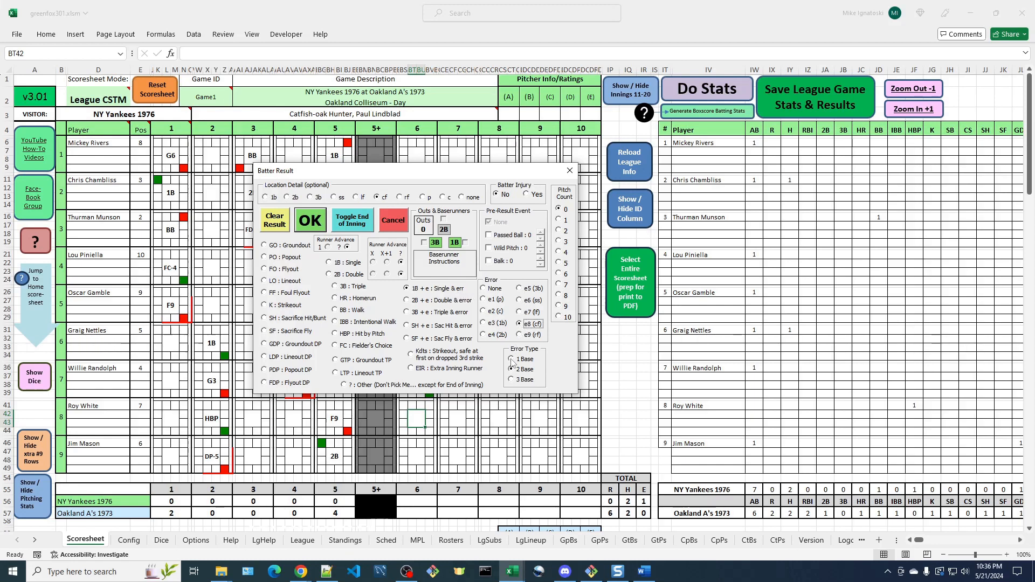
click(511, 359)
click(511, 370)
drag(390, 178, 644, 169)
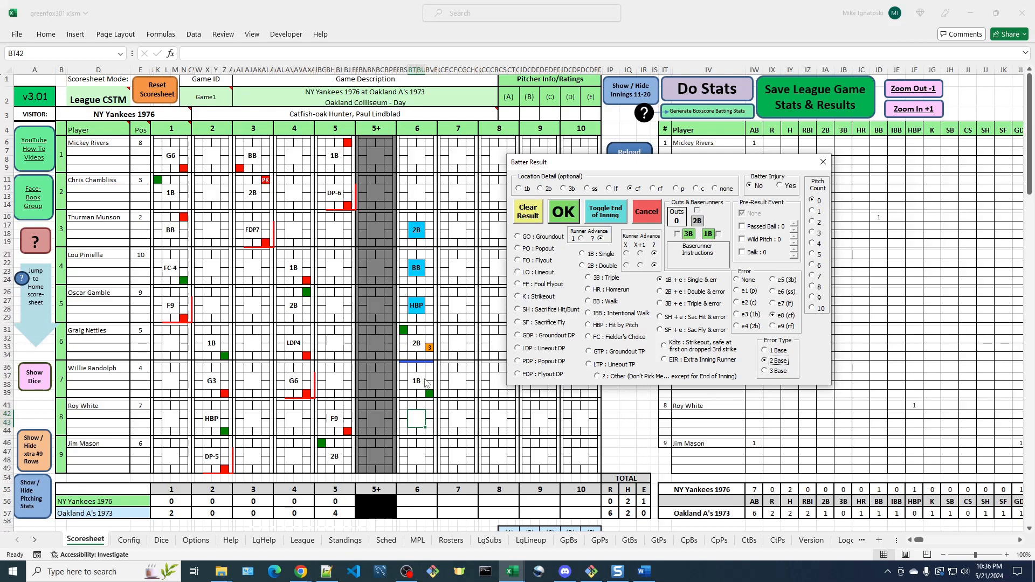
click(562, 215)
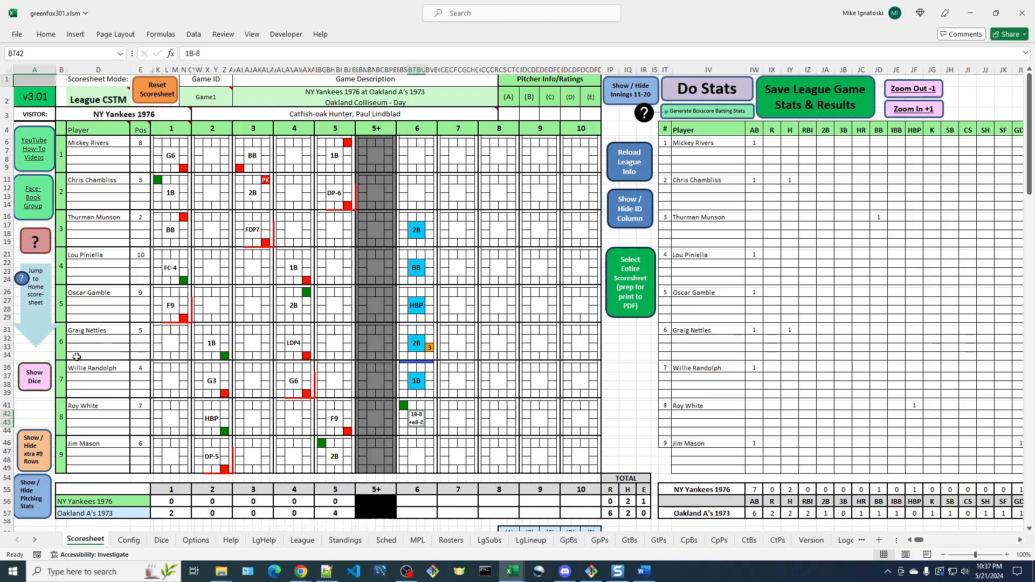
Look up the unearned-run cell in the batter block key and mark the seventh batter's inning 6 run as unearned (UE).
click(30, 248)
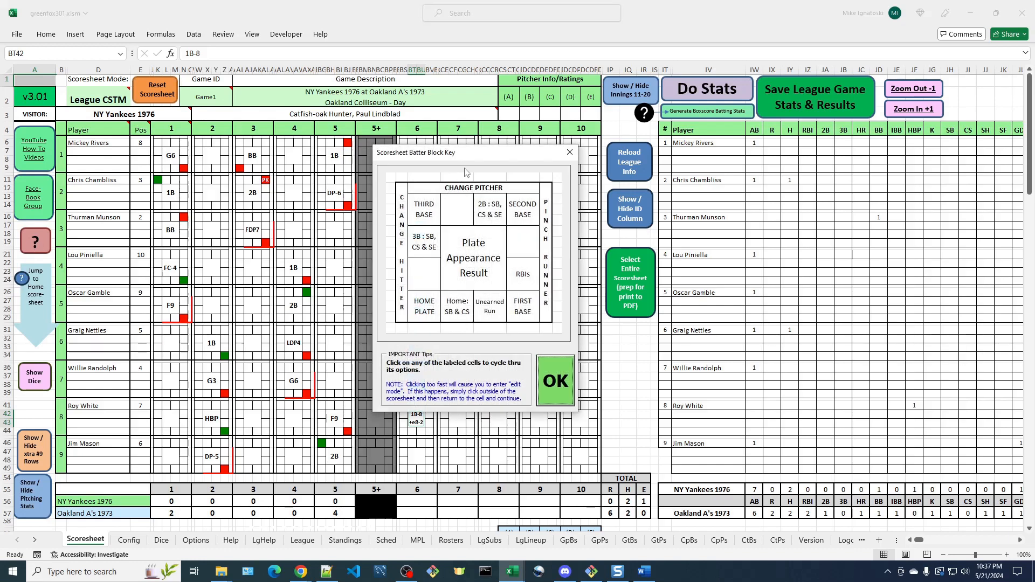
drag(471, 160, 253, 161)
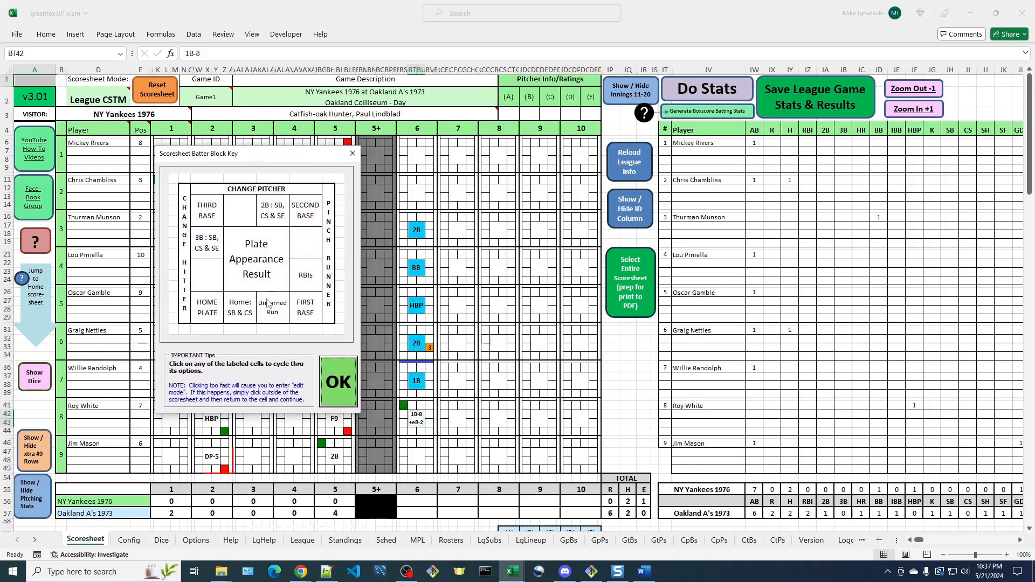
click(338, 378)
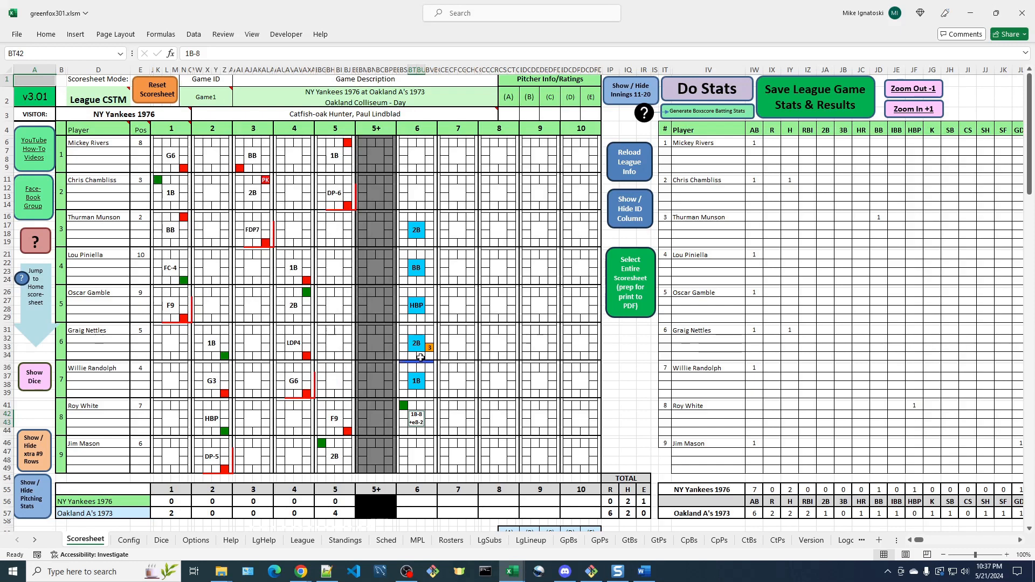
click(421, 395)
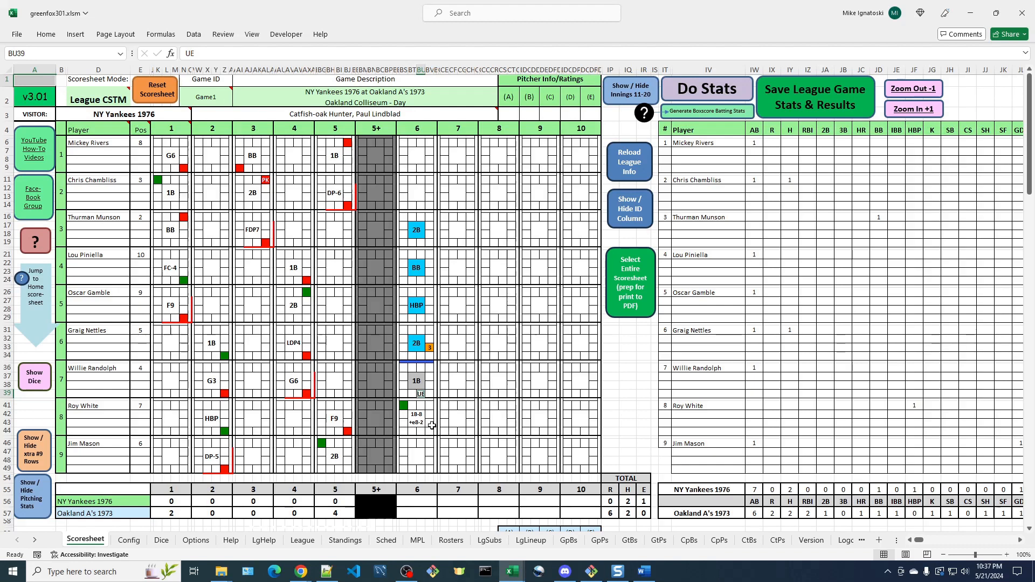
Look up the RBI cell in the batter block key and credit the eighth batter with 1 RBI in inning 6.
click(44, 249)
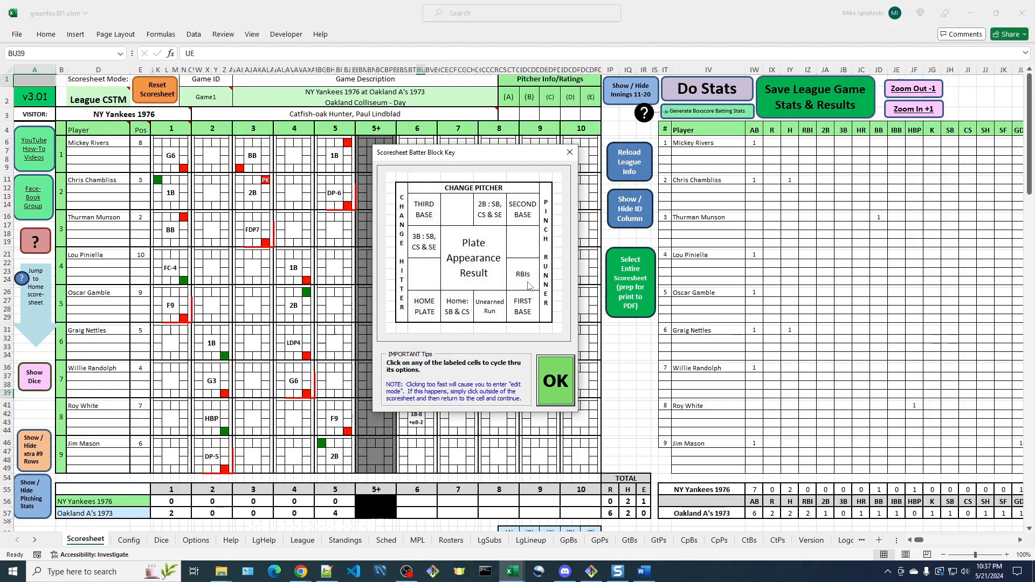
click(555, 378)
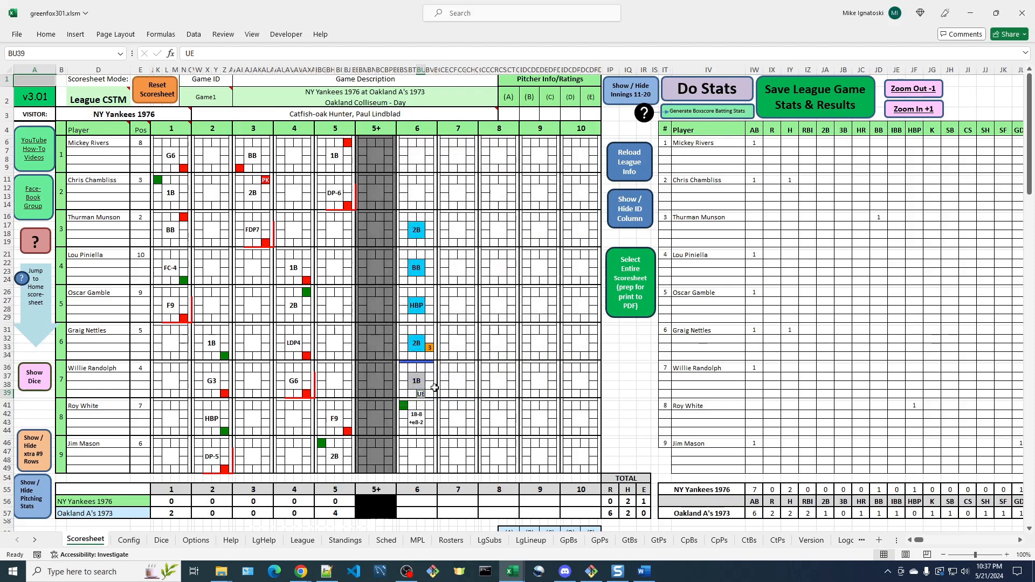
click(432, 424)
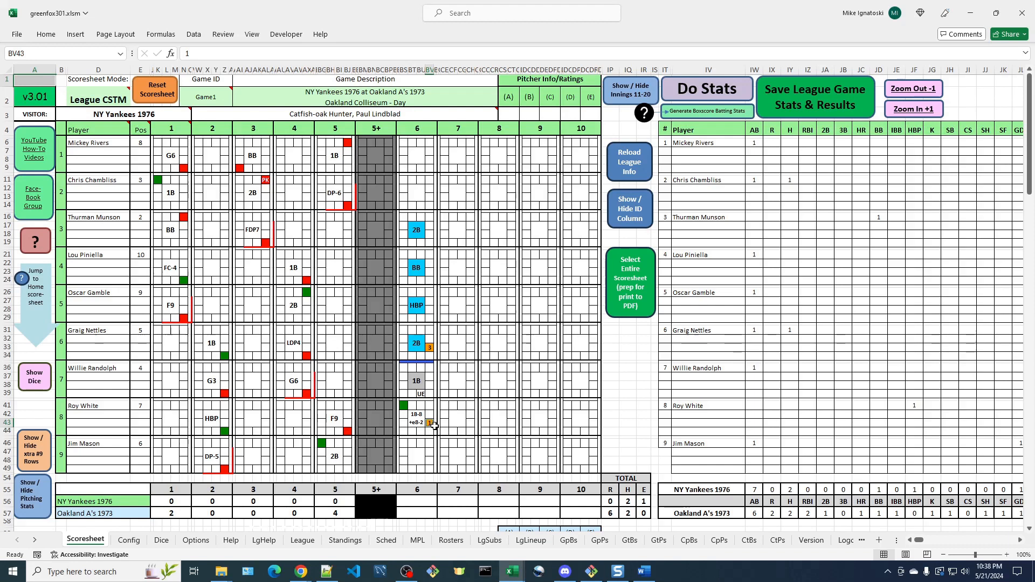
Cycle the eighth batter's inning 6 RBI value through 2 and 3 and back around to 1.
text(2)
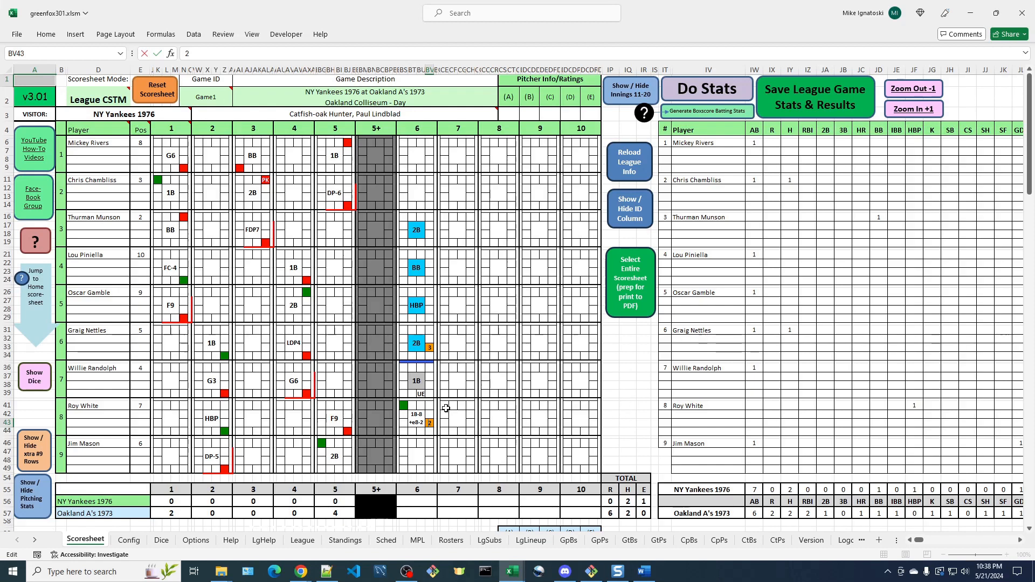
click(632, 424)
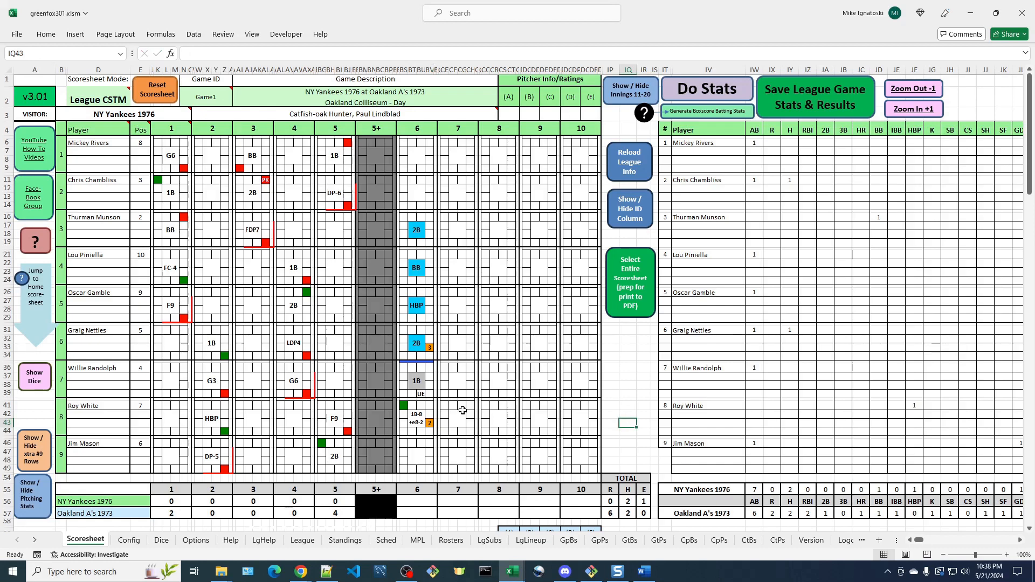
click(430, 422)
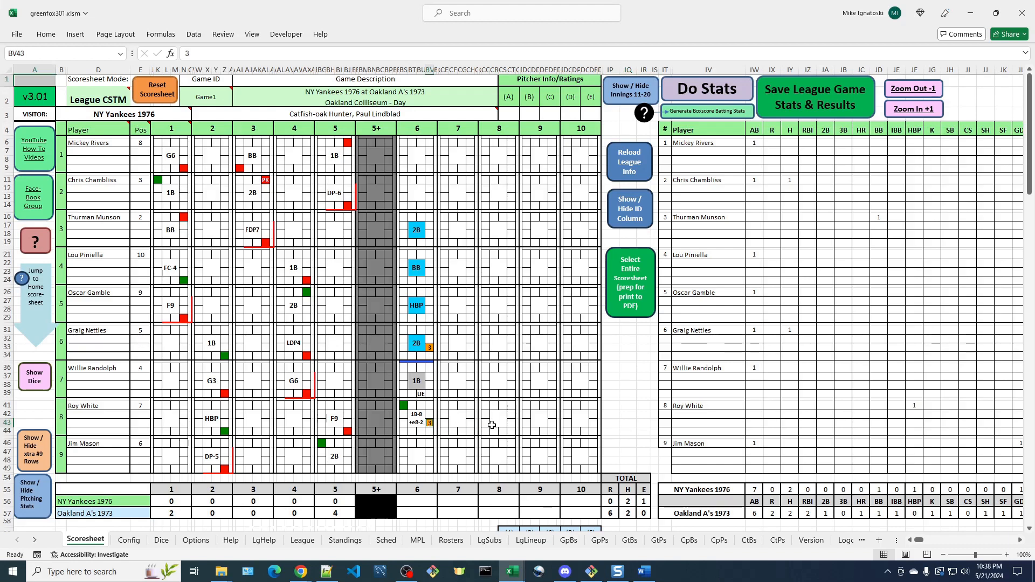
double_click(431, 424)
double_click(430, 423)
Record a lineout double play to third base (LDP, 3b) for the visiting team's ninth batter in inning 6, doubling off the runner on third.
click(417, 457)
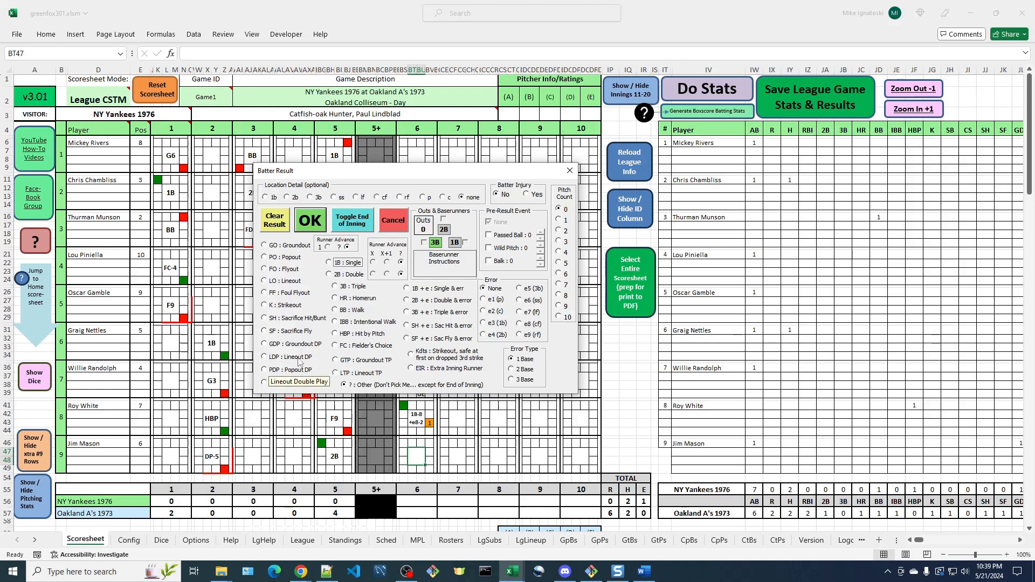
click(266, 357)
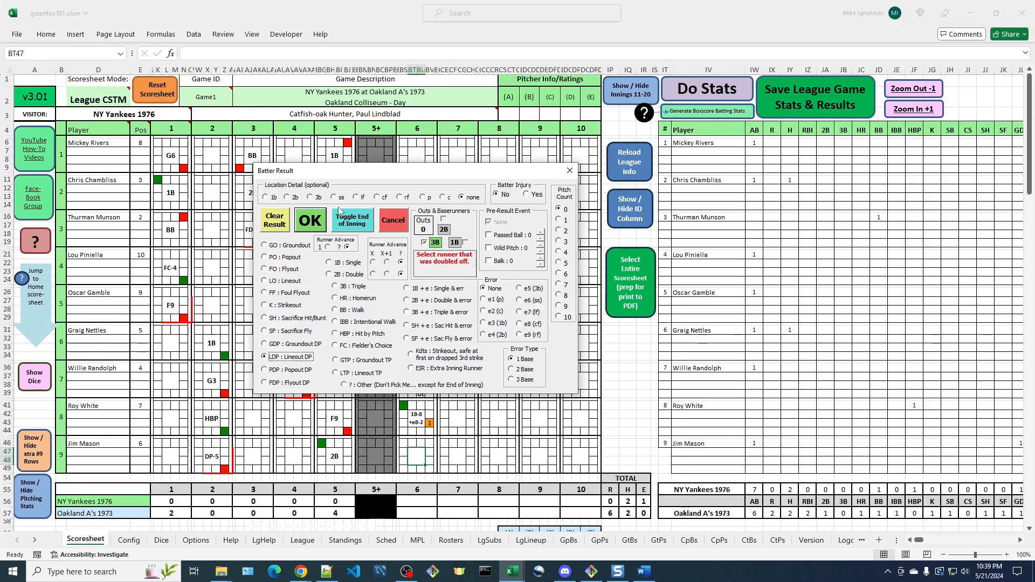
click(311, 197)
drag(367, 177, 547, 123)
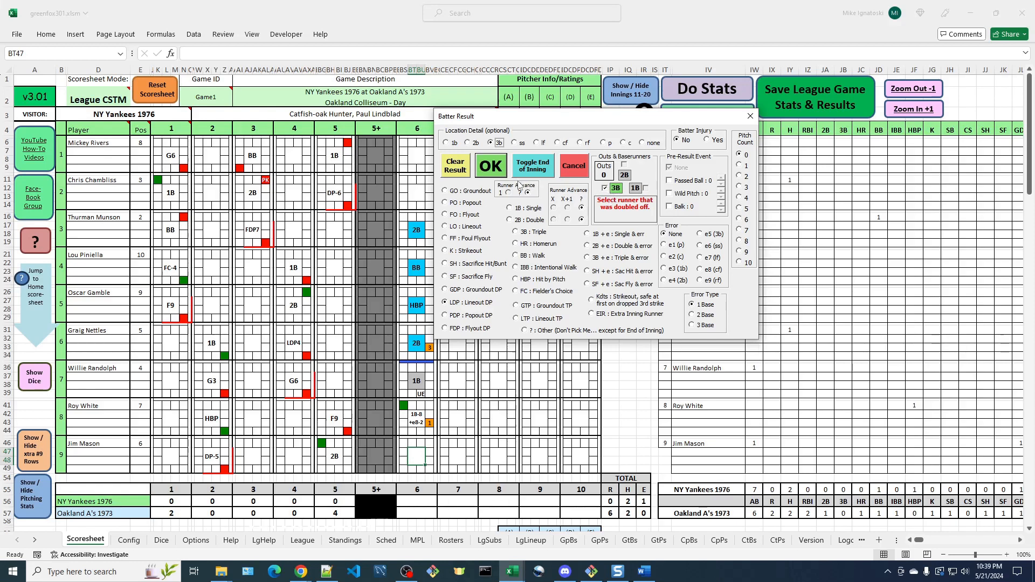
drag(514, 116, 583, 116)
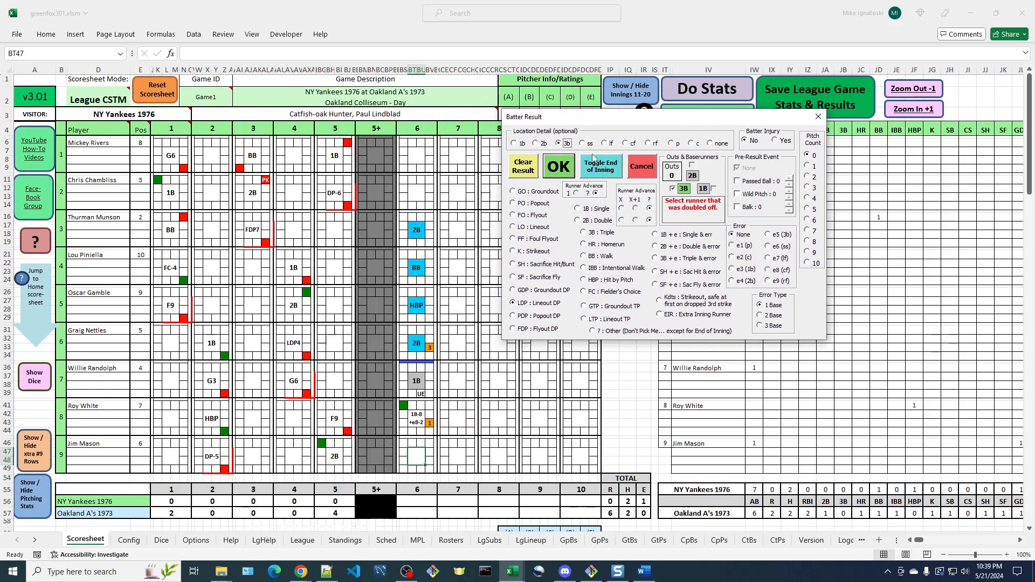
click(560, 167)
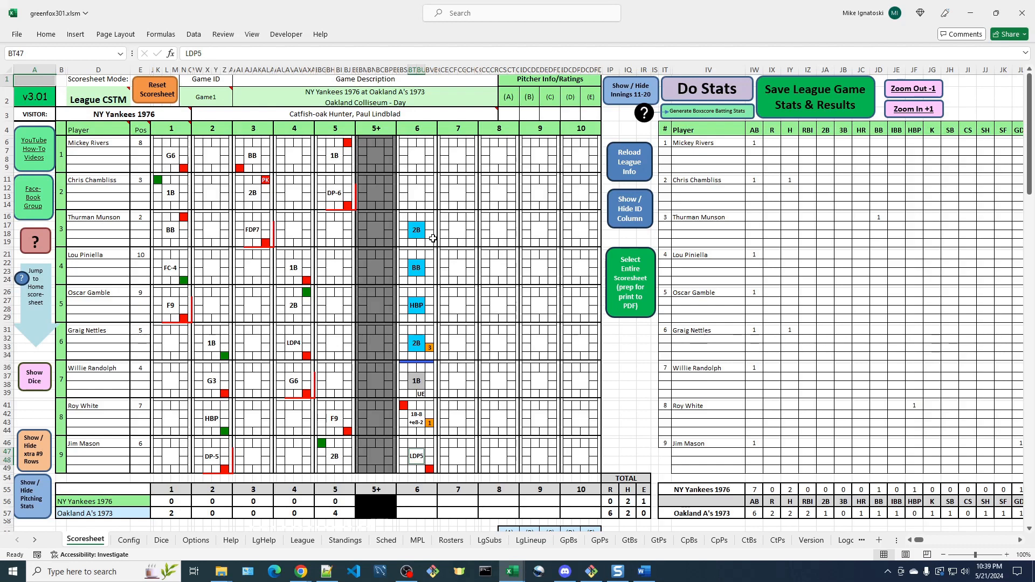
Record a groundout to the pitcher (GO, p) for the visiting team's leadoff batter in inning 6 and mark the end of the inning.
click(417, 153)
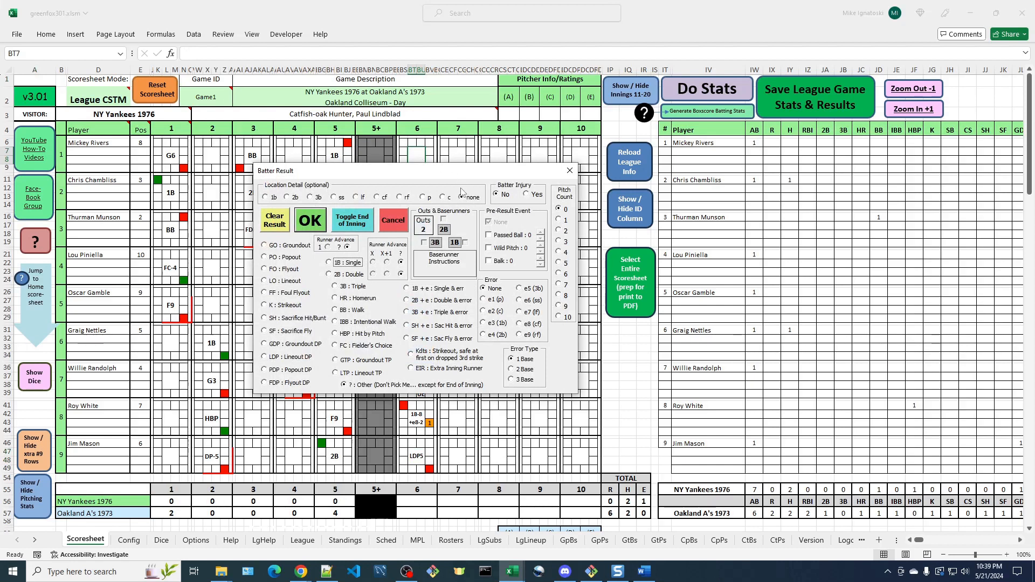
drag(402, 181, 626, 154)
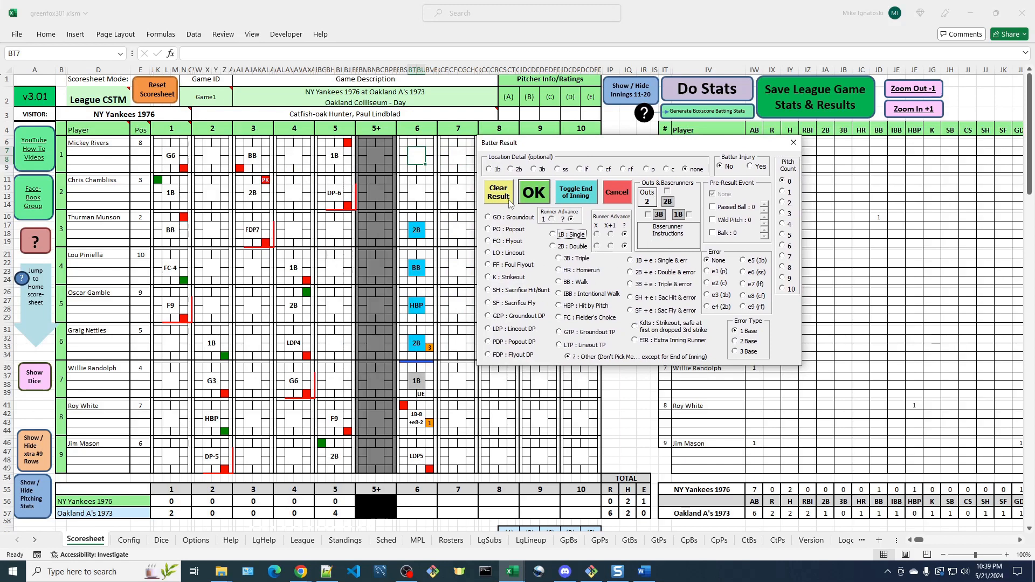
click(524, 219)
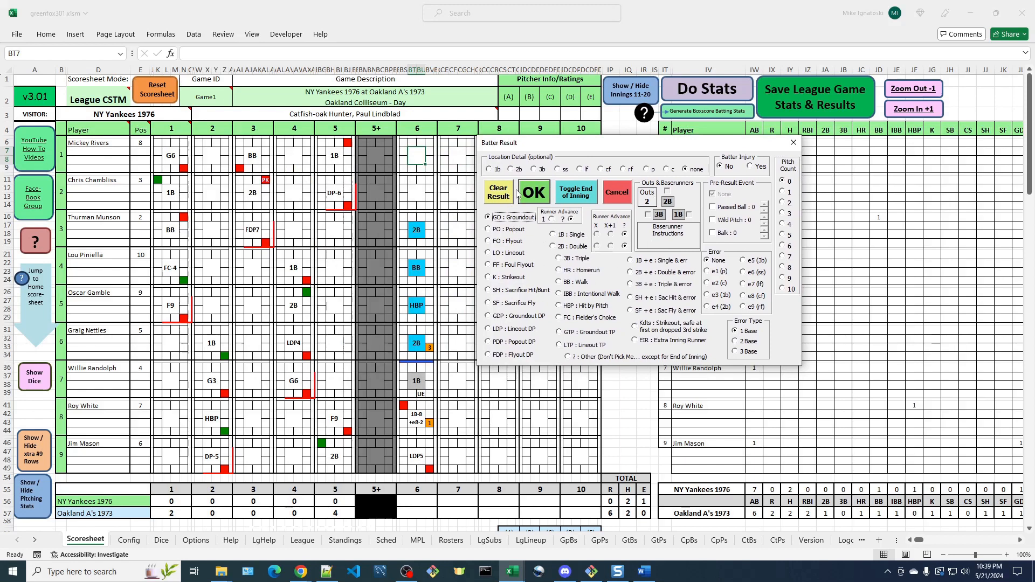
click(650, 170)
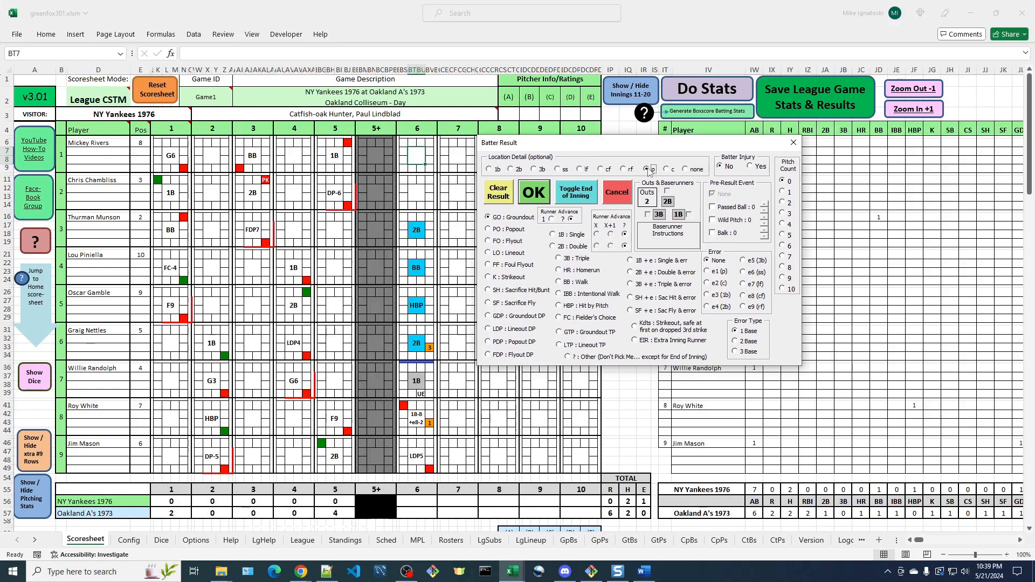
click(590, 200)
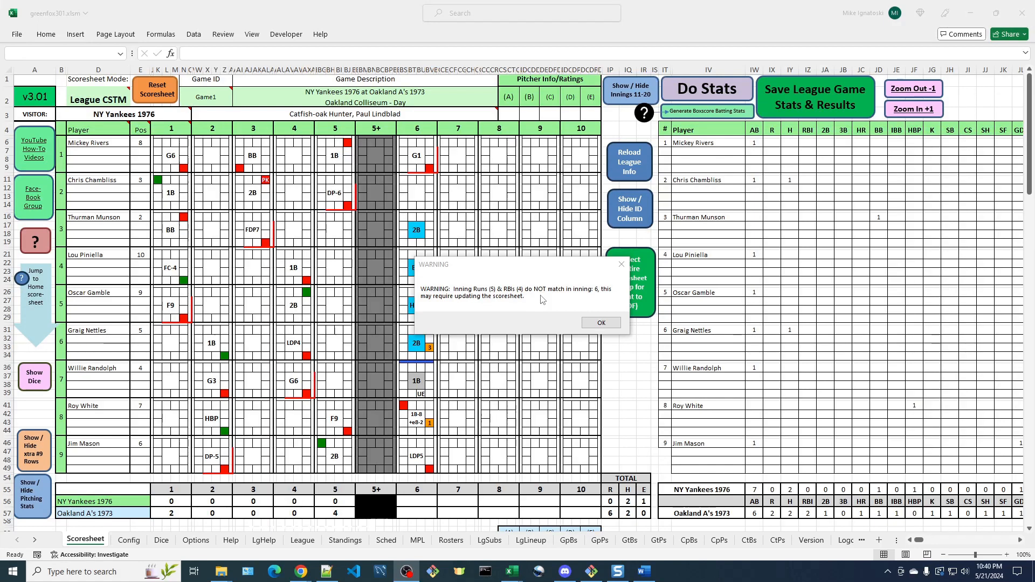
drag(515, 269, 550, 245)
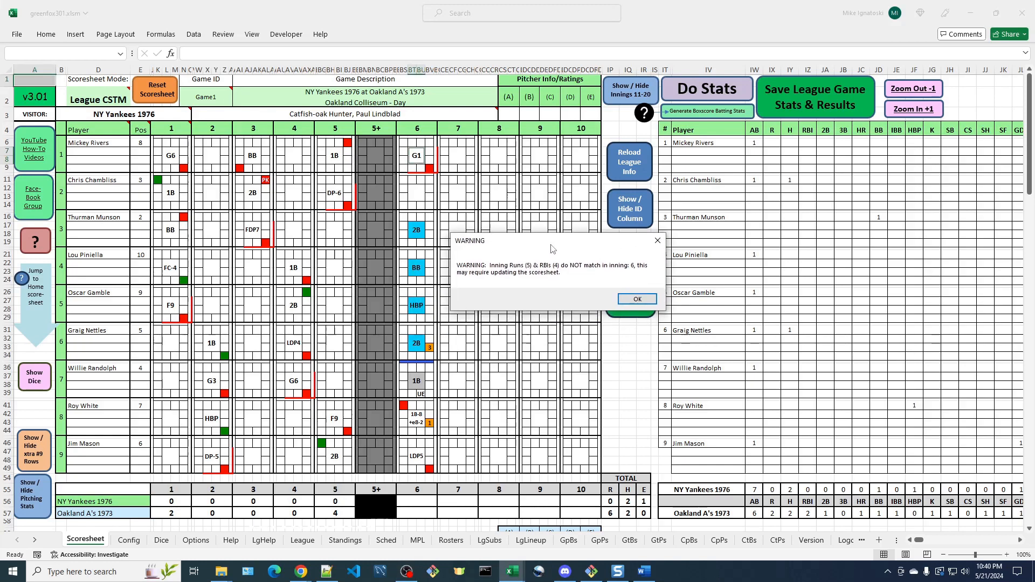
click(638, 300)
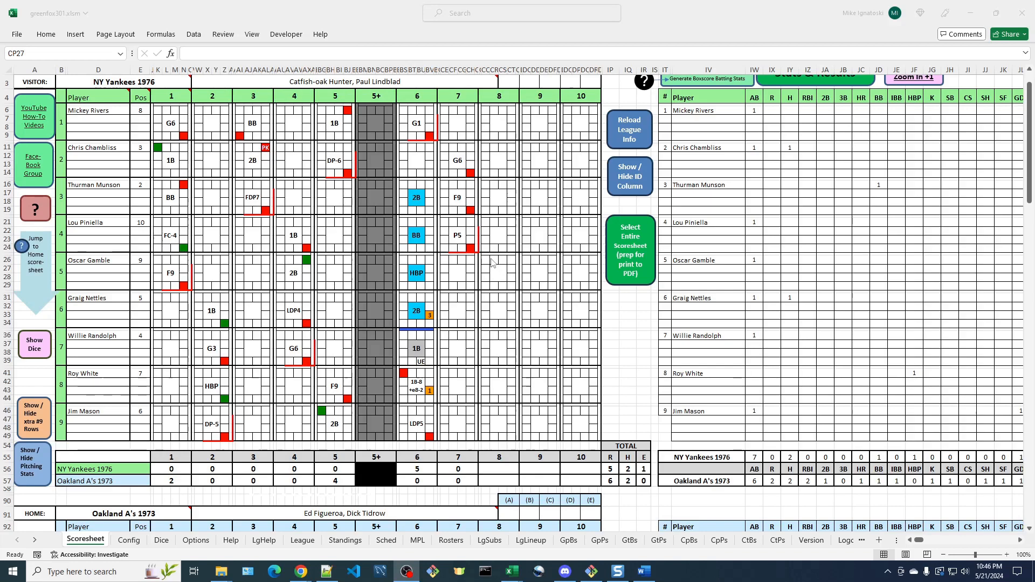
Look up the change-hitter cell in the batter block key and bring in Carlos May to bat in the visitors' fifth slot in inning 8.
click(39, 213)
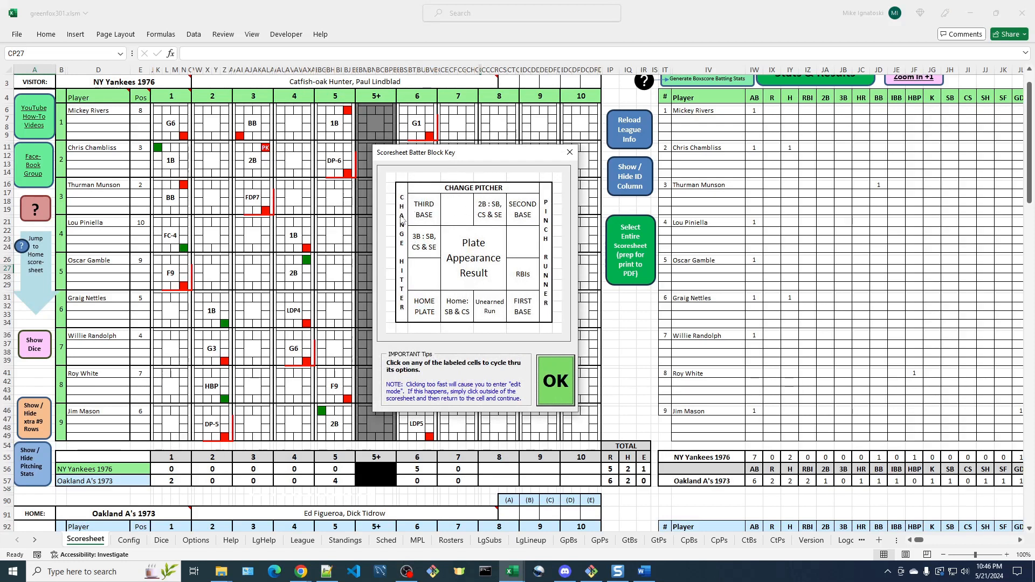
click(555, 382)
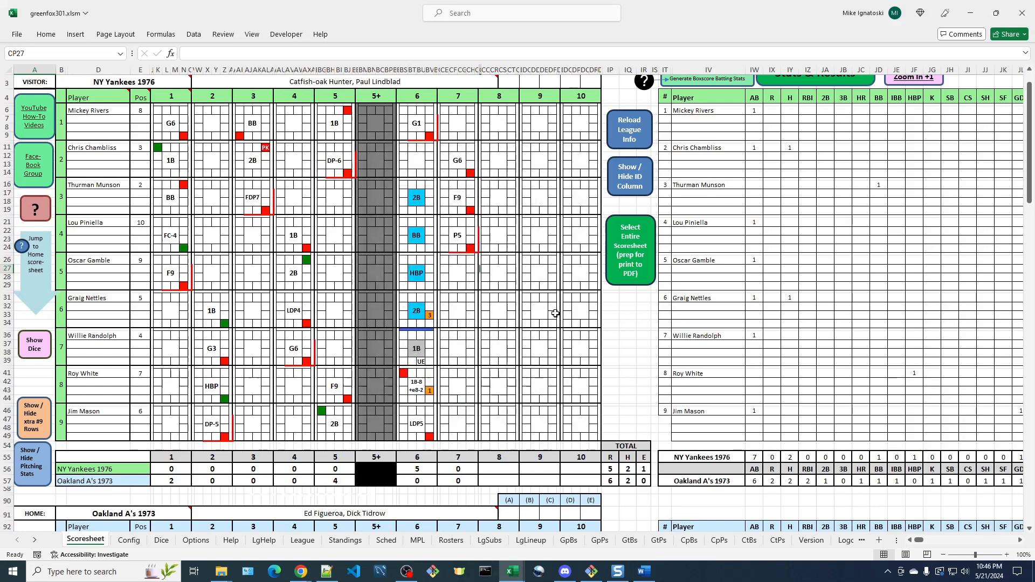
click(479, 281)
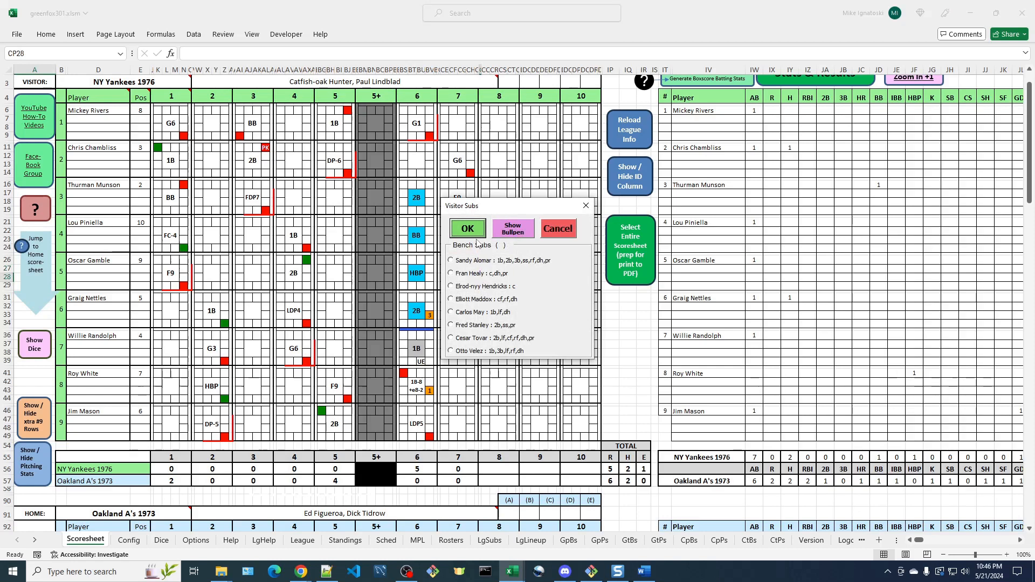
drag(491, 210, 587, 170)
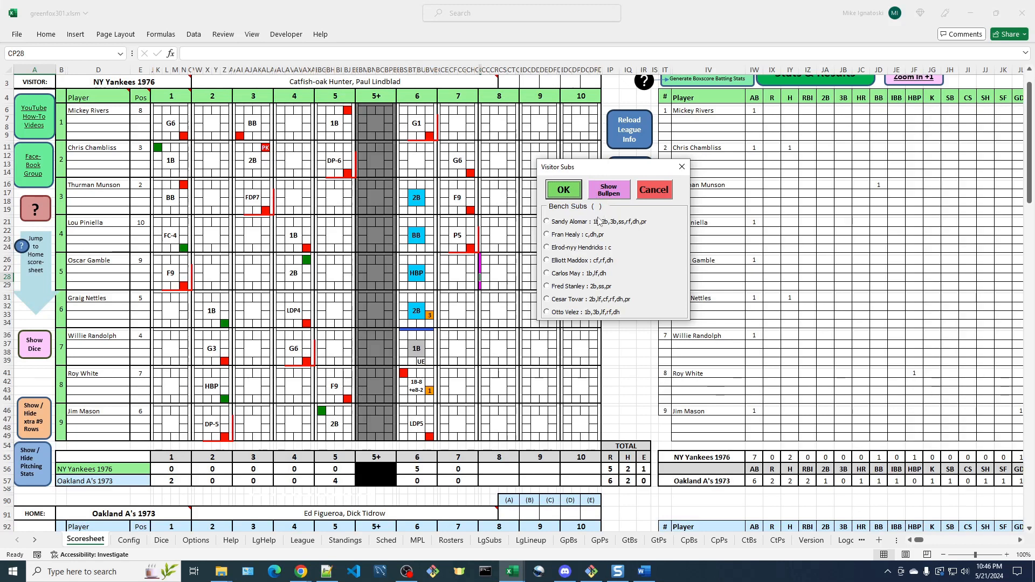
click(547, 274)
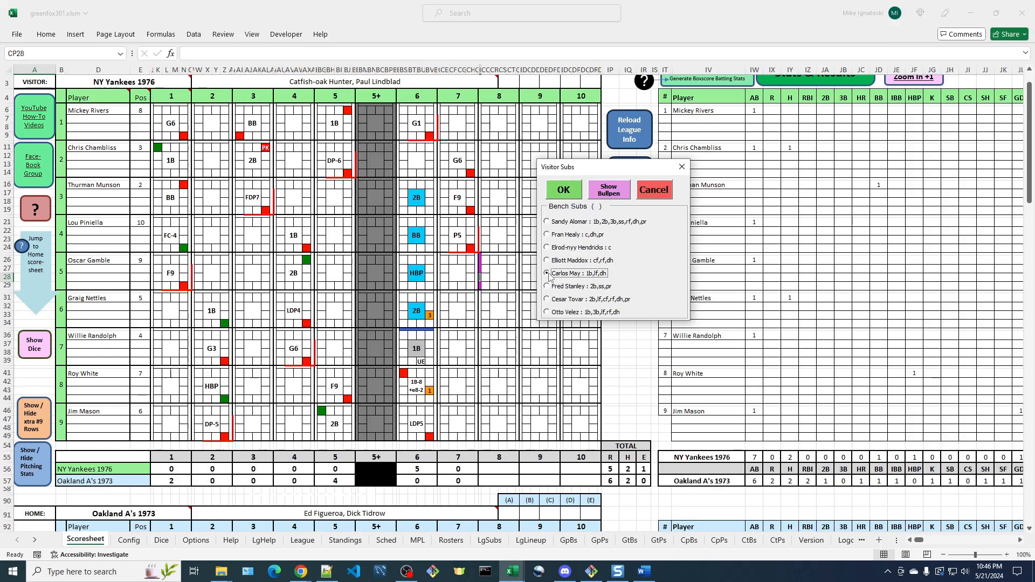
click(563, 191)
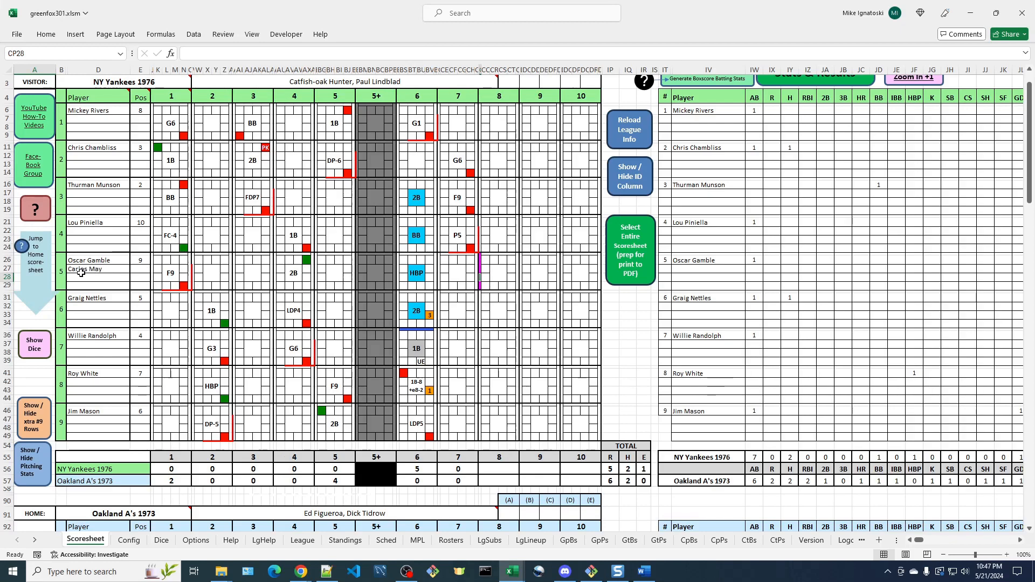
Record a single (1B) for the pinch hitter in the visiting team's fifth slot in inning 8.
click(499, 269)
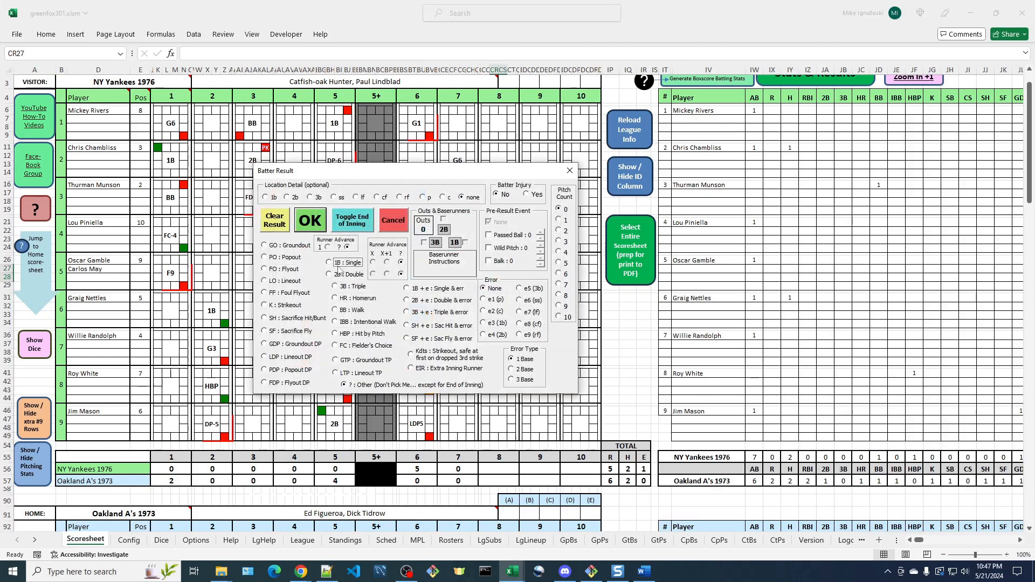
click(330, 264)
click(317, 221)
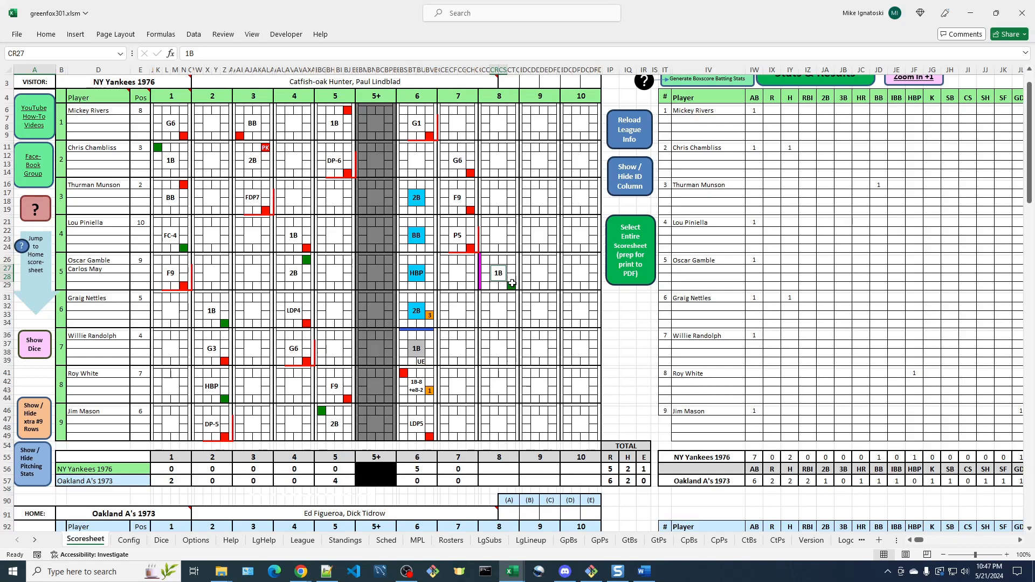
Look up the pinch-runner cell in the batter block key and put in Sandy Alomar to run for the fifth slot in inning 8.
click(45, 208)
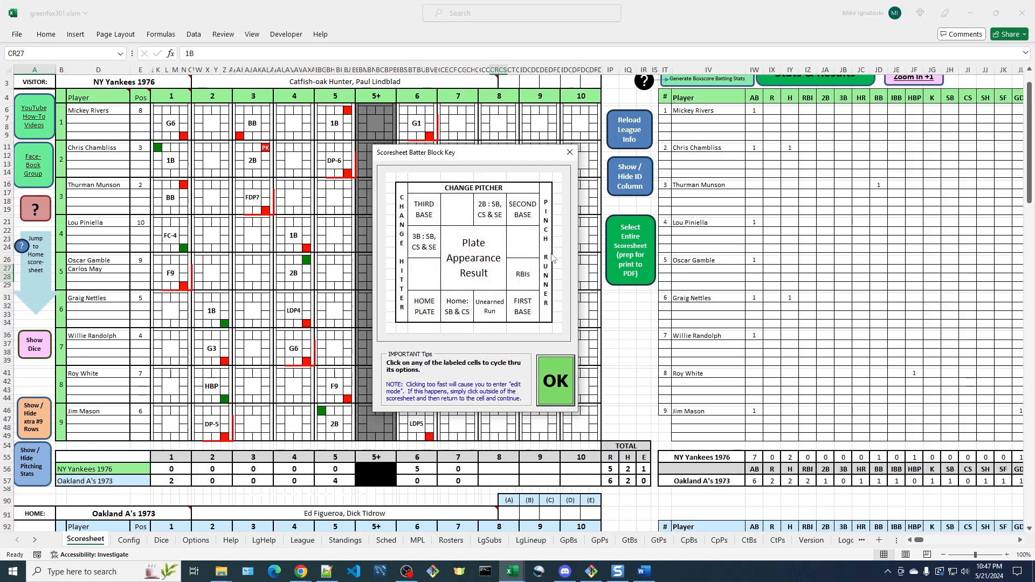
click(557, 384)
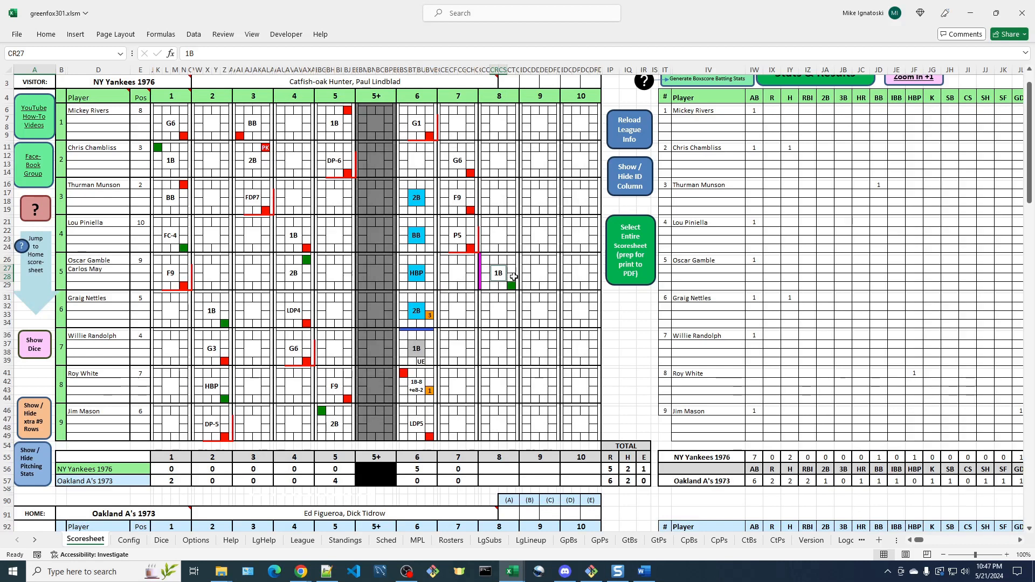
click(518, 271)
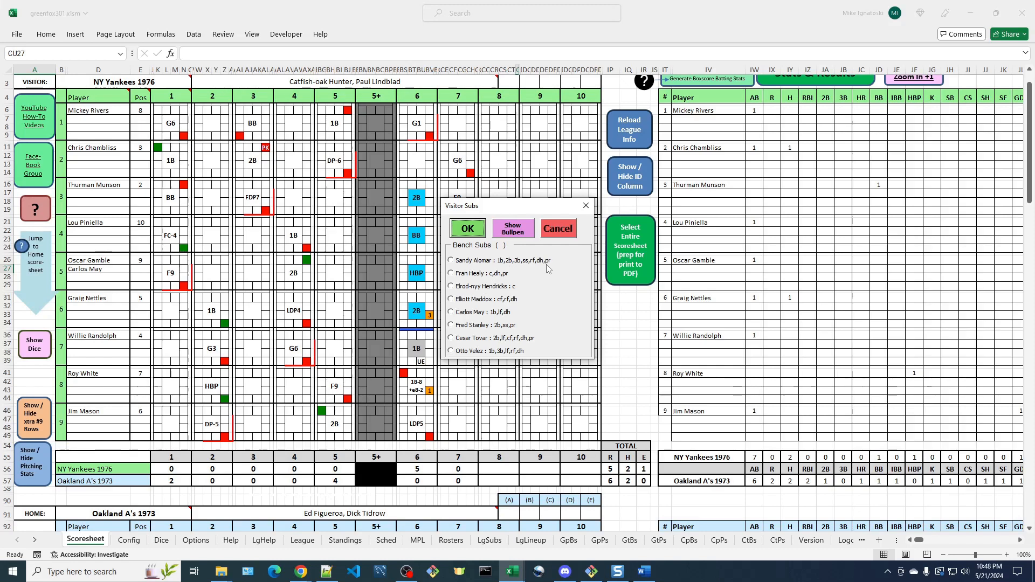
click(452, 261)
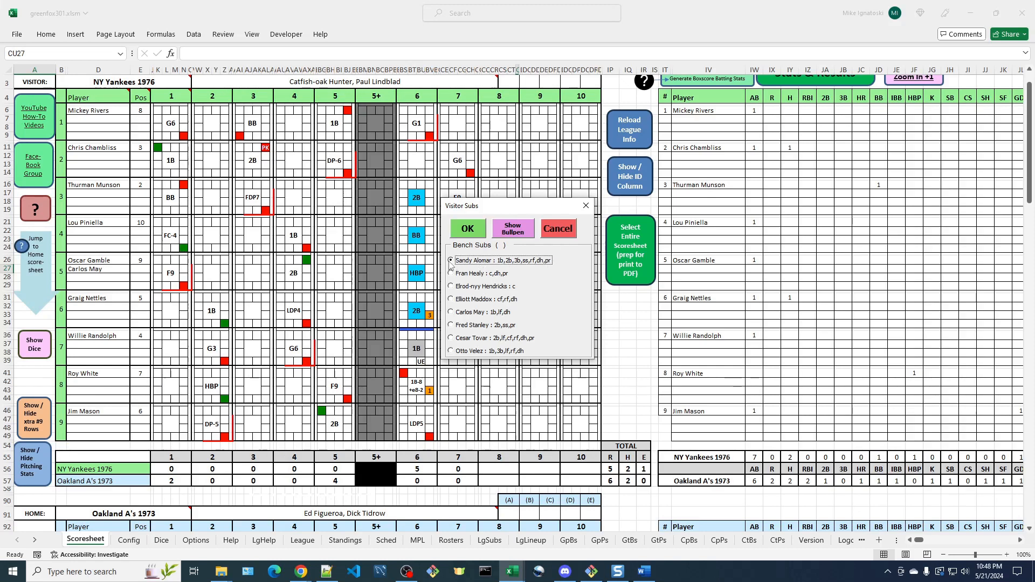
click(473, 233)
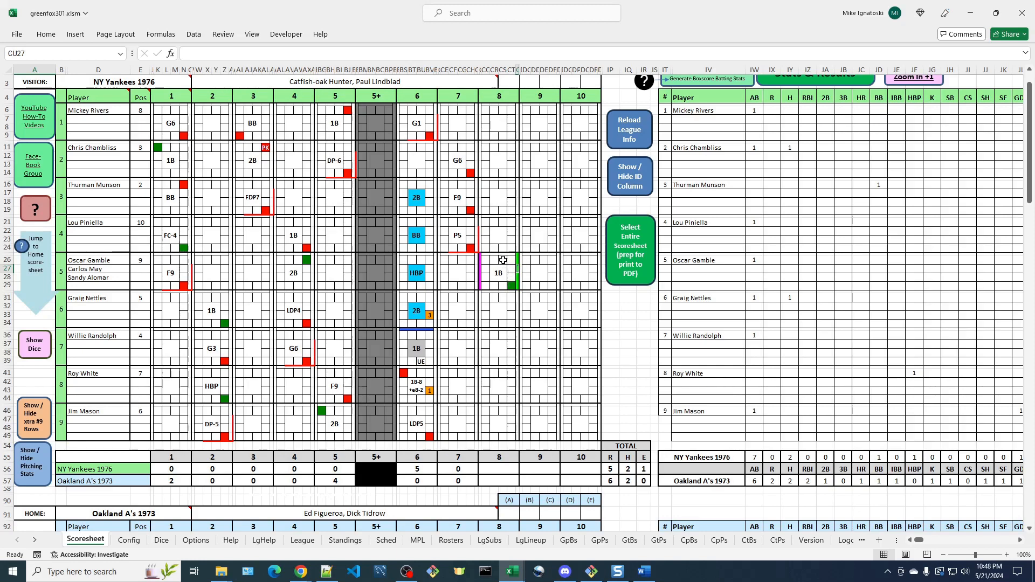
Look up the second-base steal cell in the batter block key and cycle the pinch runner's inning 8 steal past SB to SE.
click(43, 216)
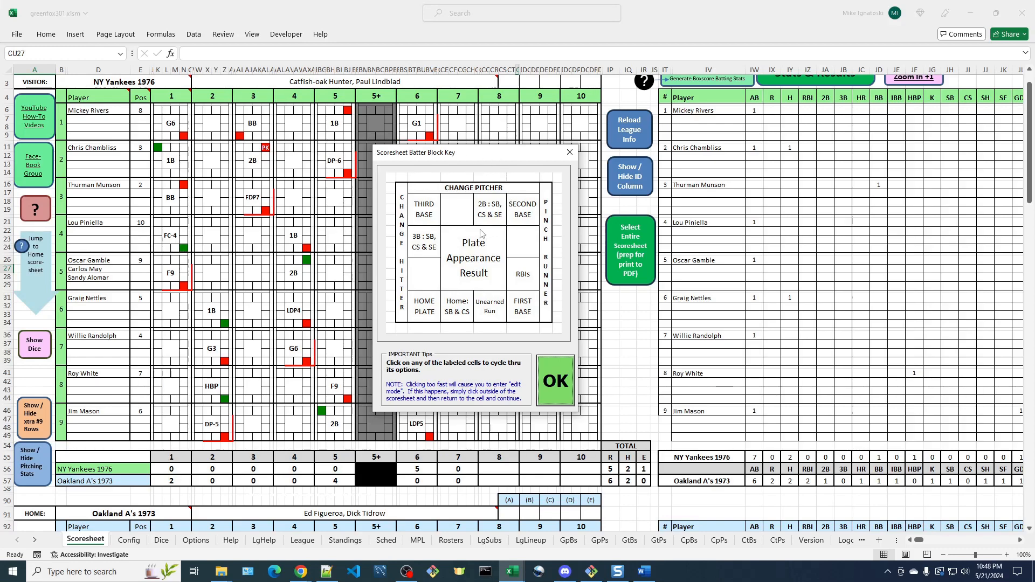
click(562, 376)
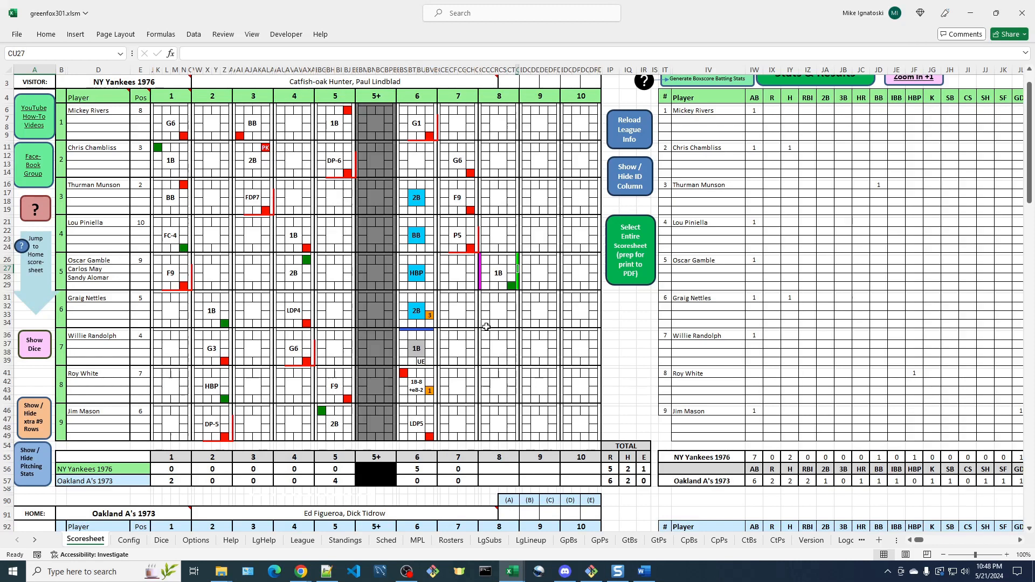
click(503, 260)
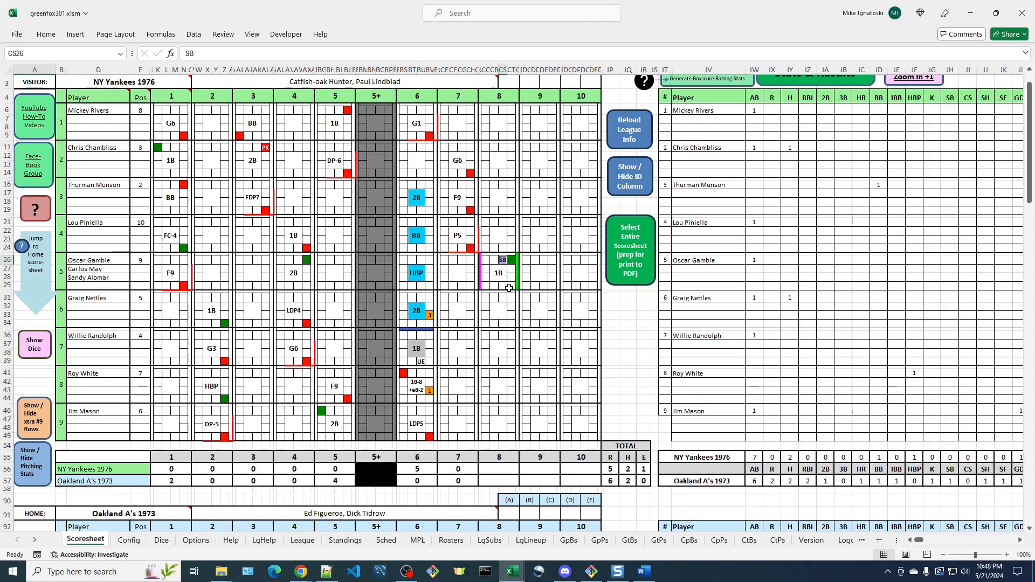
double_click(503, 261)
double_click(503, 261)
Record a strikeout (K) for the visiting team's sixth batter in inning 8.
click(498, 315)
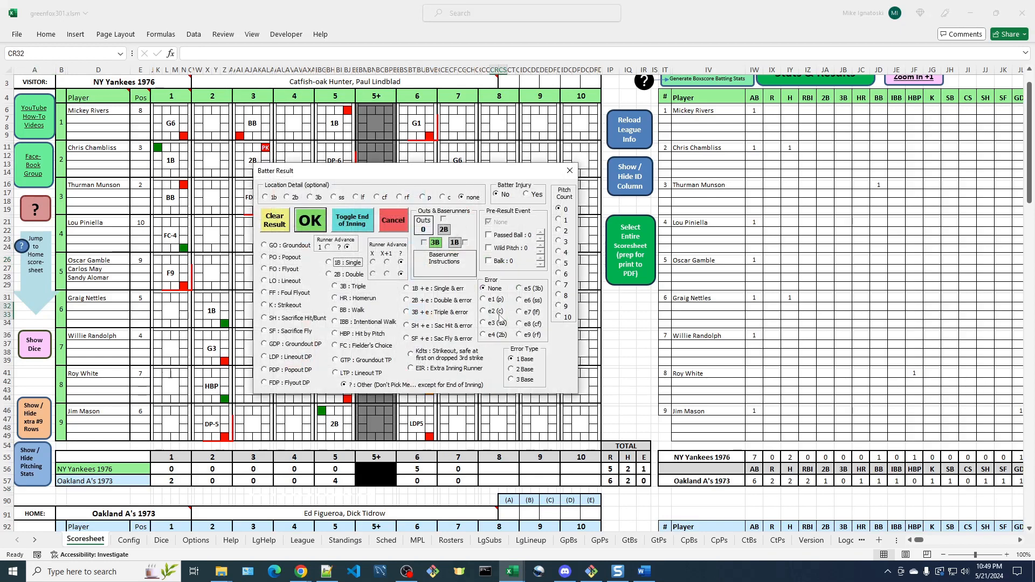
drag(430, 174, 525, 143)
click(385, 271)
click(408, 188)
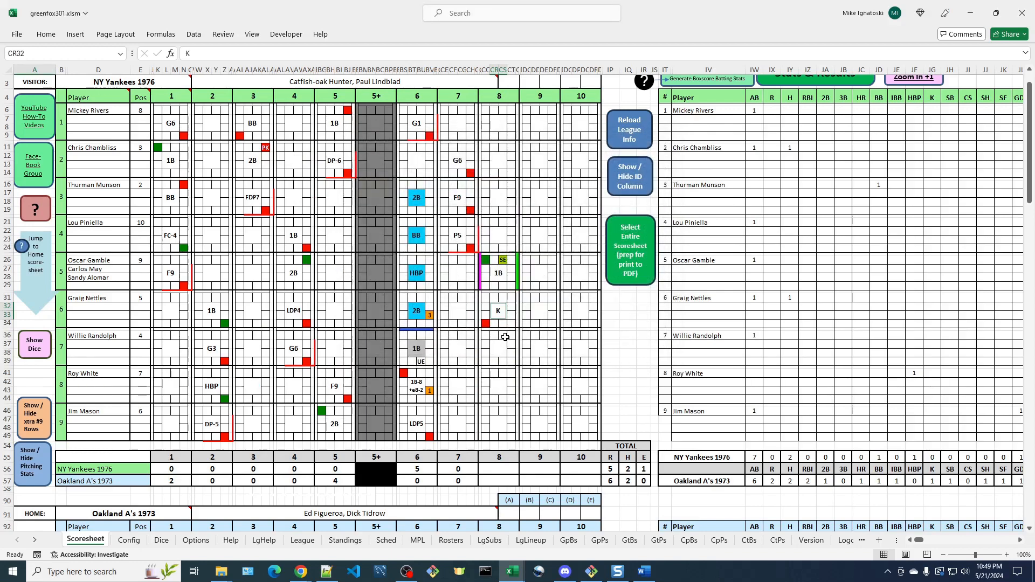
Record the seventh batter's inning 8 popout double play to the pitcher (PDP, p), doubling off the runner on third, and mark the inning's end.
click(499, 348)
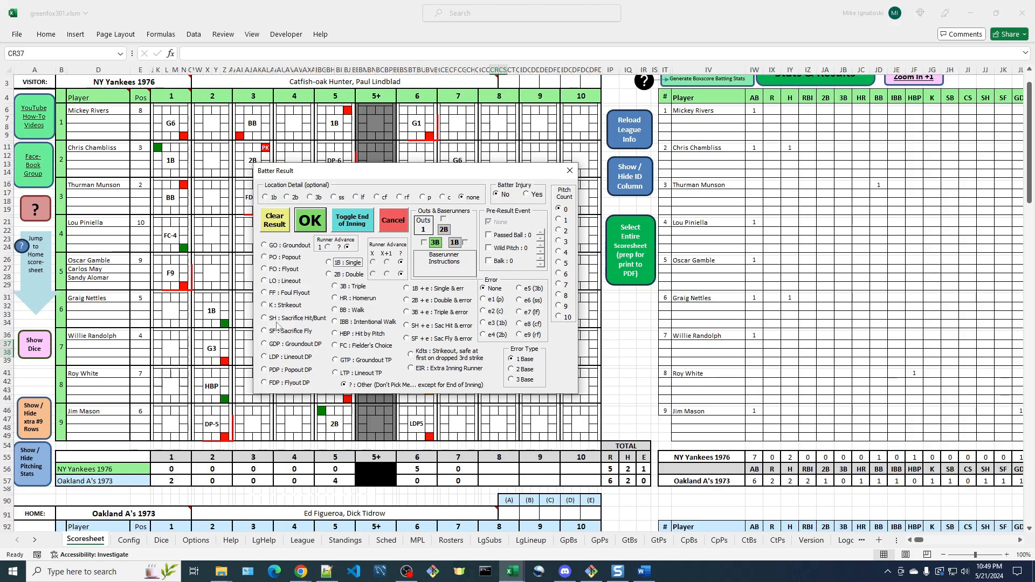
drag(418, 175, 505, 139)
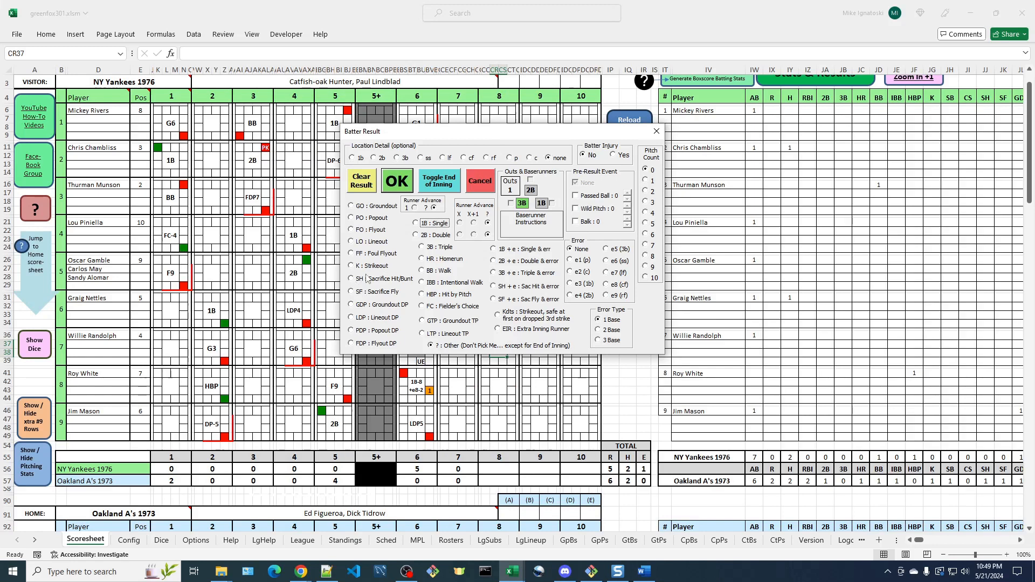
drag(501, 140, 702, 205)
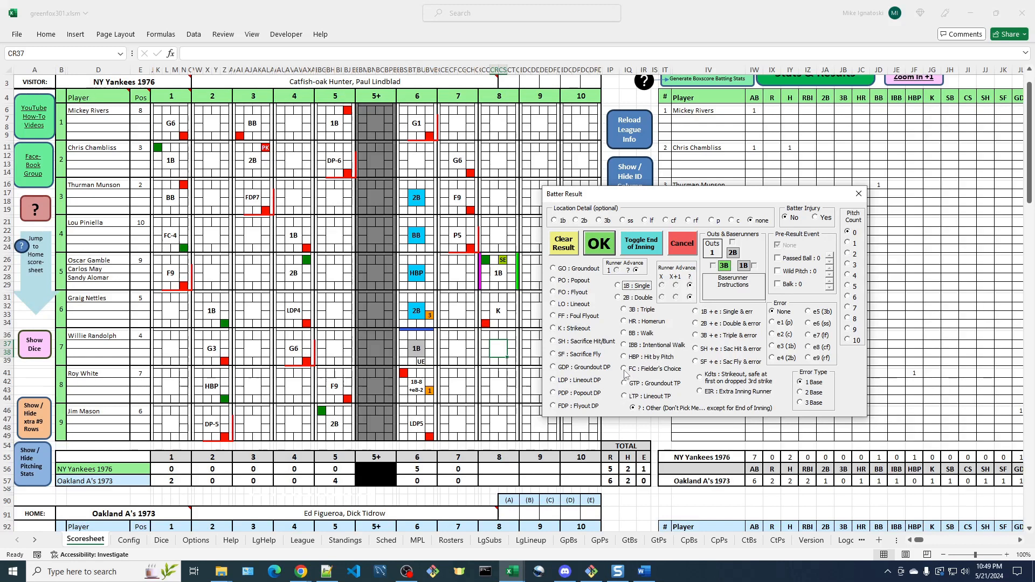
click(555, 396)
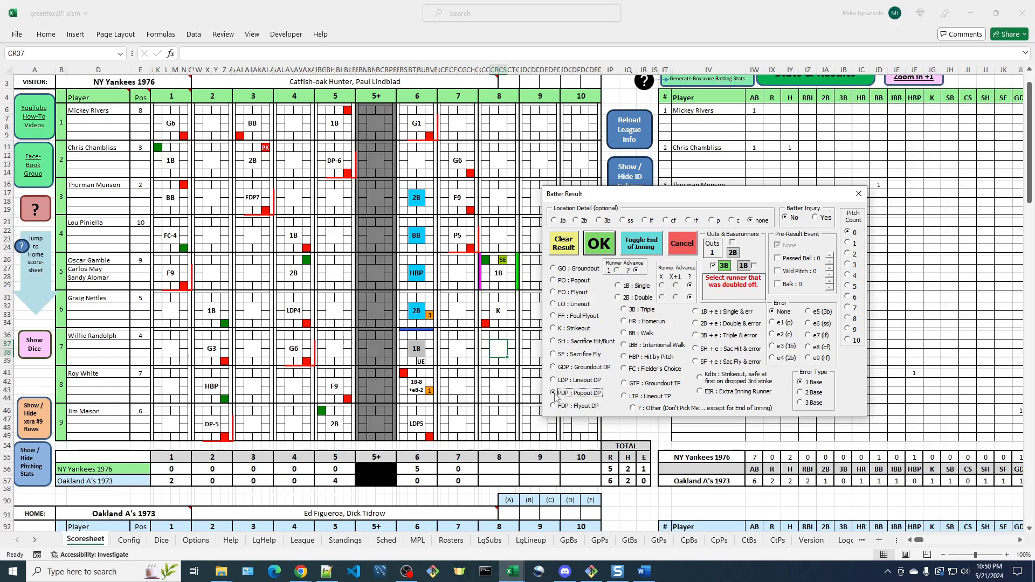
click(713, 221)
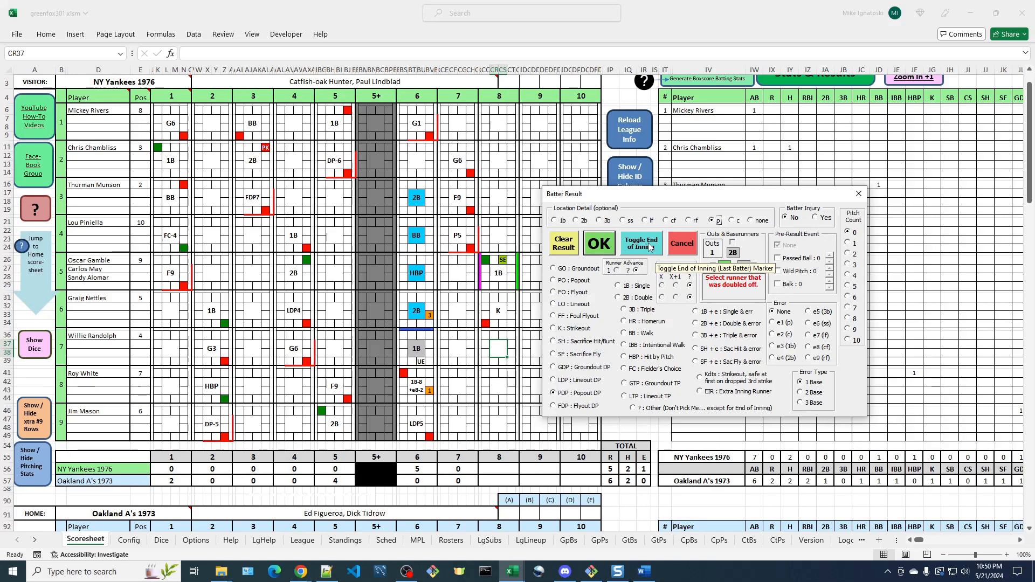
click(600, 244)
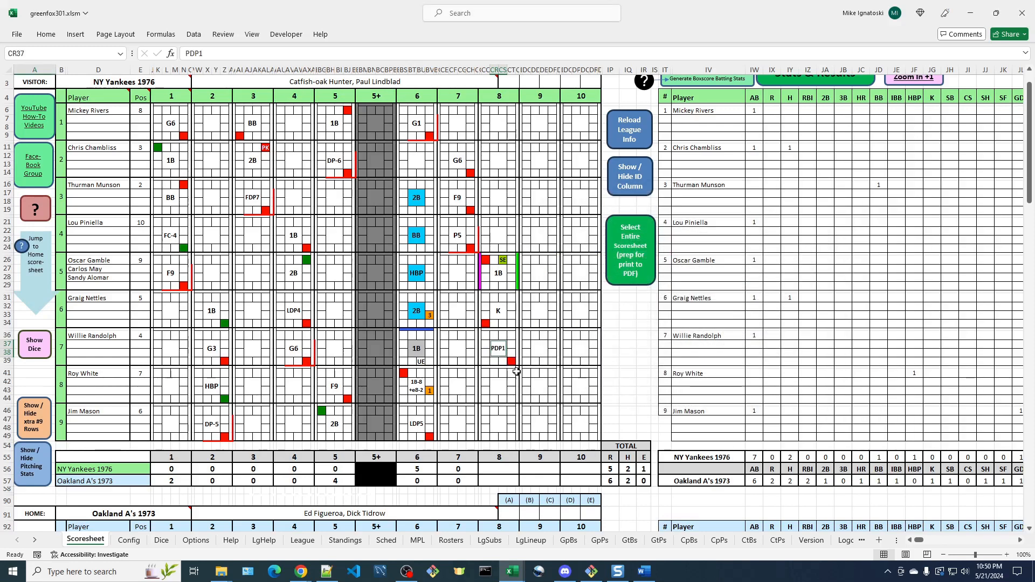
double_click(498, 349)
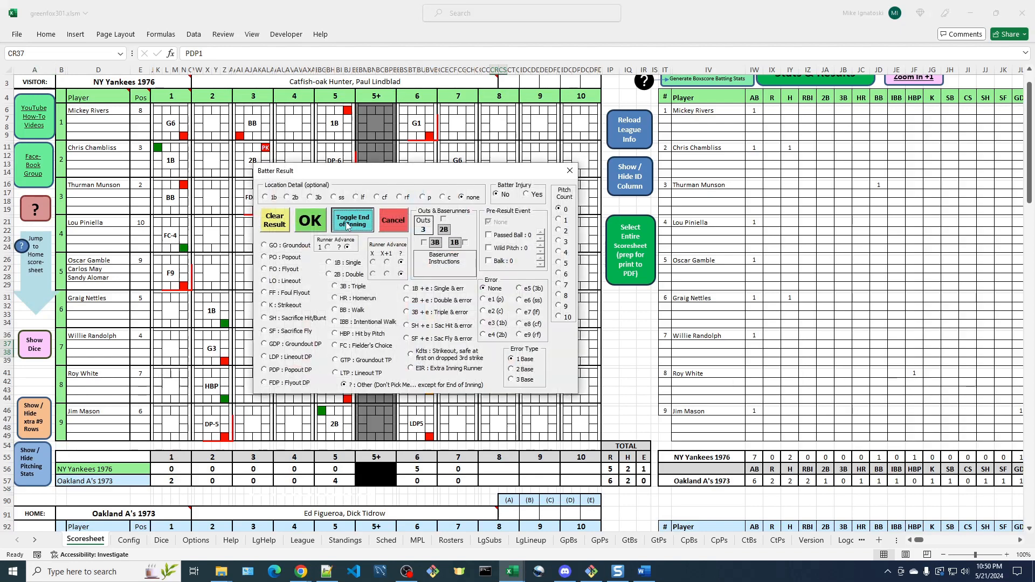
click(347, 225)
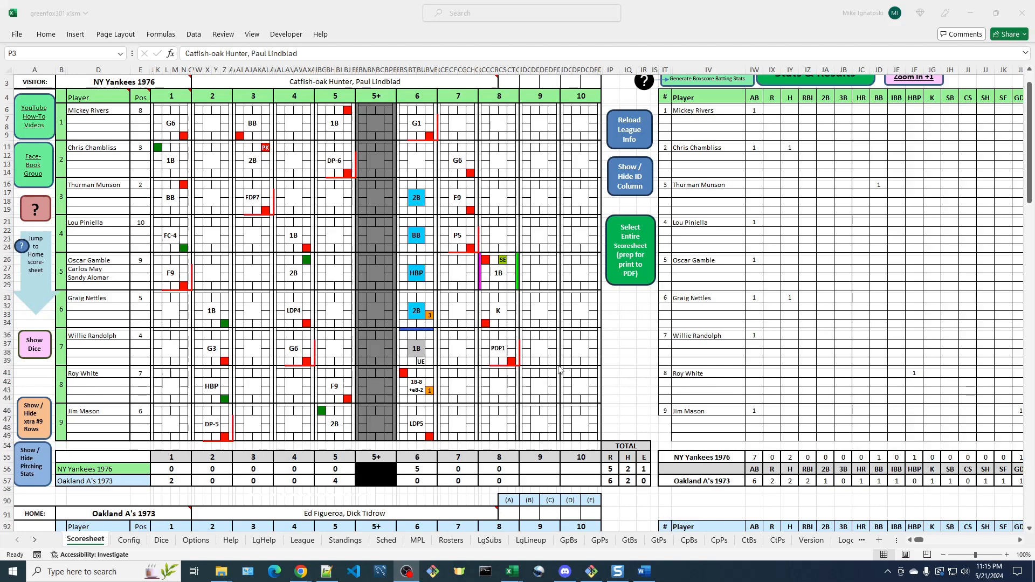
Look up the change-pitcher cell in the batter block key and bring in Rollie Fingers to face the eighth batter in inning 9.
click(43, 213)
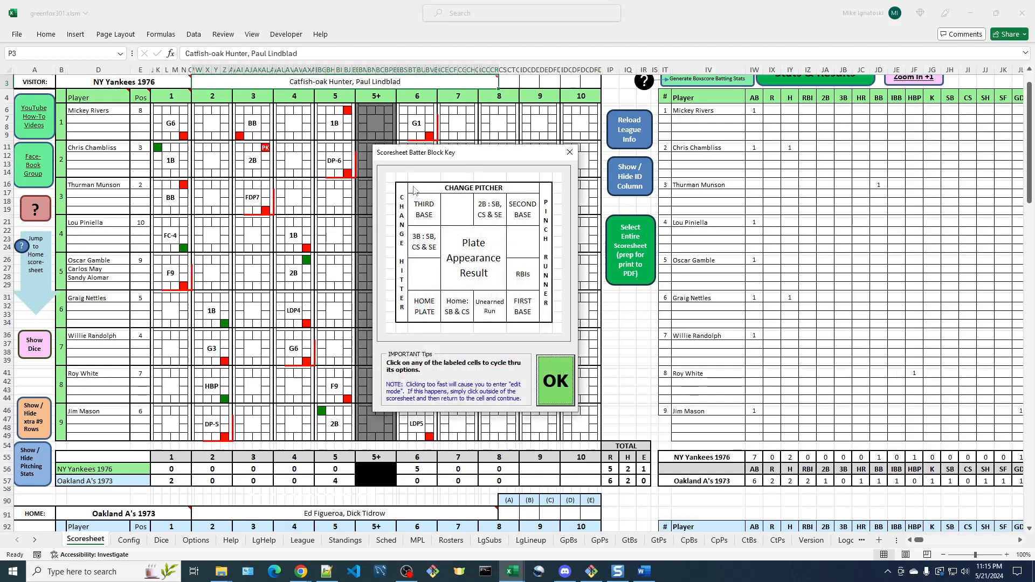
click(551, 381)
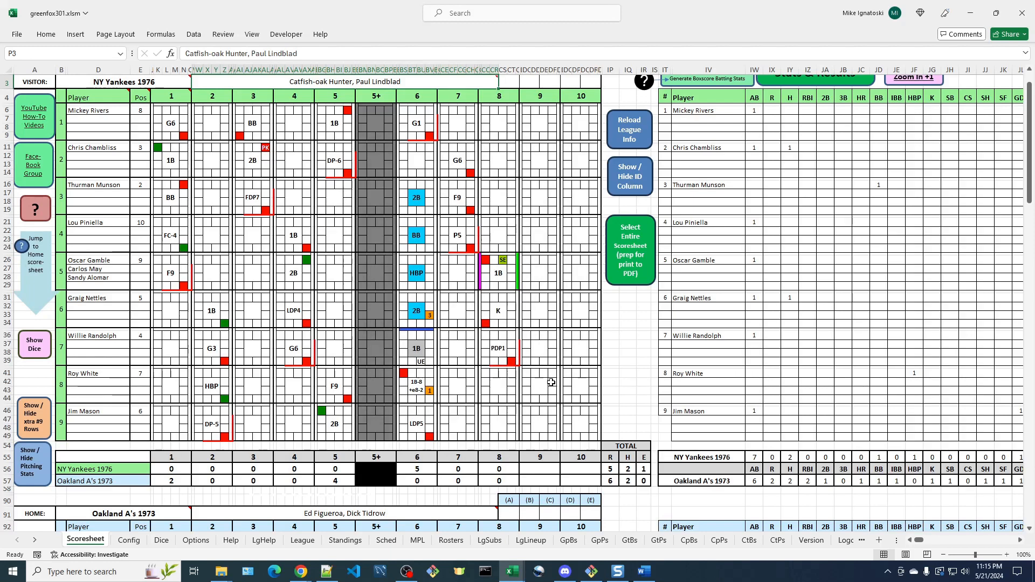
click(538, 368)
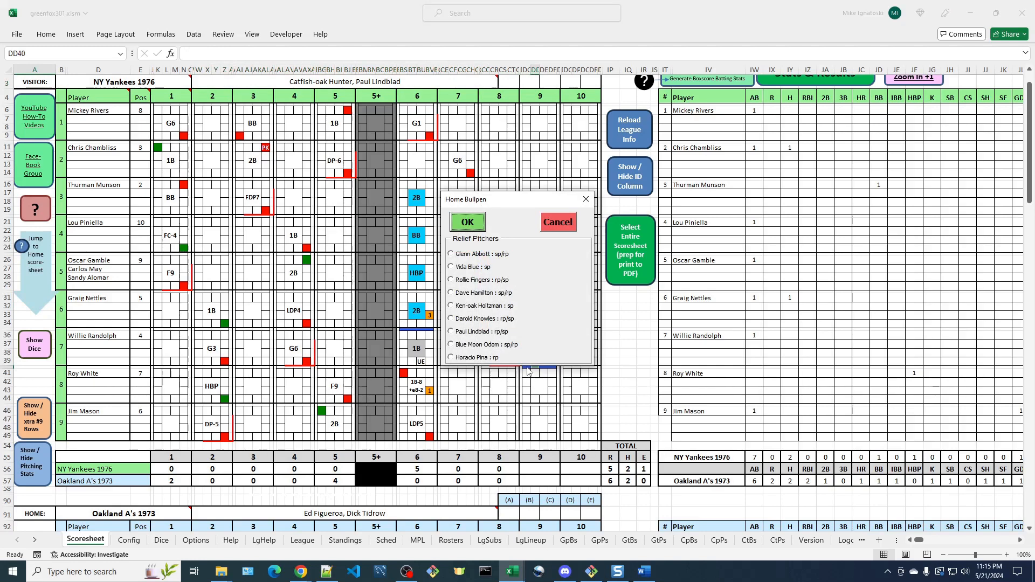
click(453, 281)
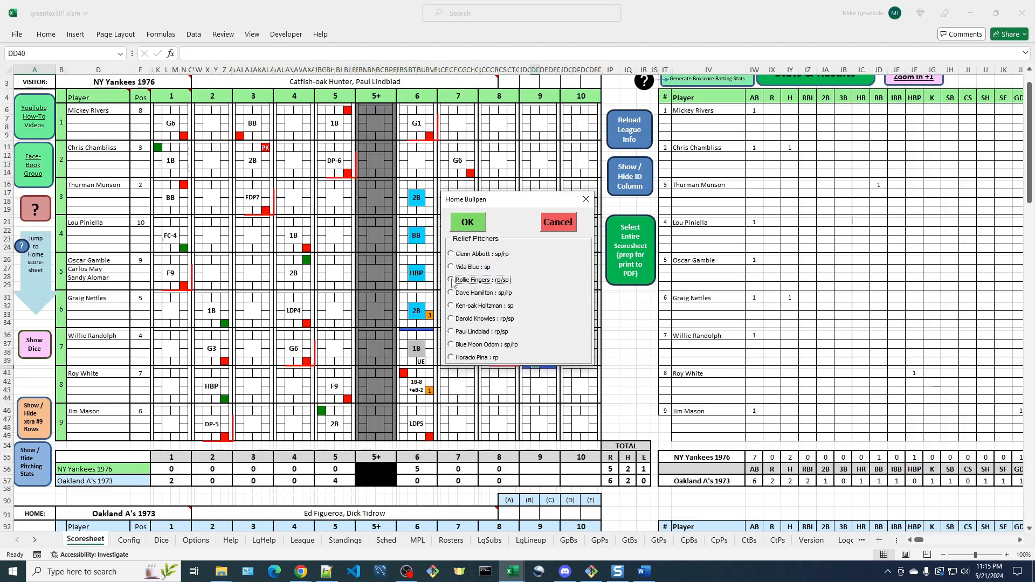
click(468, 223)
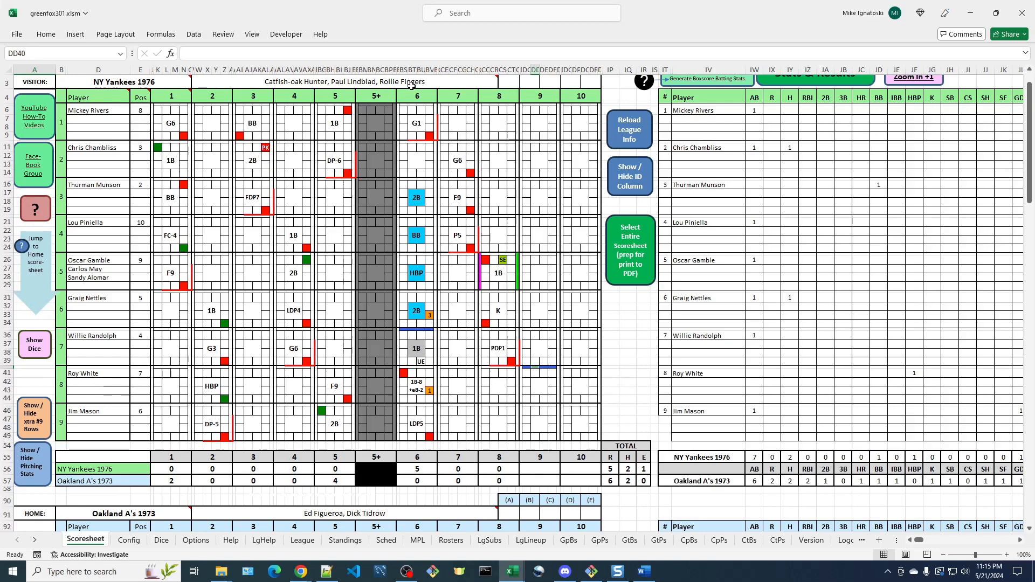
mouse_move(413, 86)
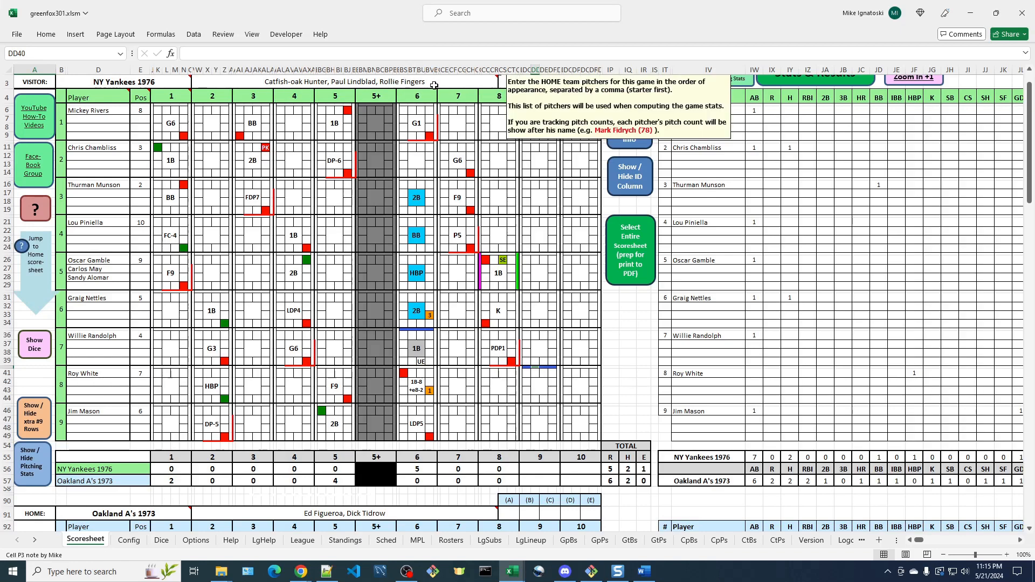
Record a walk (BB) on 6 pitches for the visiting team's eighth batter in inning 9.
click(540, 389)
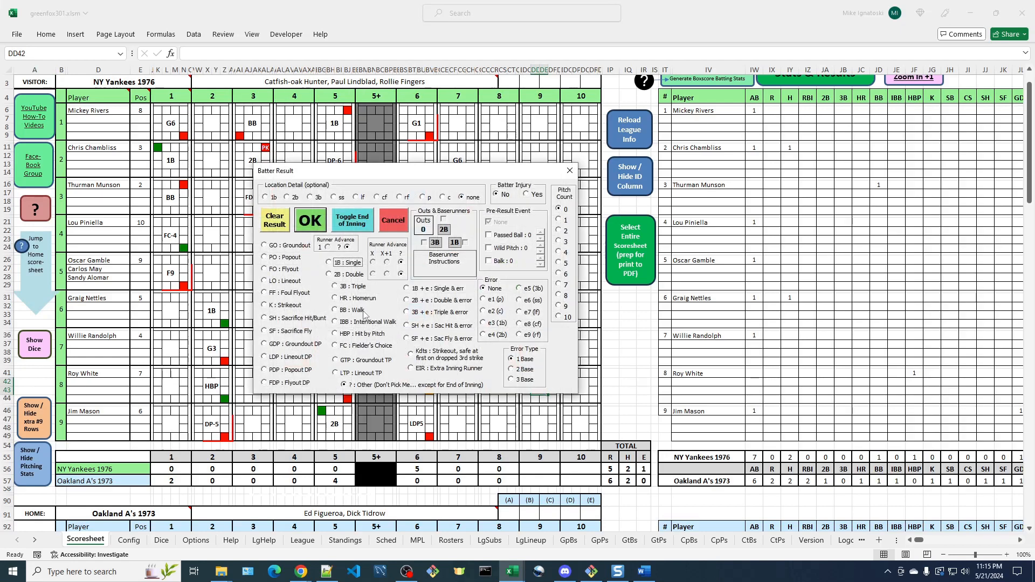
click(337, 312)
click(563, 276)
click(307, 222)
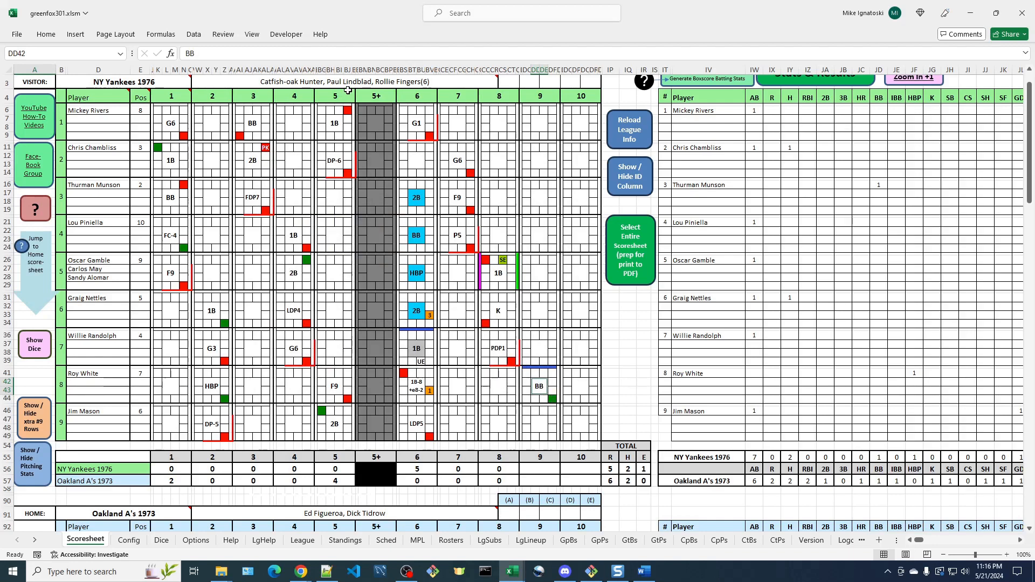
mouse_move(412, 86)
Look up the change-hitter cell in the batter block key and put in Cesar Tovar to bat in the ninth slot in inning 9.
click(45, 216)
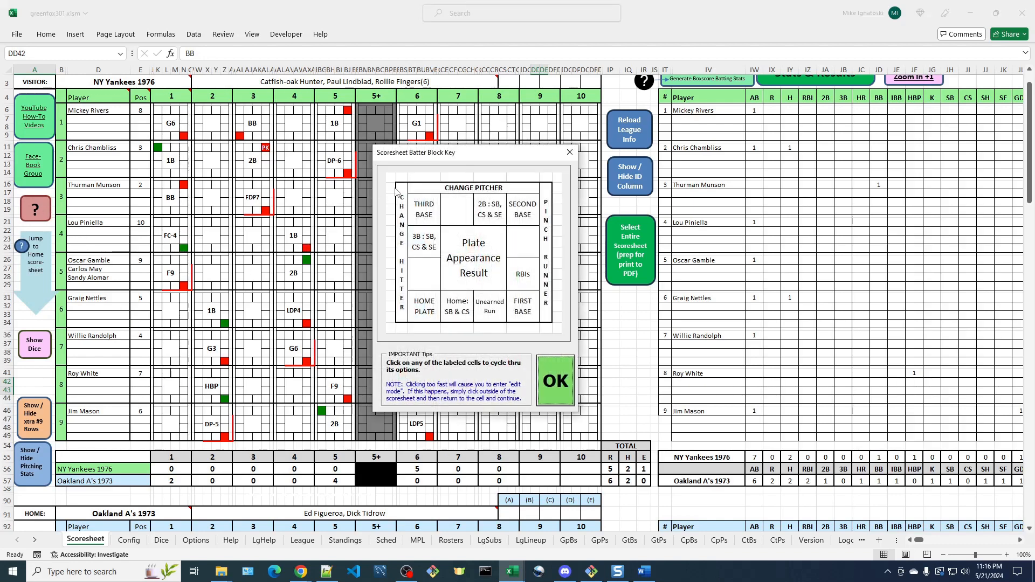
click(559, 378)
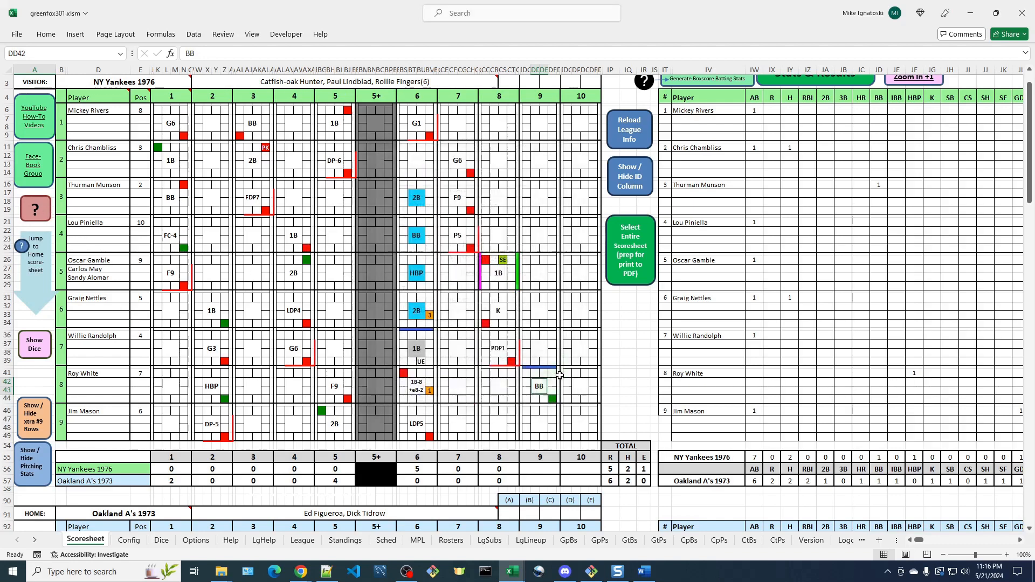
click(521, 429)
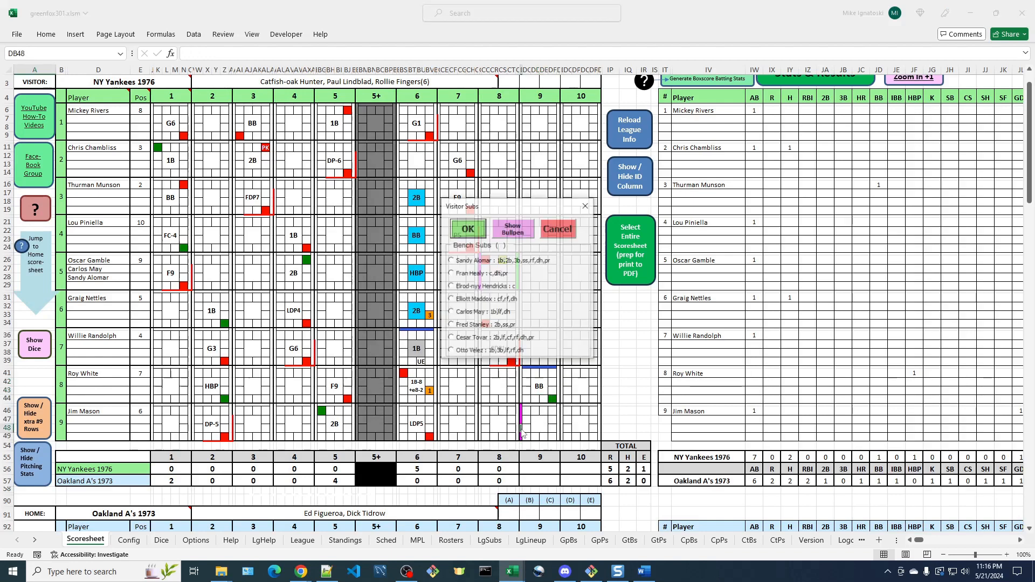
click(450, 338)
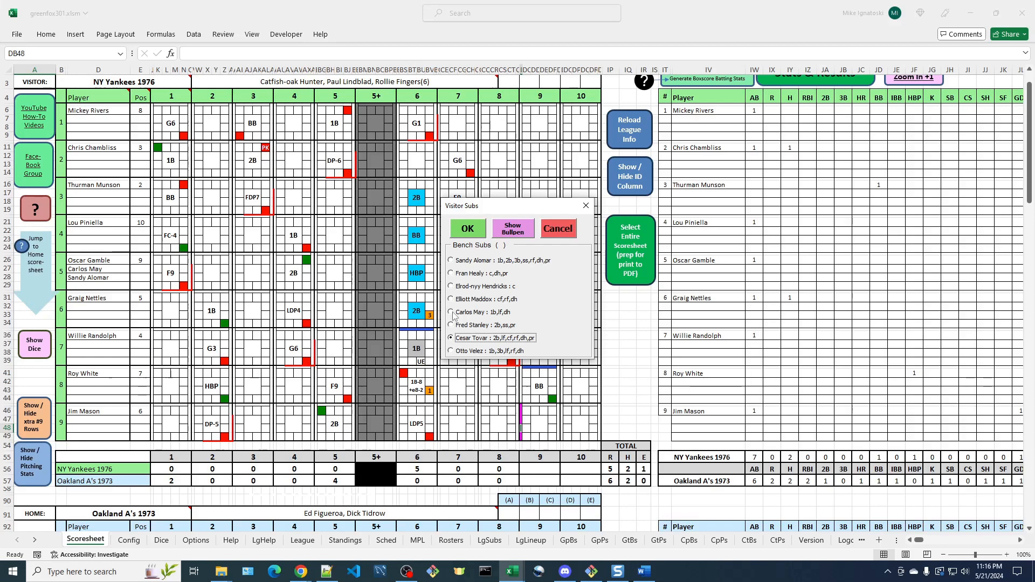
click(477, 233)
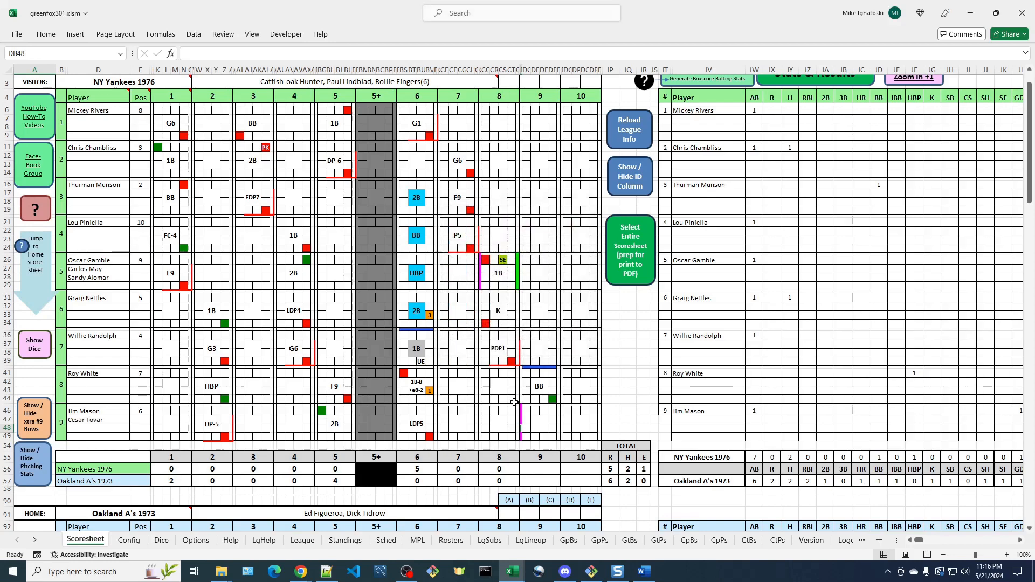
Record the ninth slot's inning 9 fielder's choice to third base (FC, 3b) on 2 pitches, with the runner from first put out.
click(541, 427)
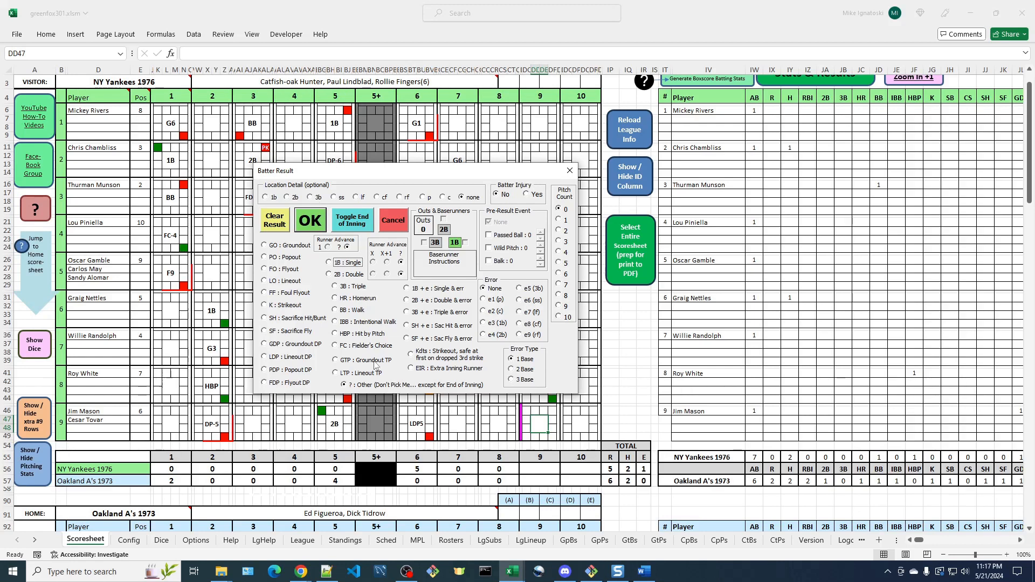
click(336, 347)
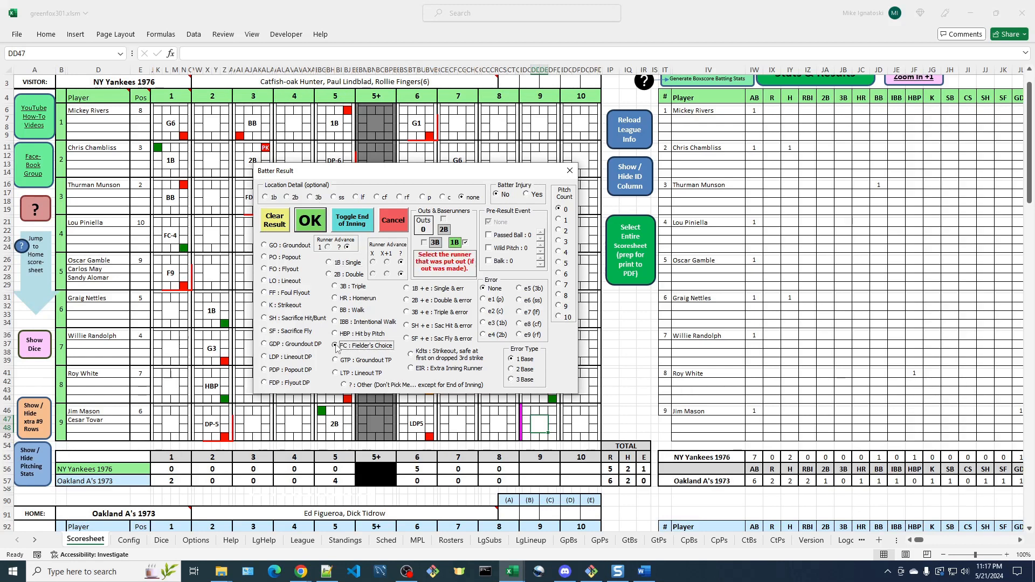
click(311, 198)
click(560, 232)
click(313, 221)
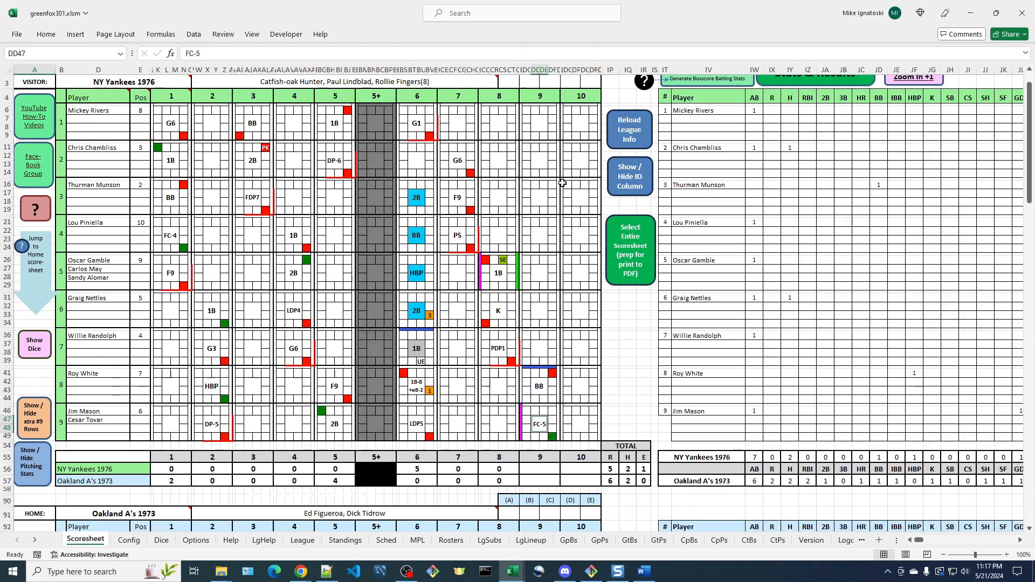
Record a strikeout (K) on 3 pitches for the visiting team's leadoff batter in inning 9.
click(546, 129)
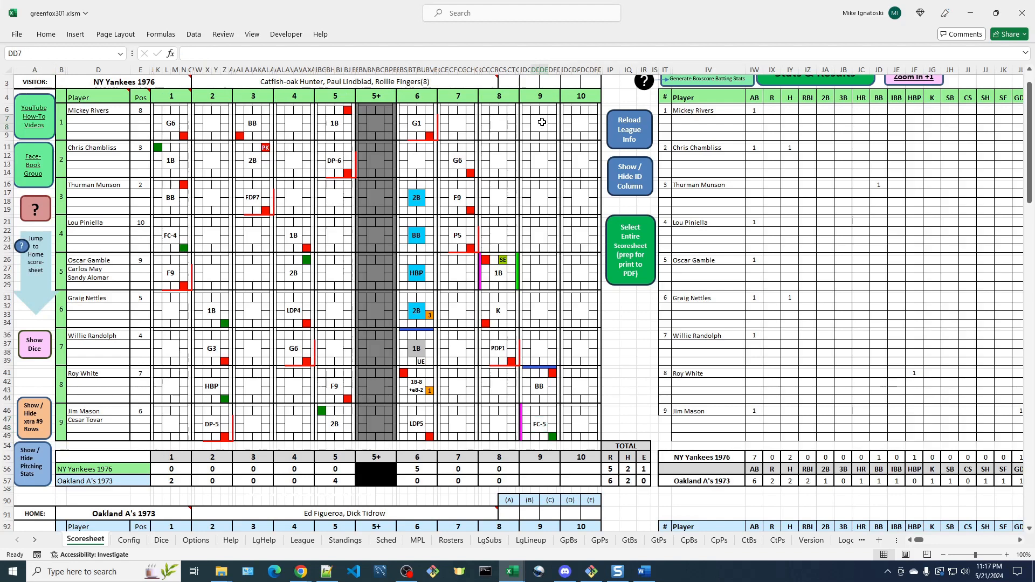
click(279, 307)
click(559, 241)
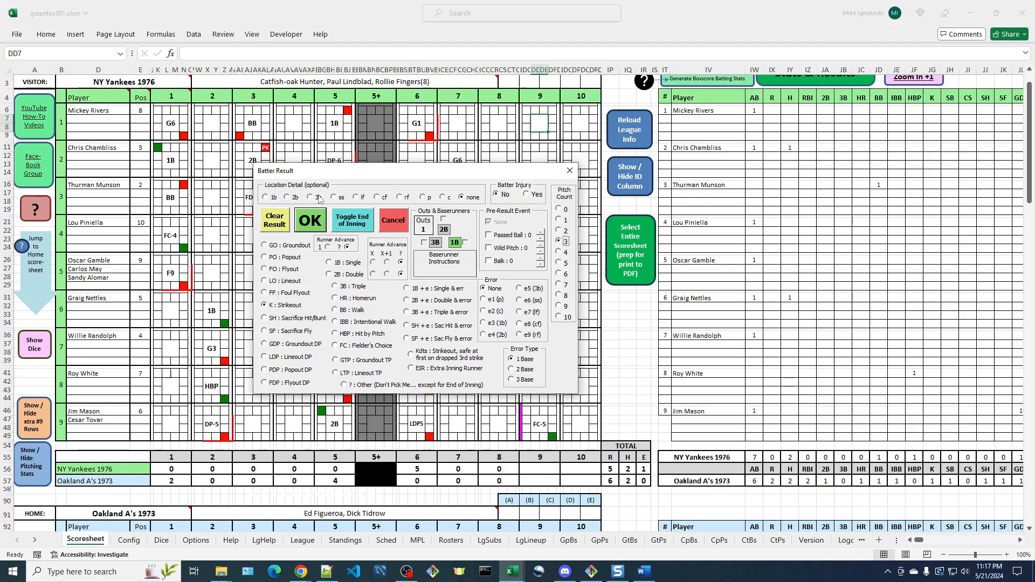
click(311, 221)
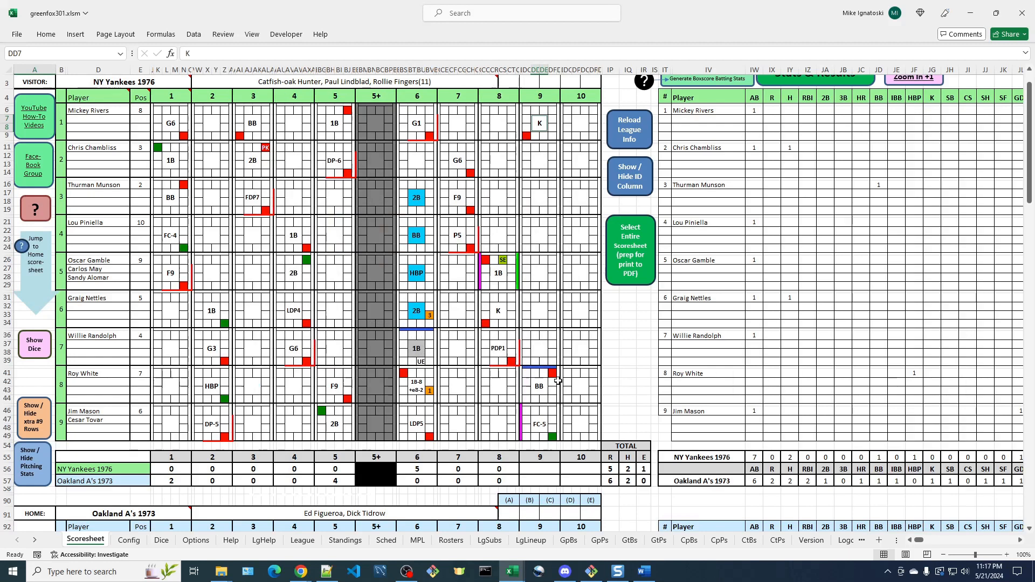
Record one passed ball before the second batter's inning 9 plate appearance, with a dropped-third-strike result (Kdts) on 5 pitches.
click(544, 165)
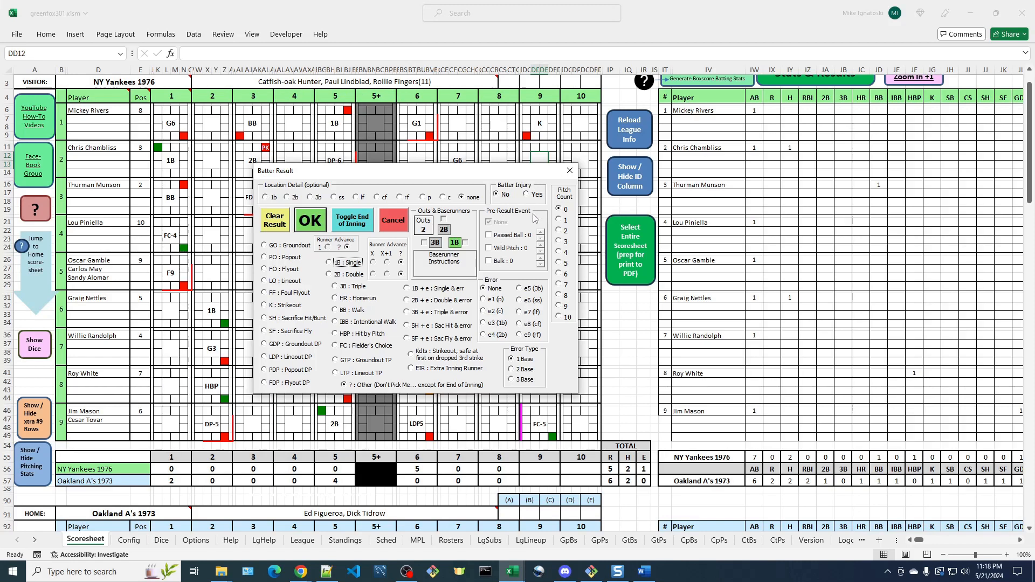
click(488, 222)
click(490, 235)
click(541, 234)
click(411, 355)
drag(423, 175, 320, 134)
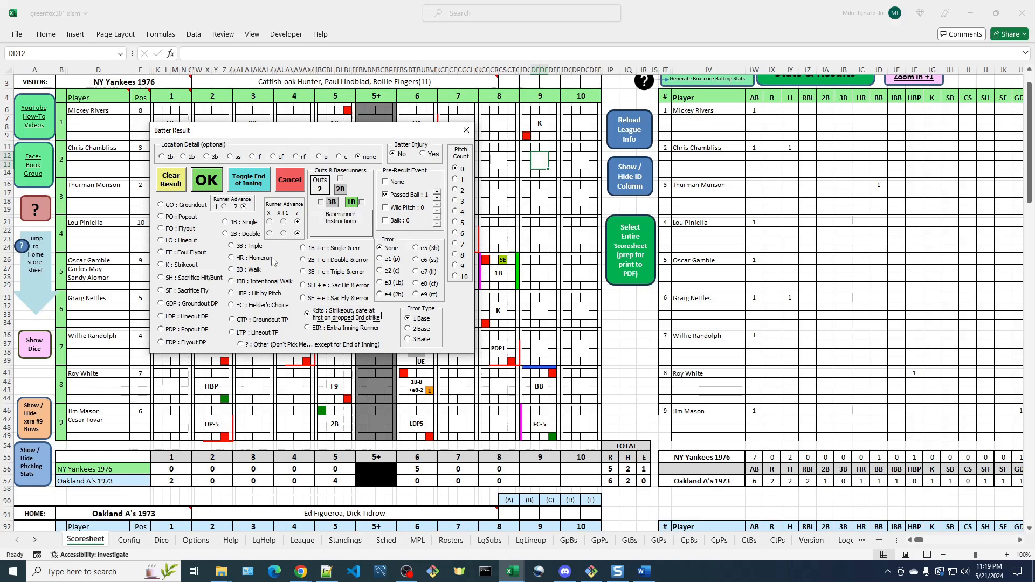
click(455, 222)
click(306, 314)
click(212, 183)
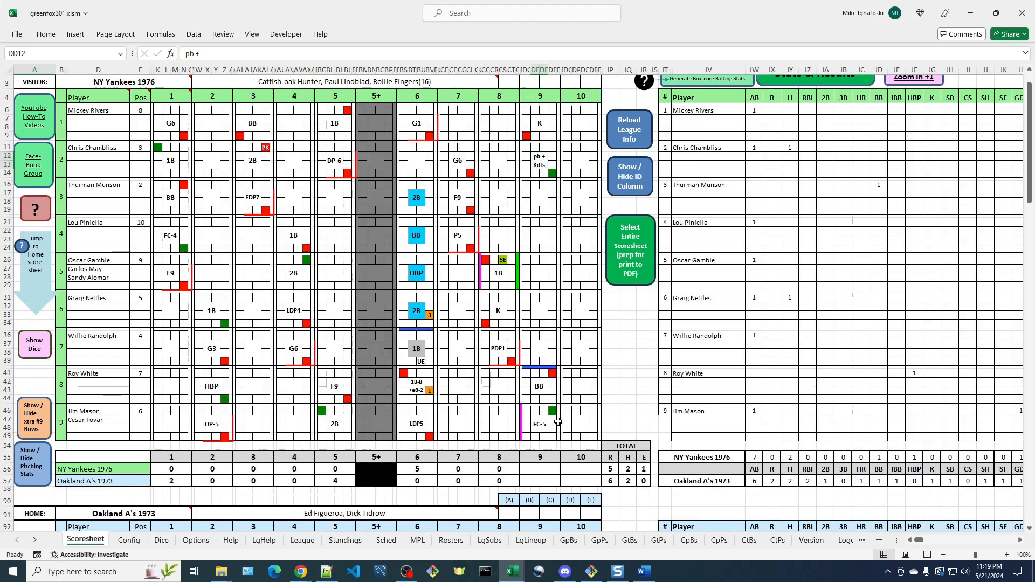
Record the third batter's inning 9 lineout to the pitcher (LO, p) on 2 pitches and mark the inning's end.
double_click(542, 201)
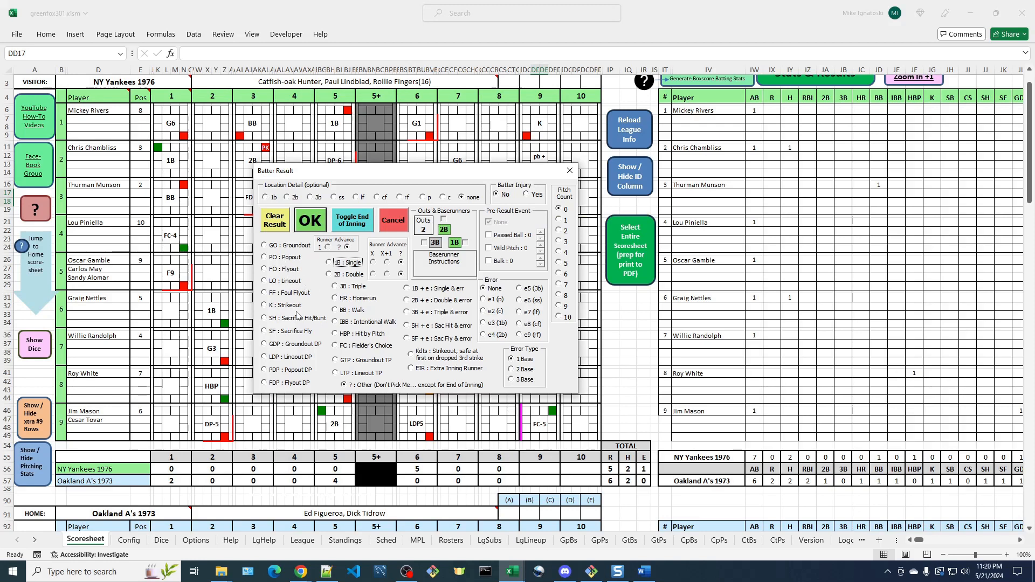
click(285, 282)
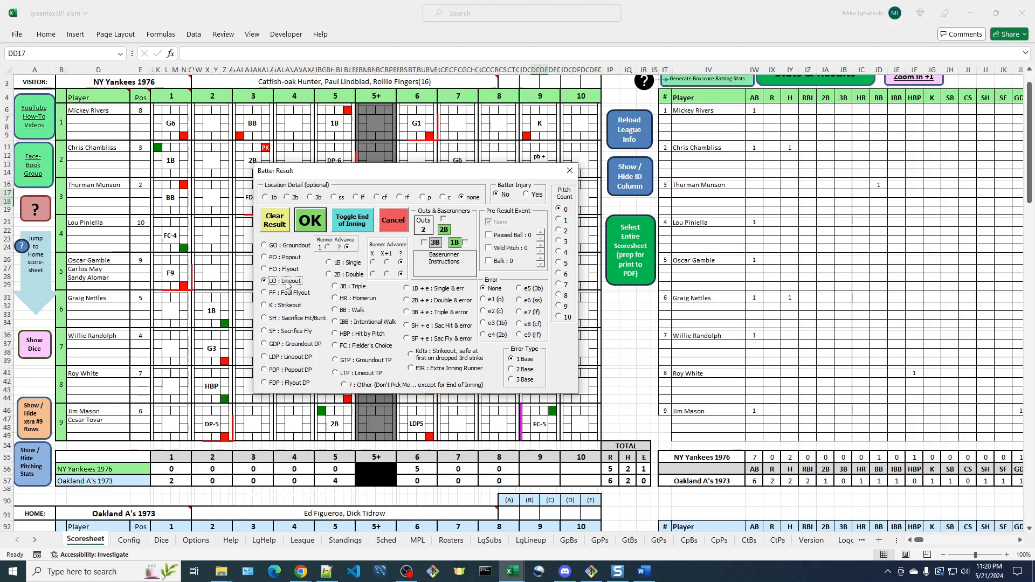
click(424, 199)
drag(520, 175, 481, 159)
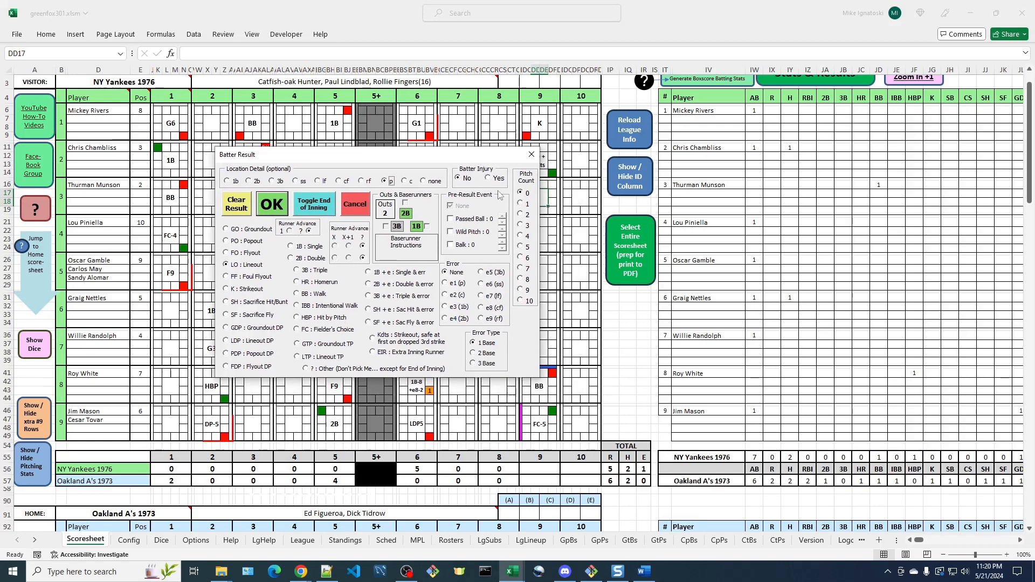
click(521, 215)
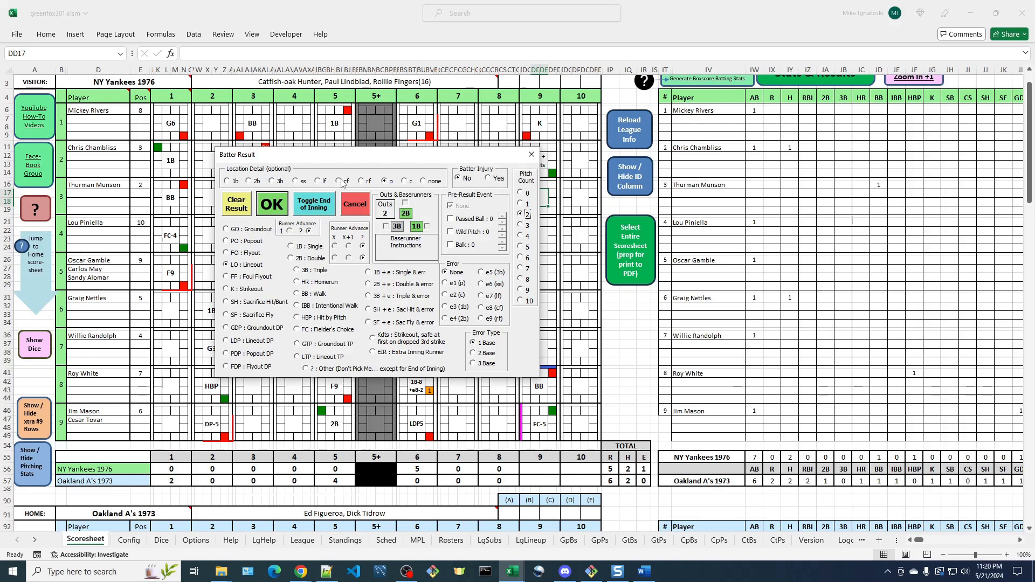
click(312, 200)
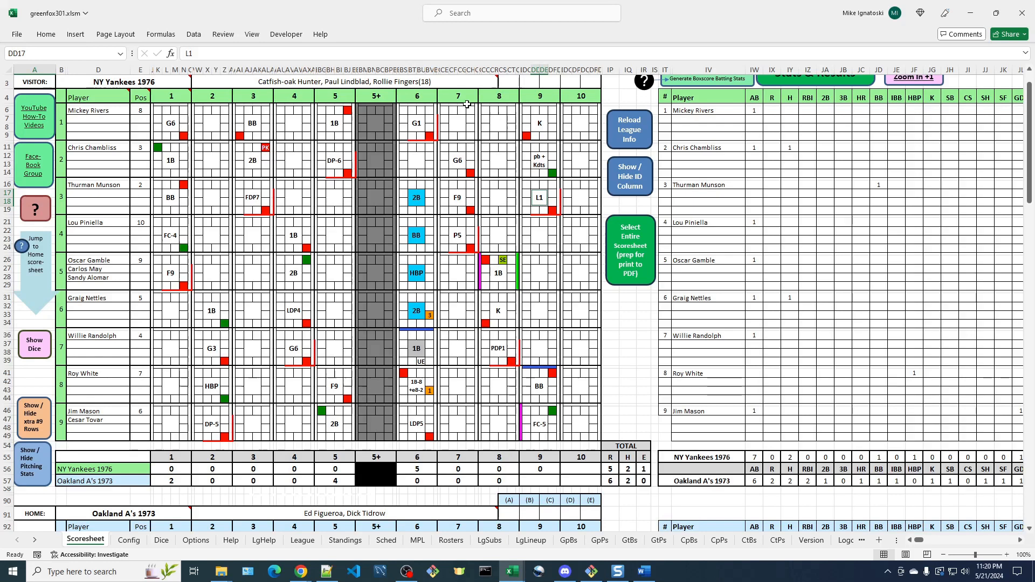
mouse_move(428, 88)
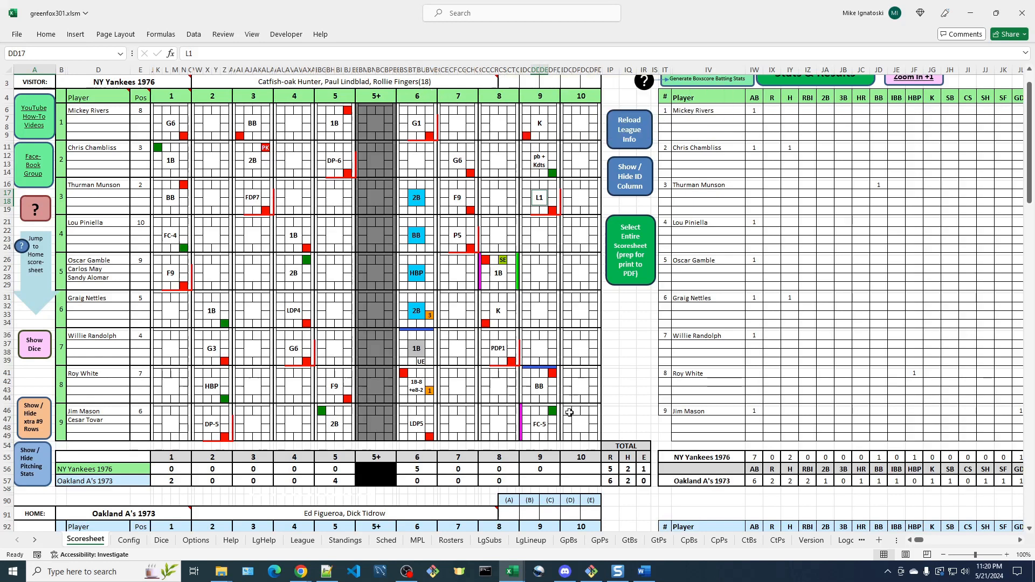